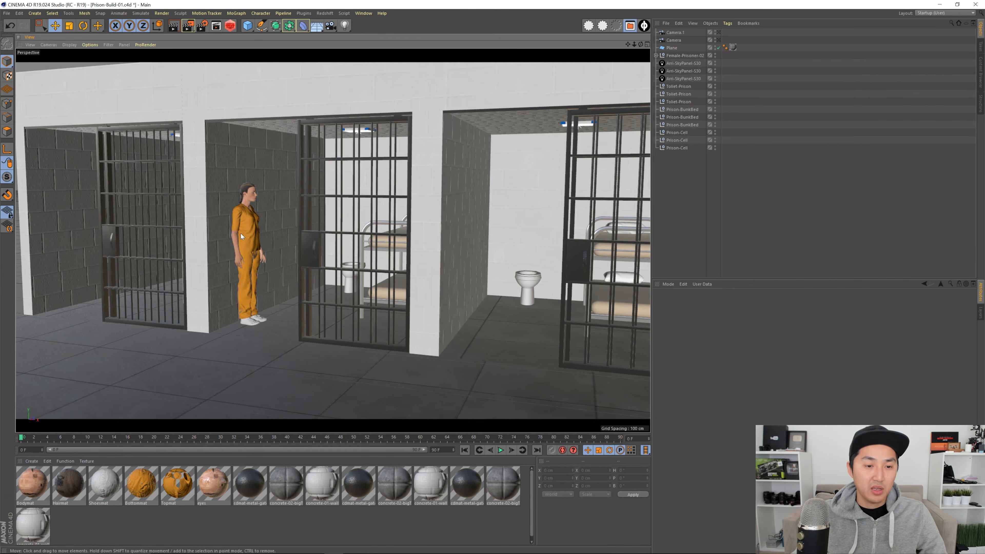
- Examine the finished prison block from the front, the side and above, including the open cells, bunk beds and prisoner figure
alt+right_drag(240, 233, 283, 232)
alt+middle_drag(283, 231, 234, 219)
alt+drag(233, 220, 260, 223)
alt+right_drag(260, 223, 250, 231)
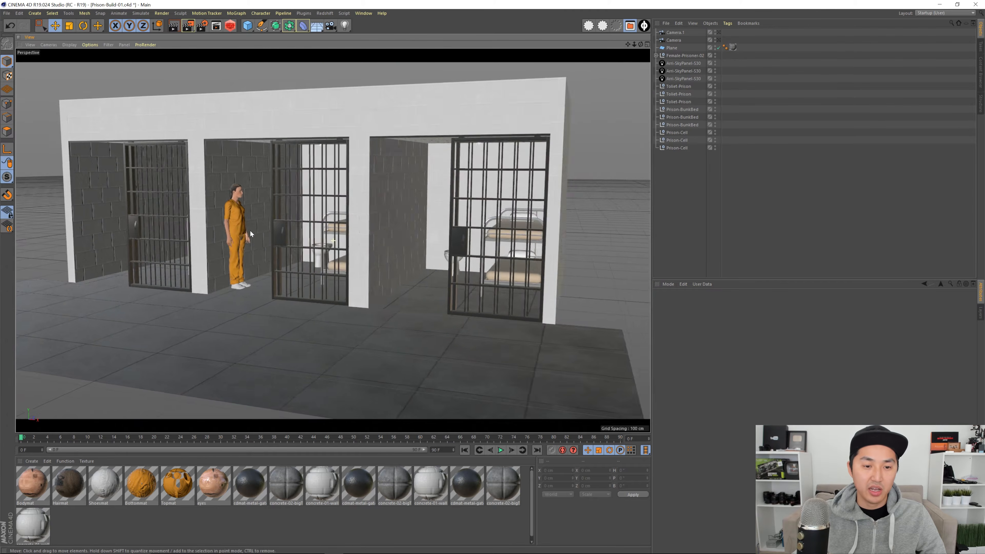
alt+drag(250, 231, 257, 239)
alt+middle_drag(256, 239, 282, 245)
alt+drag(282, 245, 318, 247)
alt+right_drag(282, 246, 316, 246)
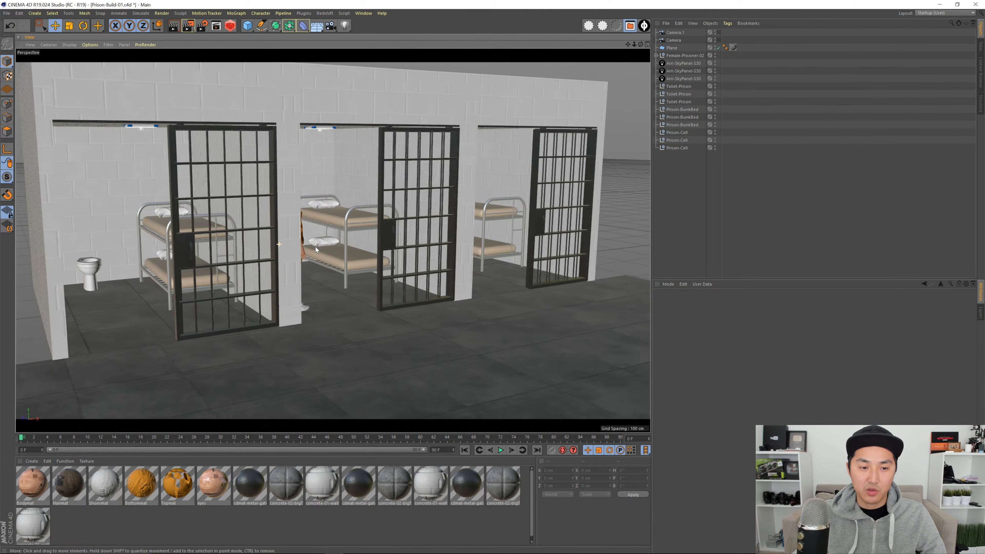
alt+middle_drag(316, 246, 306, 259)
alt+drag(306, 260, 377, 285)
alt+right_drag(333, 240, 299, 263)
alt+drag(299, 264, 273, 272)
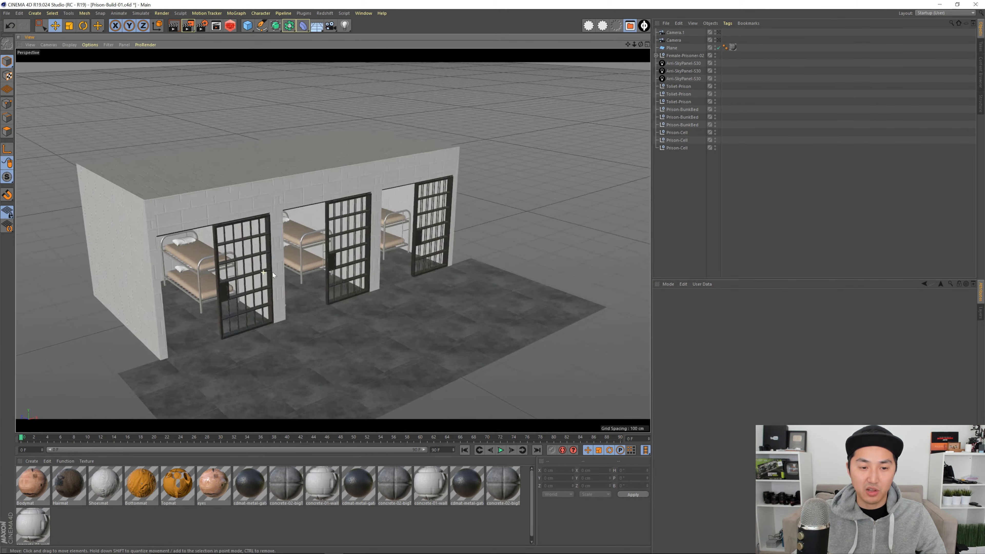
alt+right_drag(272, 272, 316, 245)
alt+drag(316, 244, 267, 204)
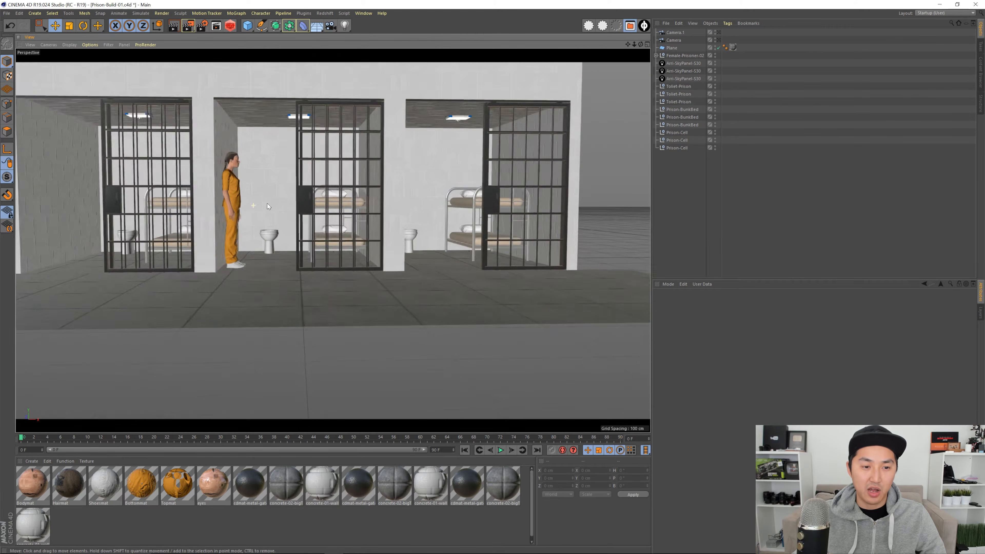
alt+right_drag(268, 203, 292, 255)
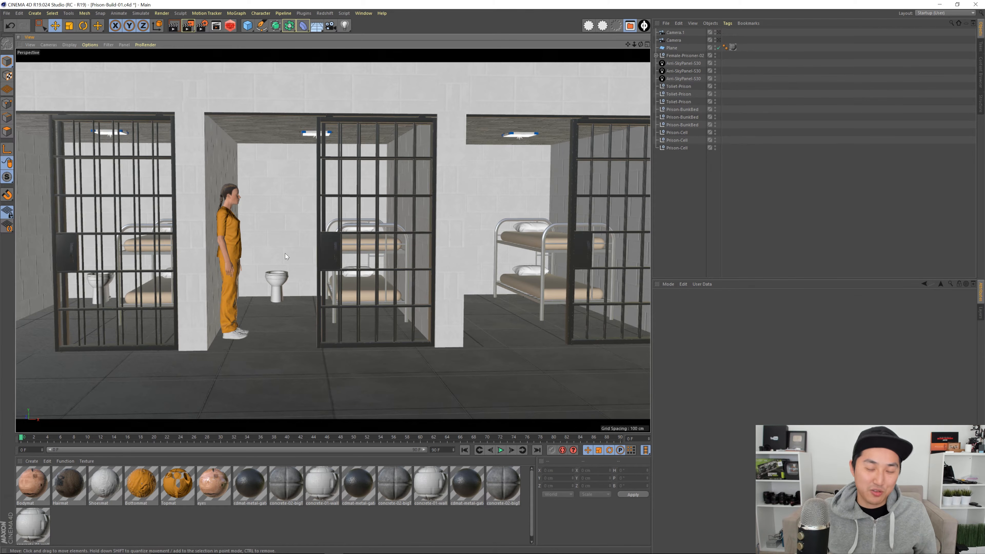
mouse_move(282, 231)
alt+mouse_down()
mouse_move(257, 237)
mouse_move(305, 240)
alt+mouse_up()
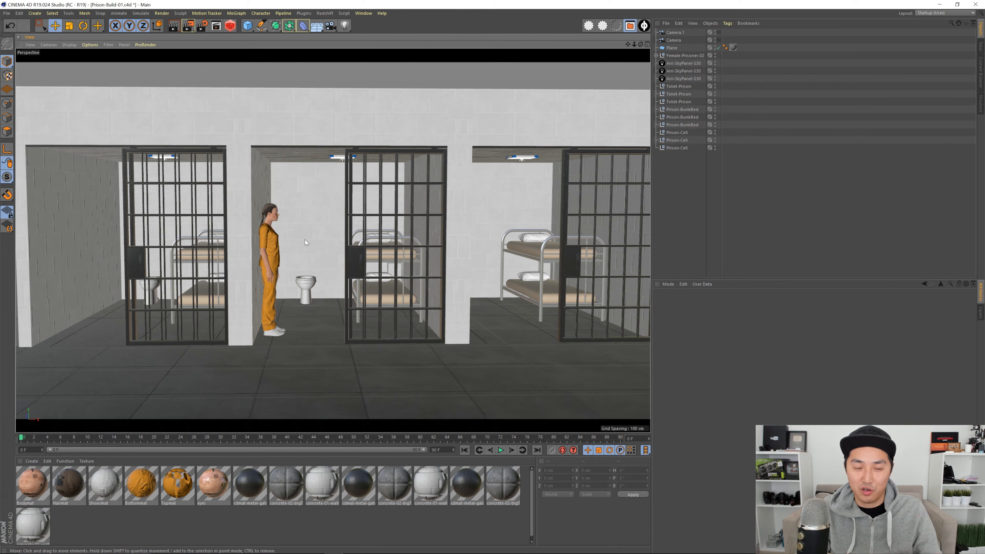
- Switch to the browser and review the Prison Set product page down to its version notes and related products
key(alt+Tab)
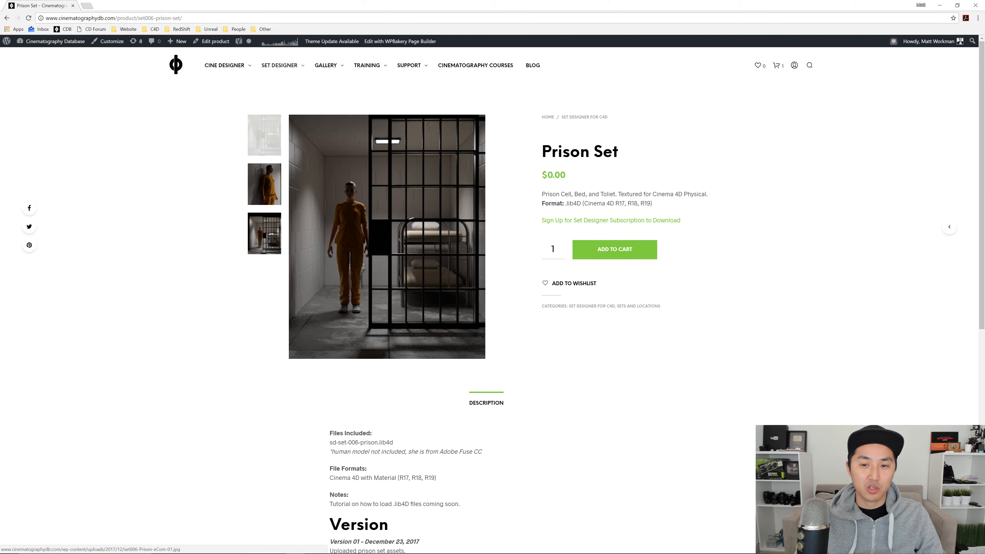
scroll(522, 314, down, 10)
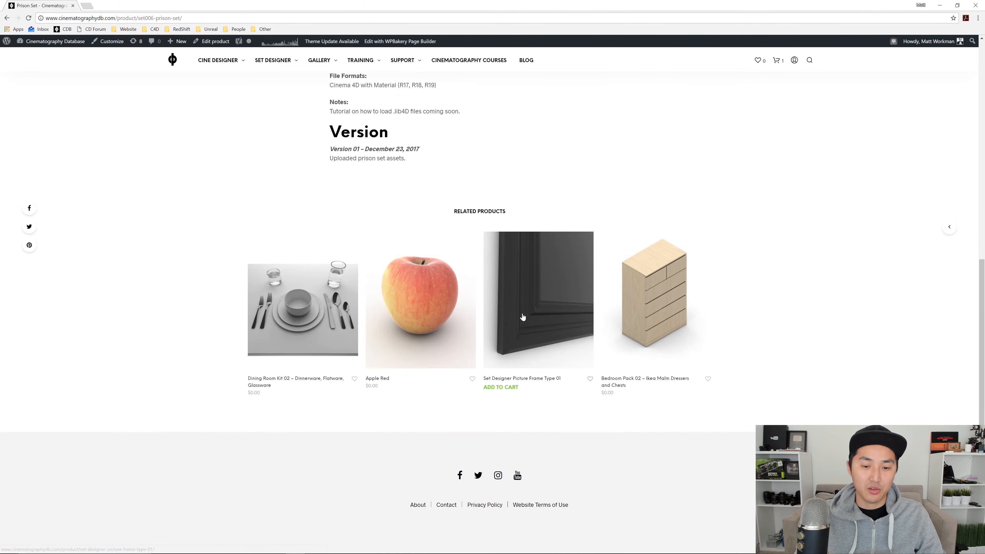
scroll(522, 316, up, 9)
scroll(524, 316, up, 1)
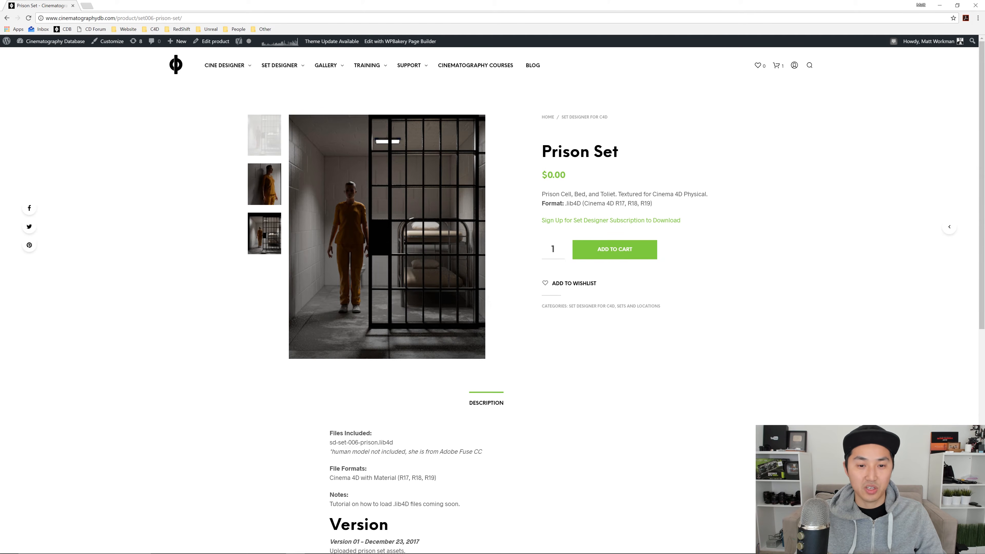
- Switch back to Cinema 4D and close the Prison-Build-01.c4d project without saving its changes
key(alt+Tab)
alt+drag(388, 262, 440, 261)
alt+right_drag(440, 261, 400, 262)
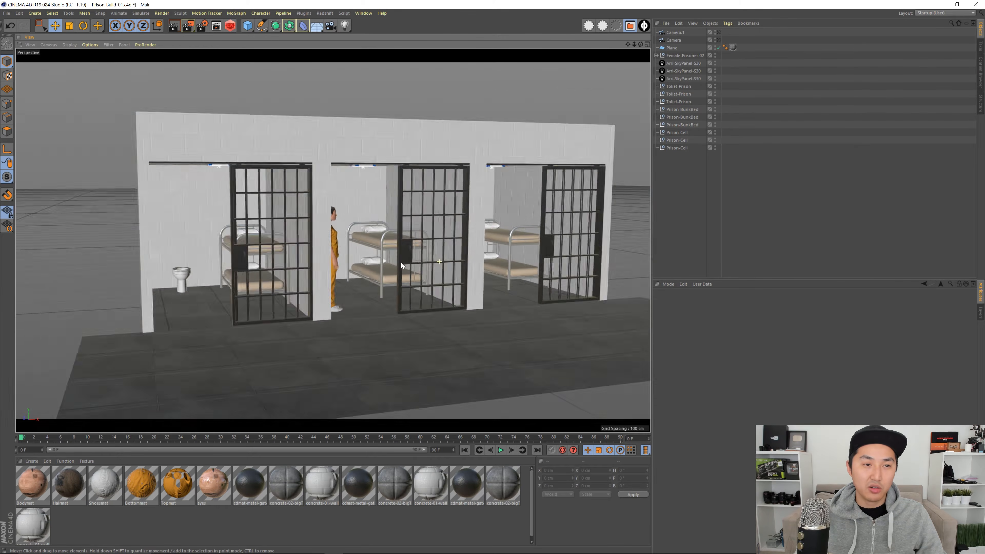
alt+drag(401, 263, 390, 251)
key(ctrl+F4)
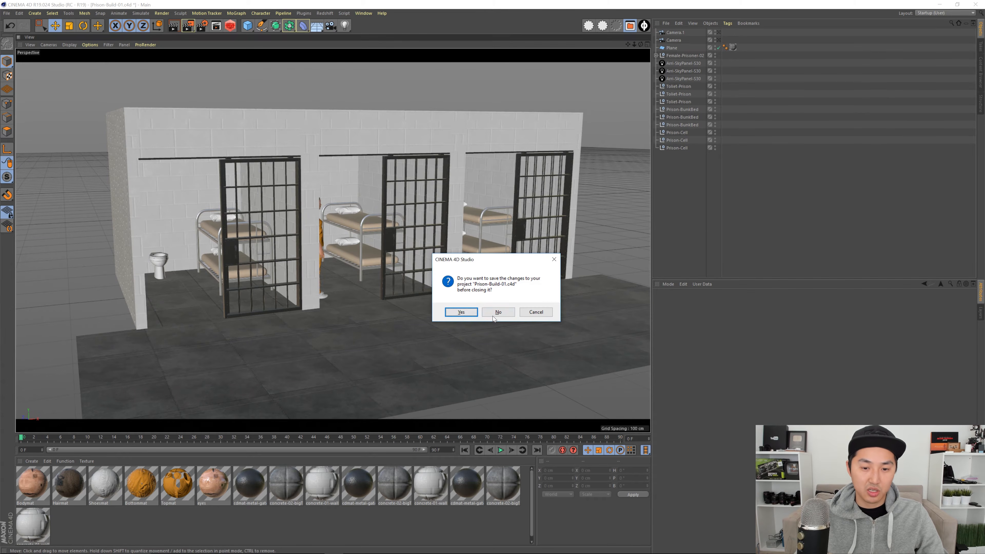
click(493, 315)
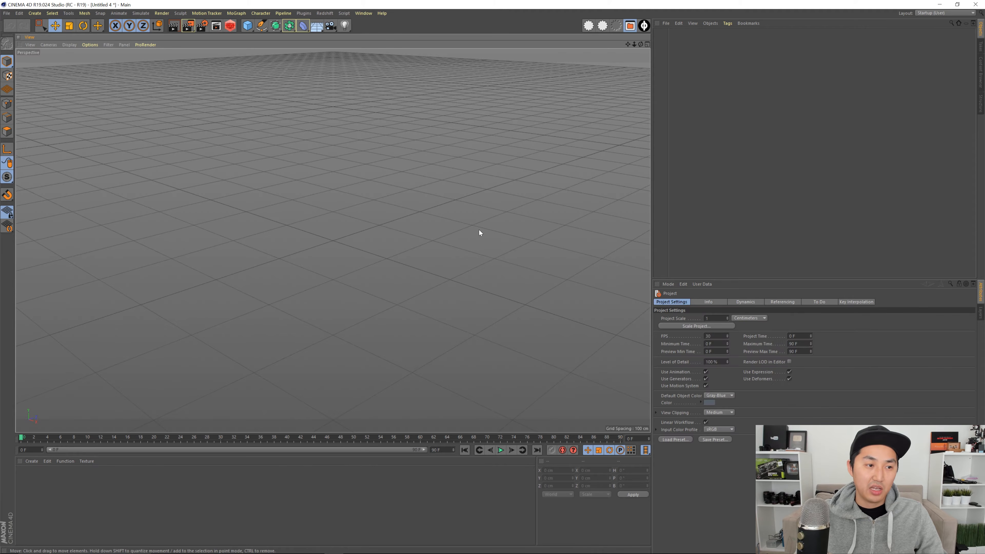
- Load Prison-Cell, Prison-BunkBed and Toilet-Prison from the SD-Set-006-Prison presets in the Content Browser into the empty scene, closing the browser when done
key(shift+F8)
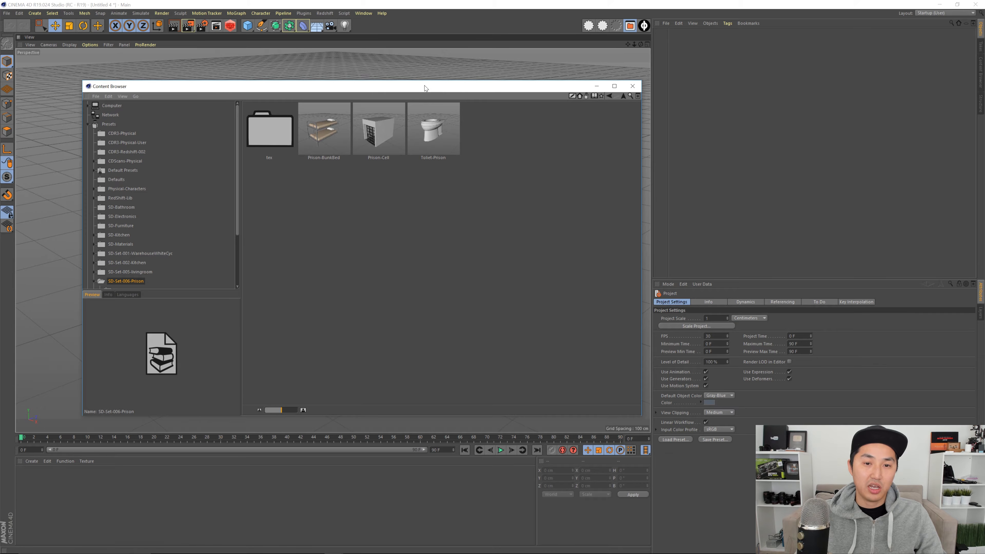
drag(425, 86, 422, 65)
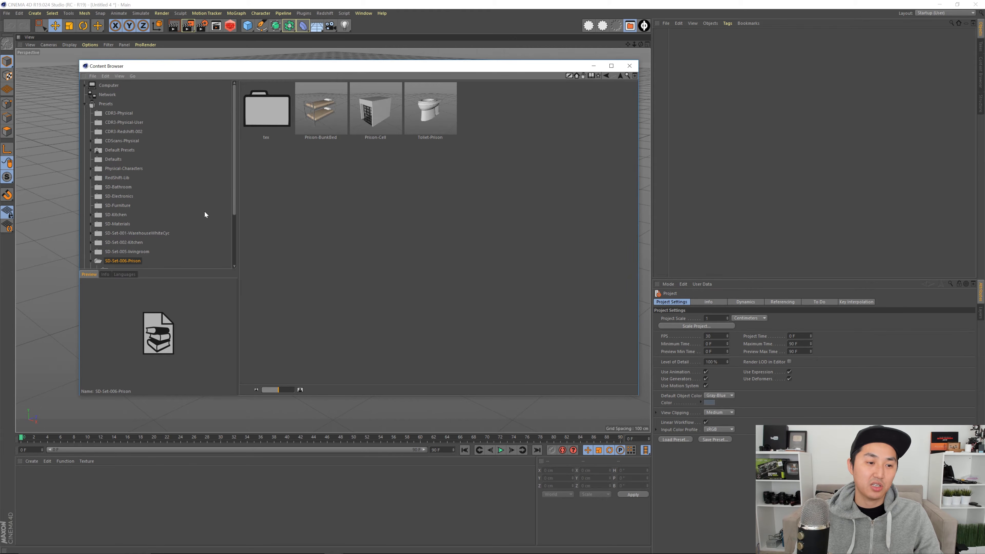
scroll(205, 212, down, 2)
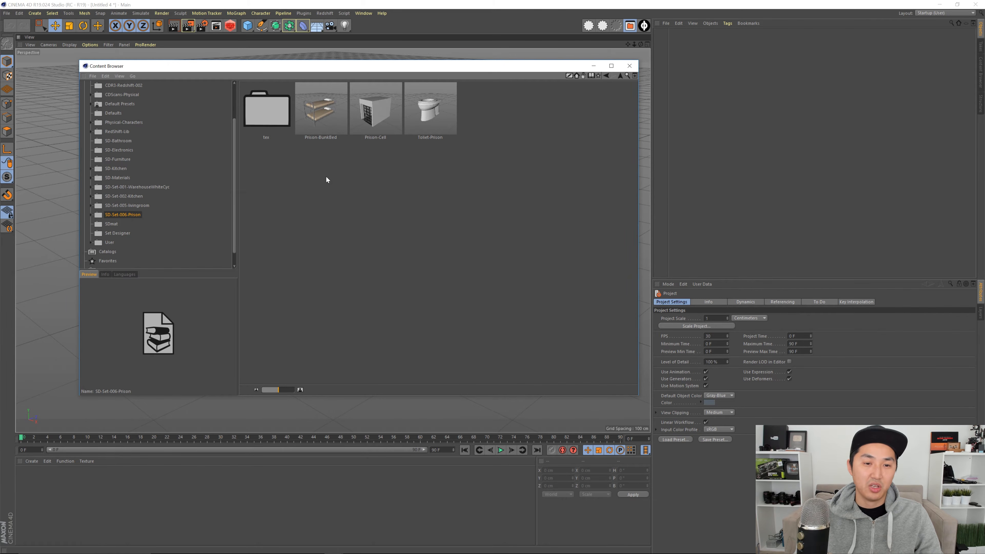
double_click(378, 109)
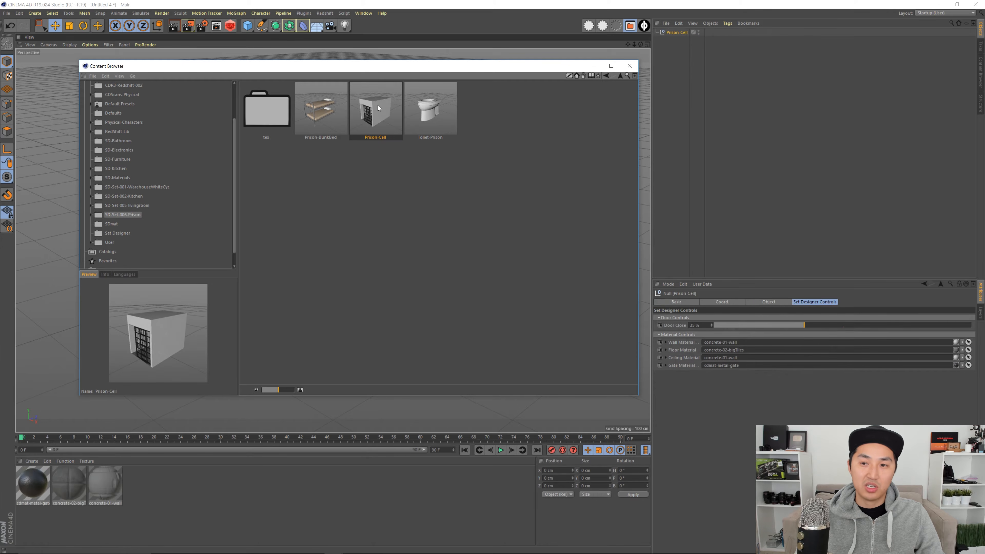
click(330, 108)
double_click(331, 108)
double_click(438, 108)
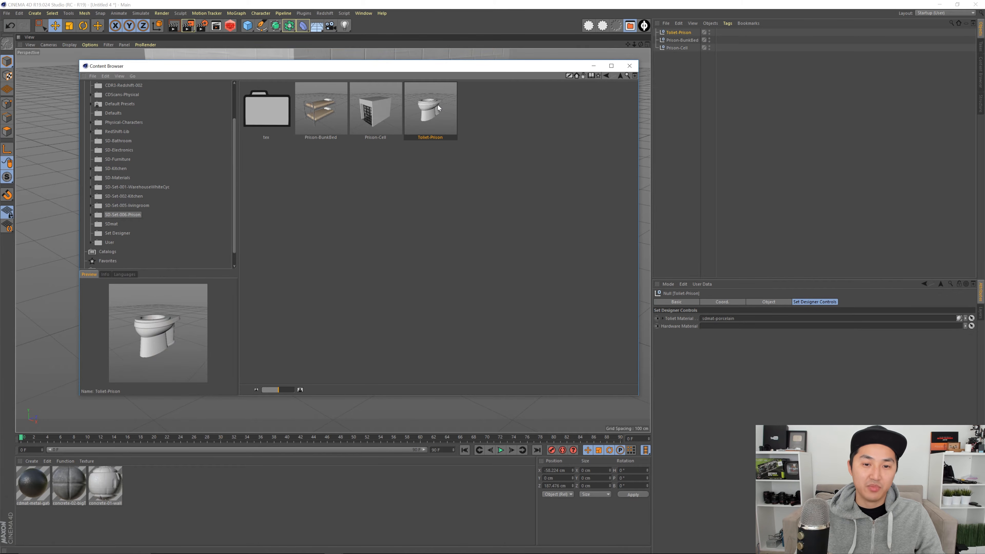
click(629, 66)
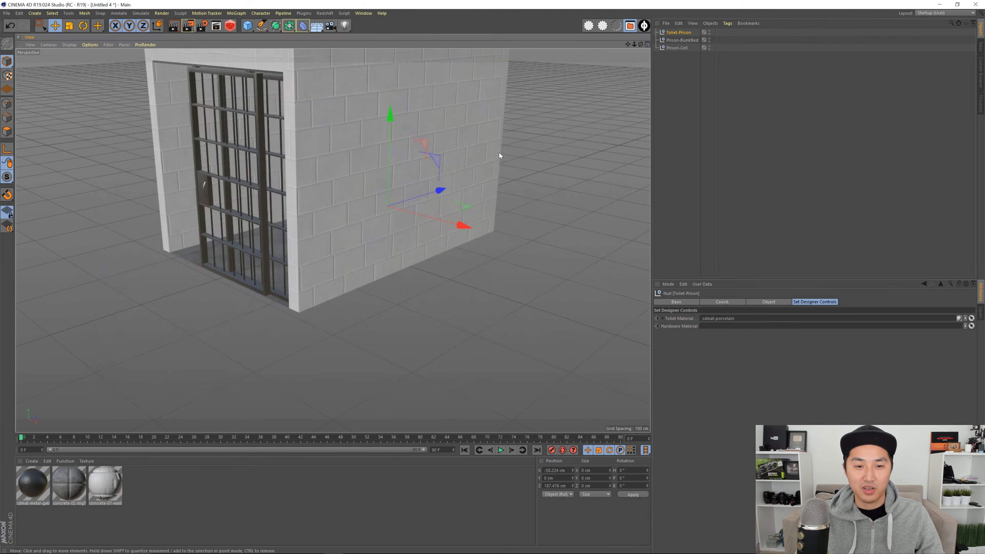
- Set the Prison-Cell's Door Close control to 100 %
alt+drag(321, 189, 338, 239)
scroll(338, 239, up, 2)
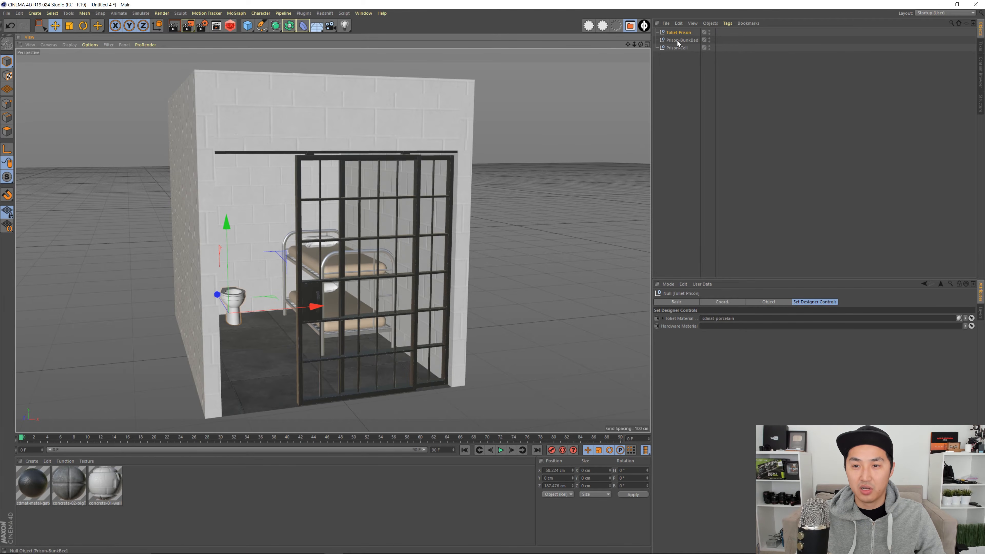
click(675, 47)
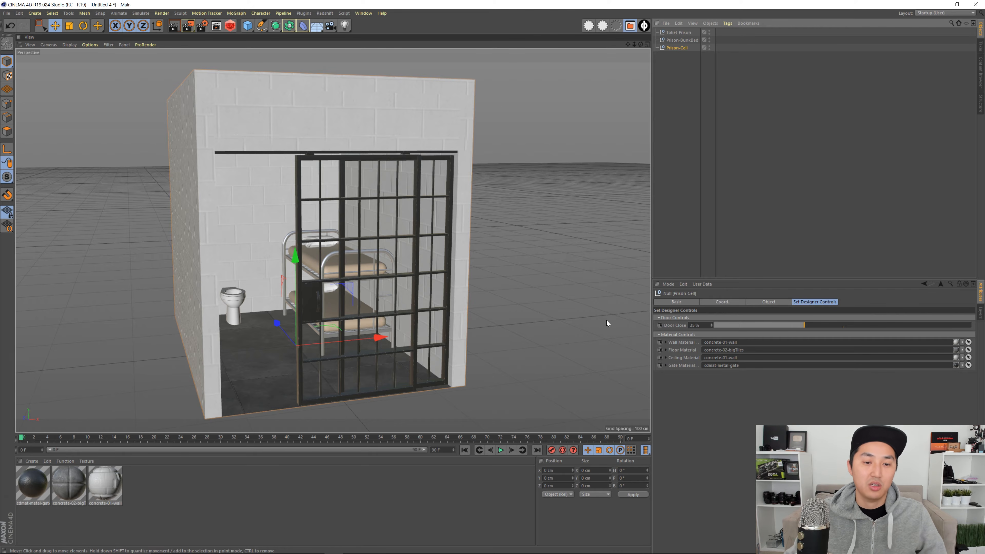
alt+drag(400, 296, 495, 307)
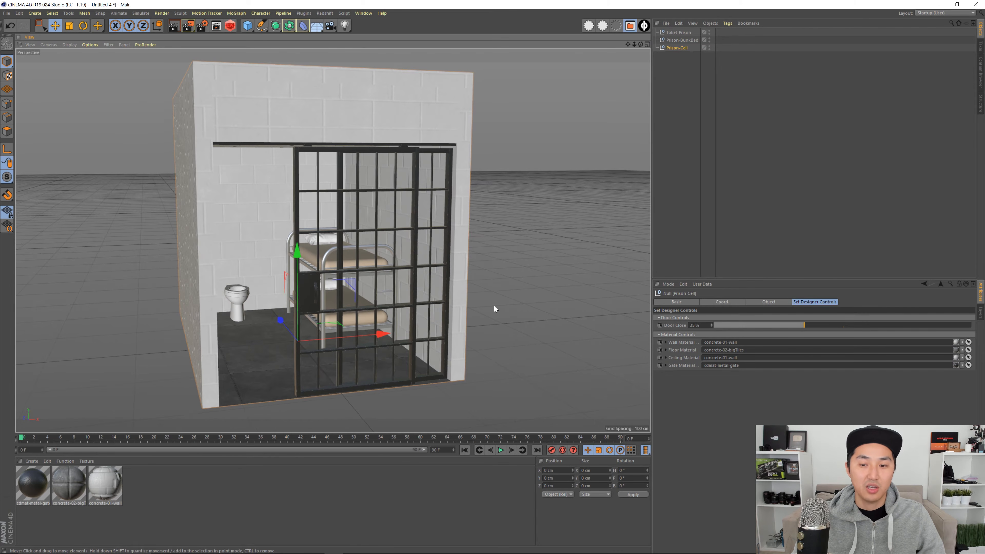
drag(798, 326, 974, 336)
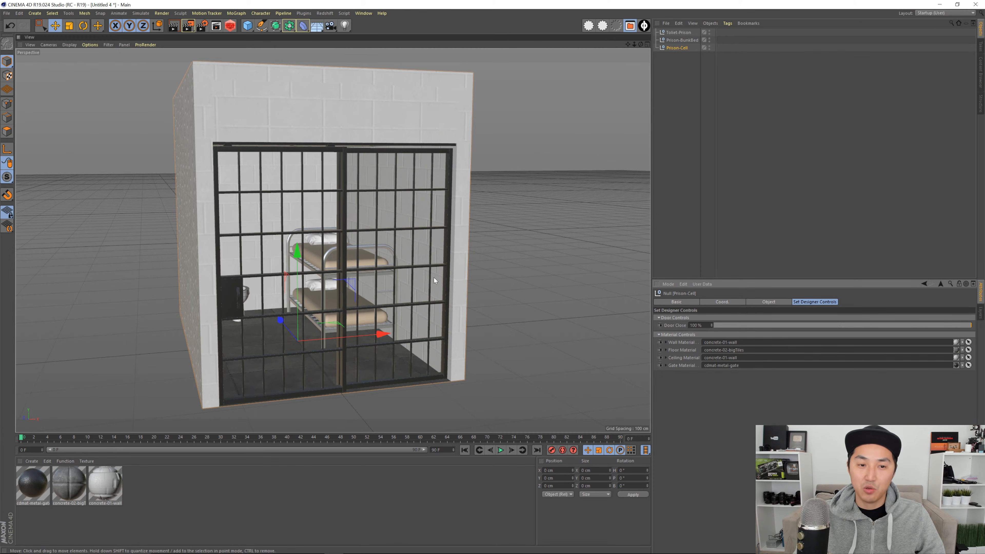
- Deselect the cell and examine the closed cell with its toilet and bunk bed from the front
alt+drag(434, 277, 403, 272)
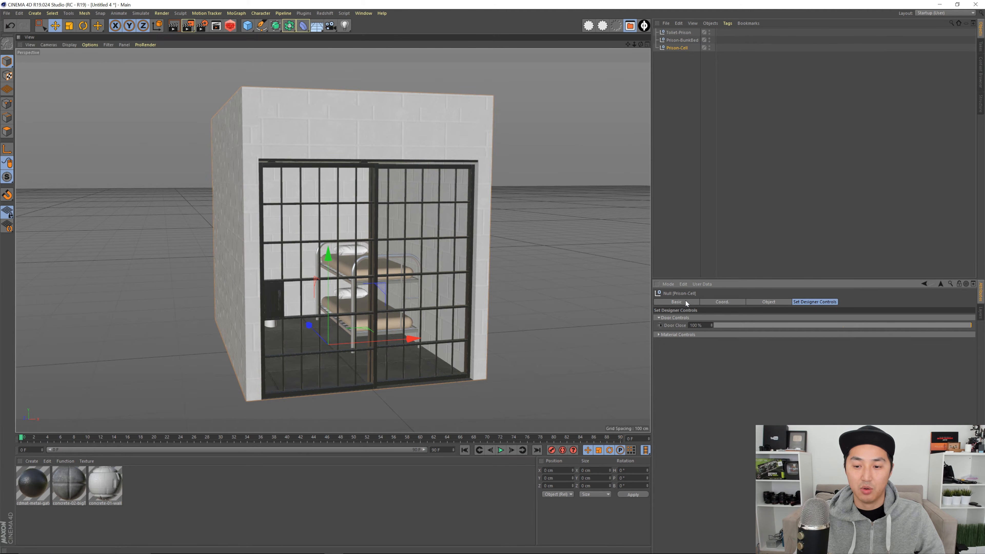
click(675, 270)
alt+drag(360, 204, 353, 225)
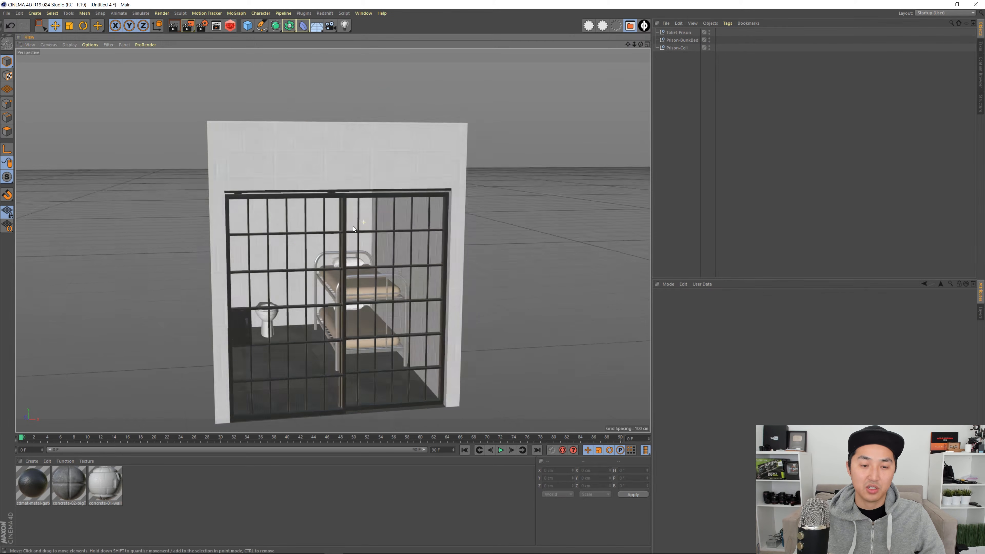
alt+right_drag(353, 226, 350, 267)
alt+drag(350, 268, 363, 262)
alt+right_drag(363, 262, 366, 263)
alt+middle_drag(366, 263, 368, 263)
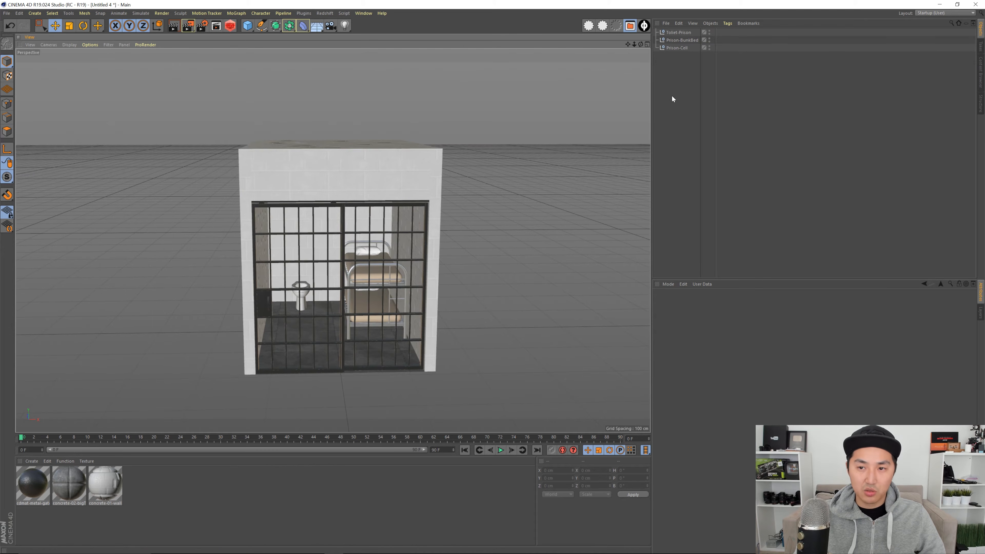
click(676, 117)
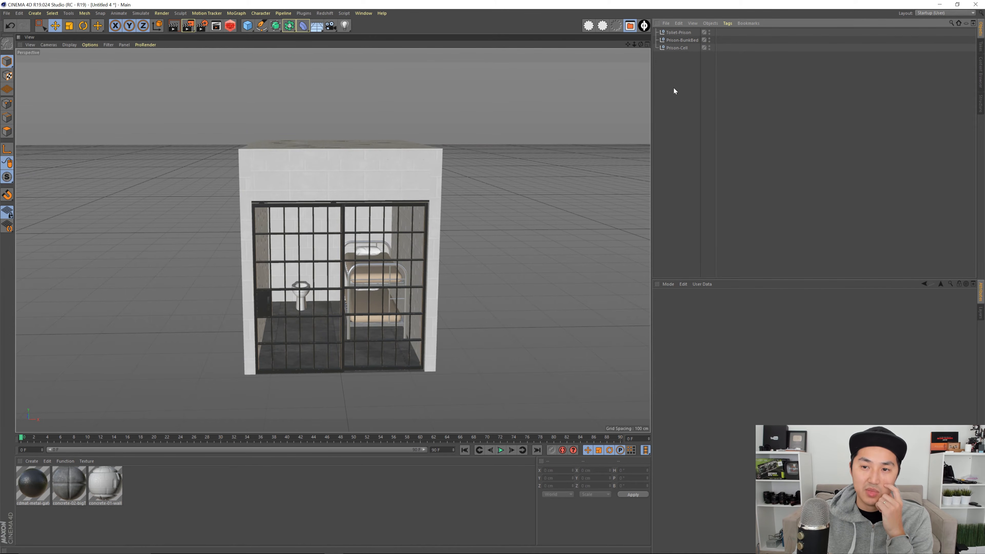
- Create an instance of the Prison-Cell and move it along X to about -275 cm, directly beside the original cell
click(681, 41)
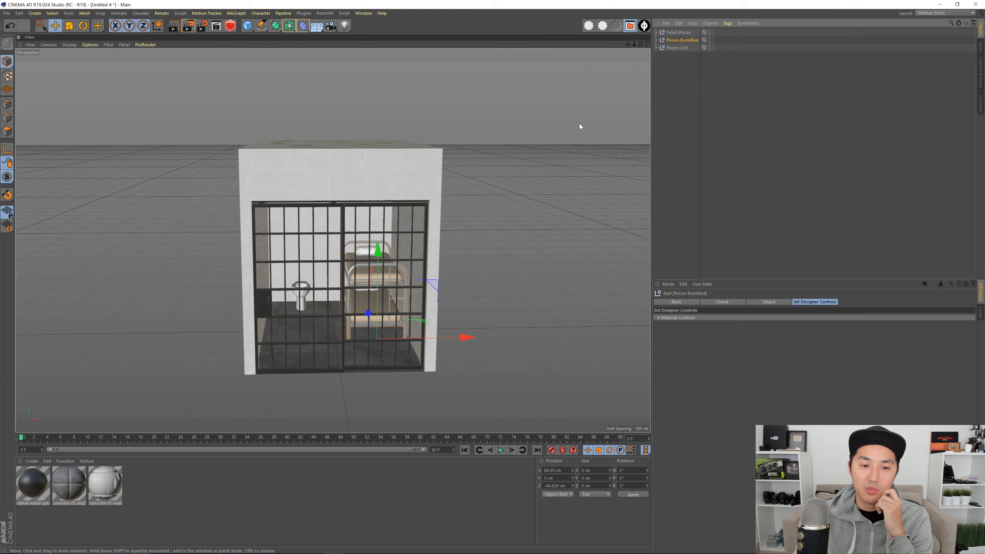
click(679, 48)
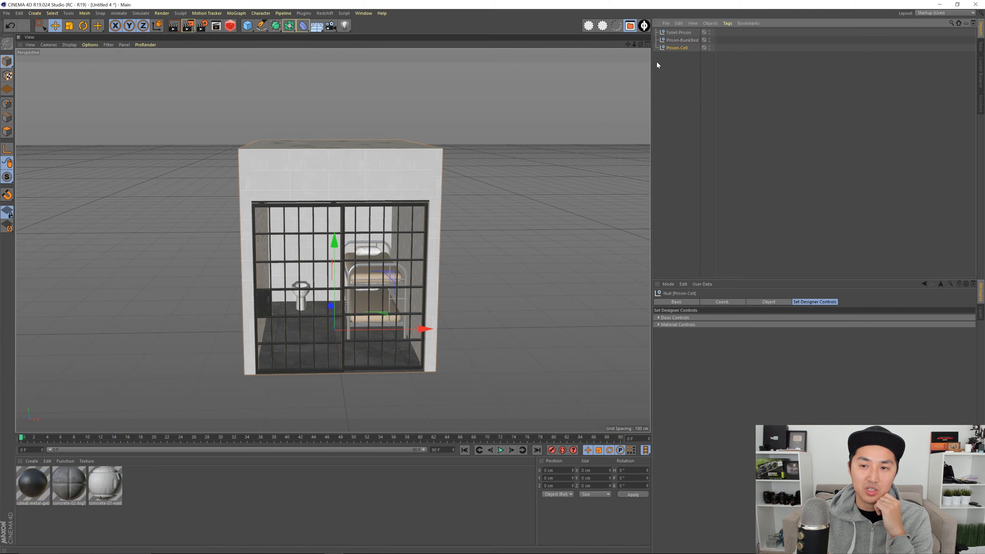
click(289, 32)
click(426, 53)
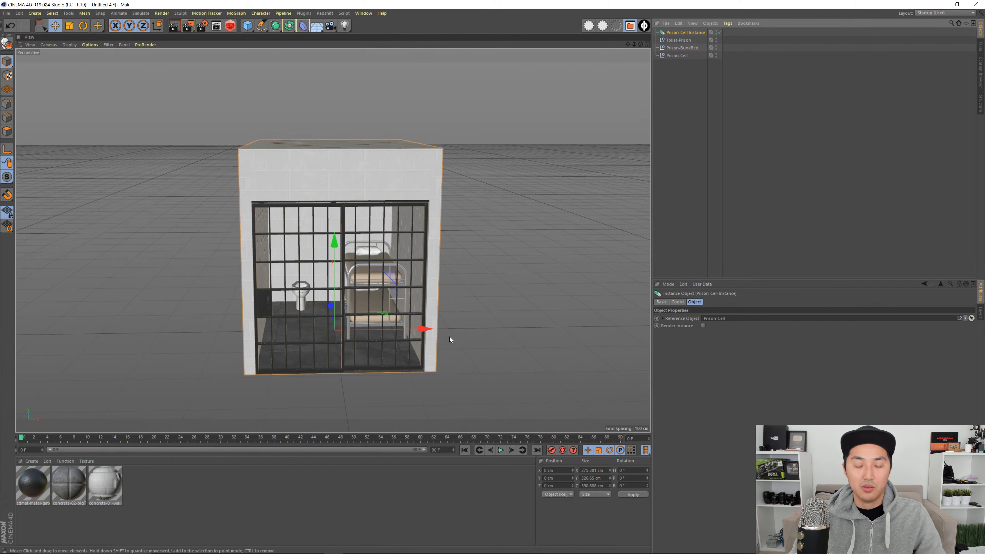
scroll(449, 339, down, 3)
drag(446, 314, 304, 317)
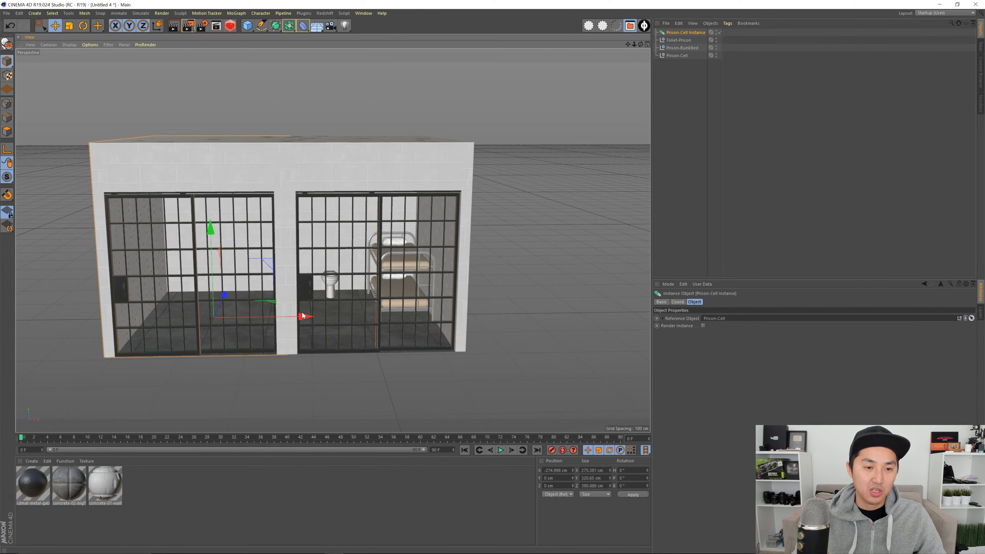
key(h)
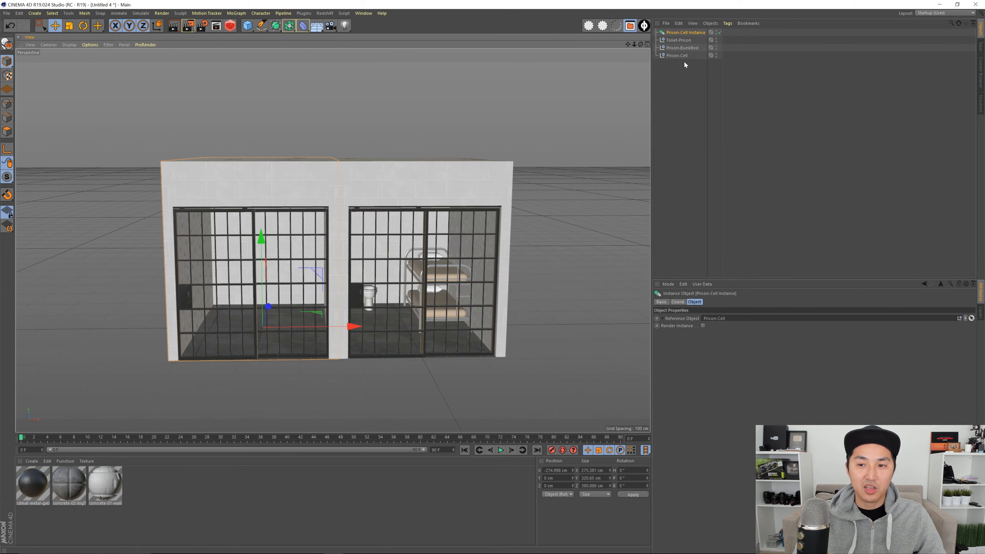
- Set Door Close on the original Prison-Cell to 28 % to open the doors of both cells, and deselect it
click(676, 55)
click(760, 317)
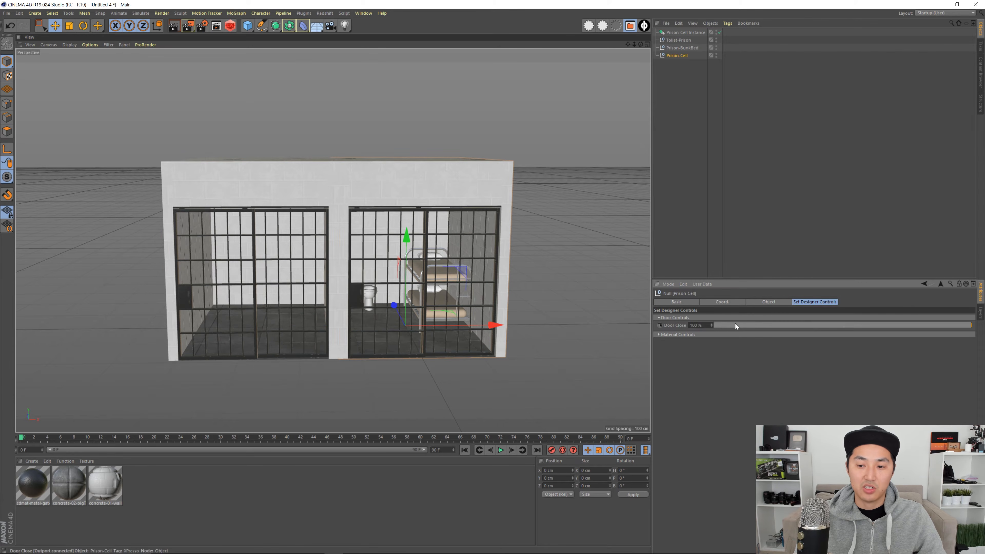
drag(735, 324, 787, 332)
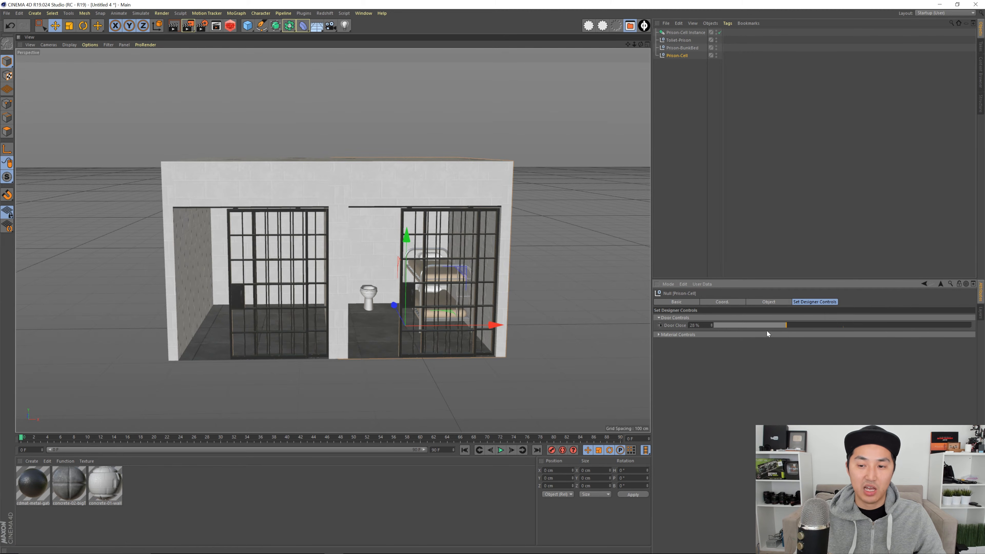
click(679, 242)
- Duplicate the Prison-Cell instance and place the copy at about -550 cm along X as the third cell in the row
scroll(518, 233, down, 3)
alt+middle_drag(518, 233, 542, 239)
click(679, 33)
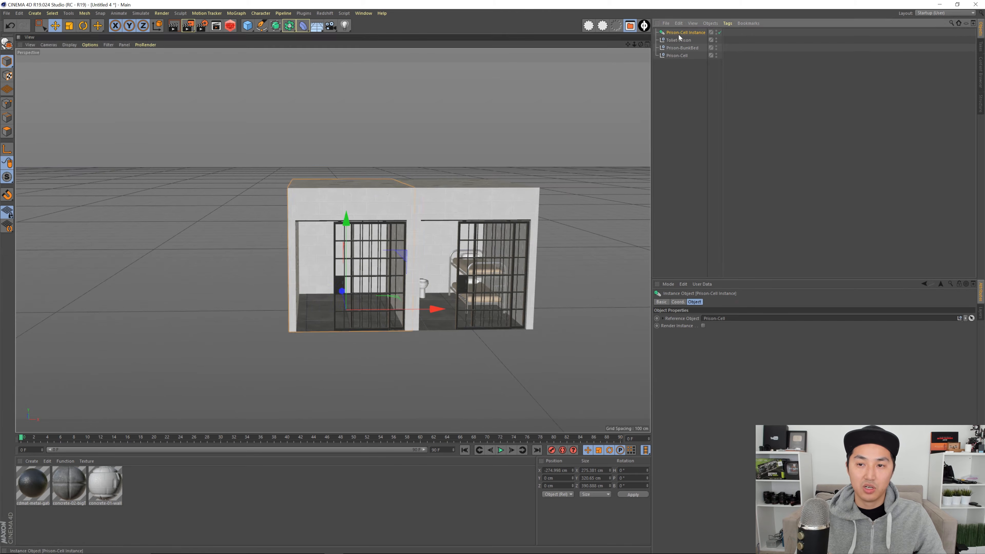
alt+middle_drag(417, 251, 453, 235)
scroll(452, 236, down, 1)
alt+drag(452, 235, 372, 293)
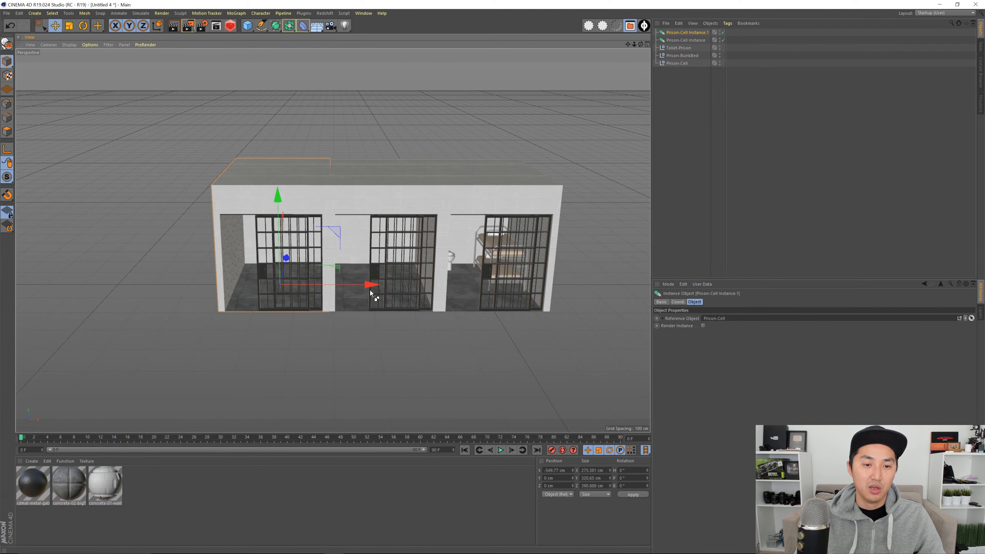
- Duplicate the Prison-Cell instance upward to about 338 cm and copy it along X to form a three-cell second storey
alt+middle_drag(367, 261, 366, 278)
alt+drag(366, 278, 364, 260)
ctrl+drag(278, 208, 297, 137)
ctrl+drag(355, 196, 553, 200)
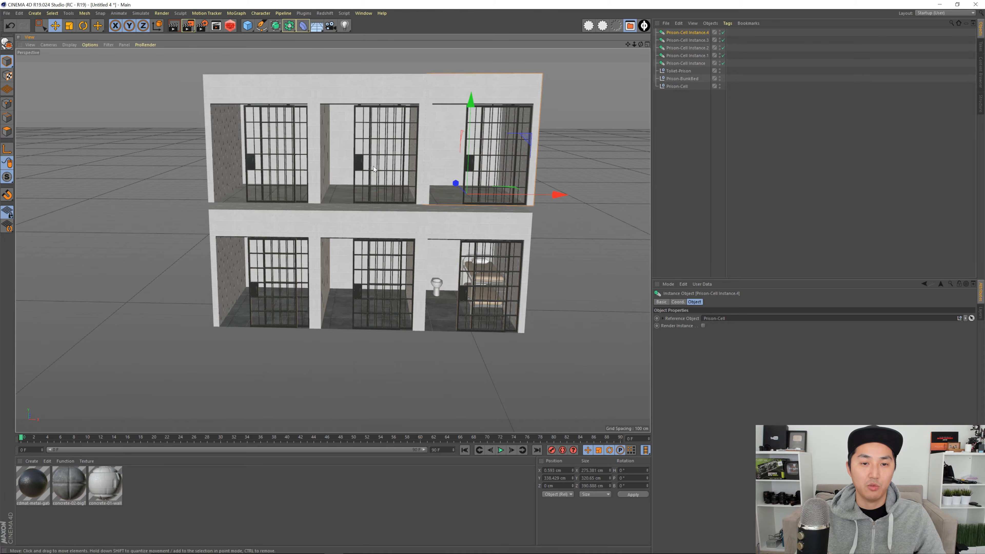
alt+drag(373, 166, 336, 210)
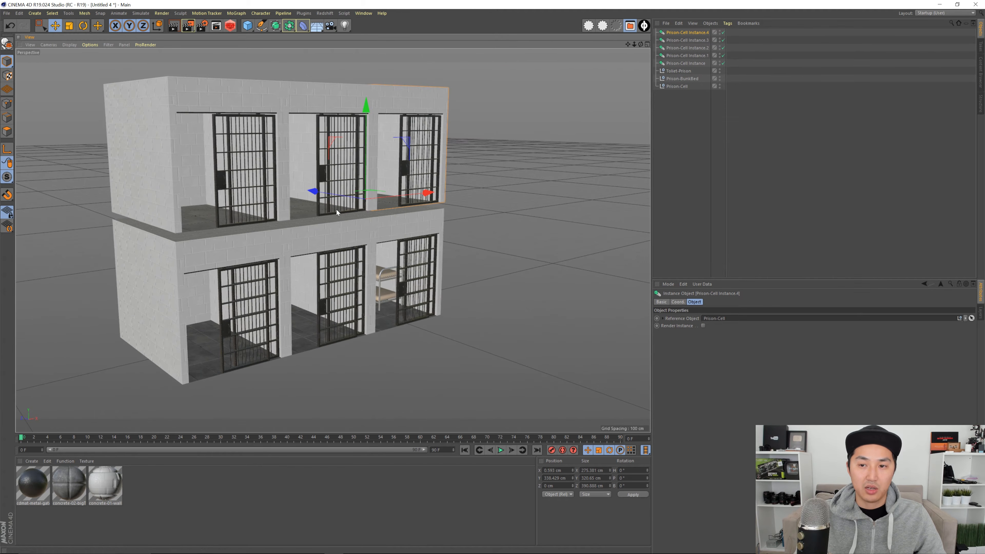
- Deselect the cell copy and examine the toilet and bunk bed inside the original cell and the whole two-storey front
click(624, 201)
alt+drag(435, 237, 390, 210)
scroll(338, 274, up, 3)
scroll(354, 262, up, 5)
scroll(360, 225, up, 5)
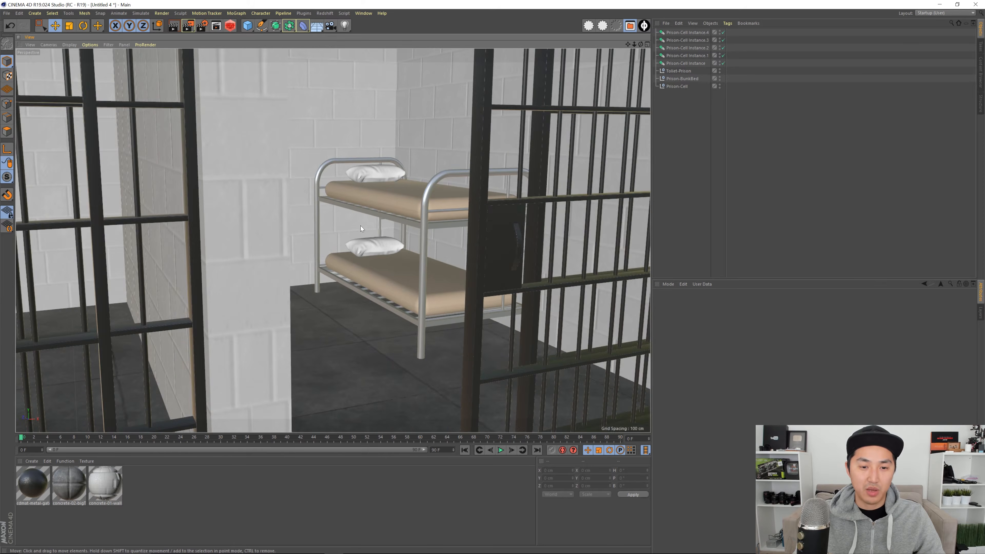
alt+middle_drag(374, 231, 382, 217)
alt+middle_drag(315, 234, 271, 221)
scroll(317, 224, down, 2)
mouse_move(415, 263)
alt+mouse_down()
mouse_move(424, 263)
mouse_move(411, 264)
alt+mouse_up()
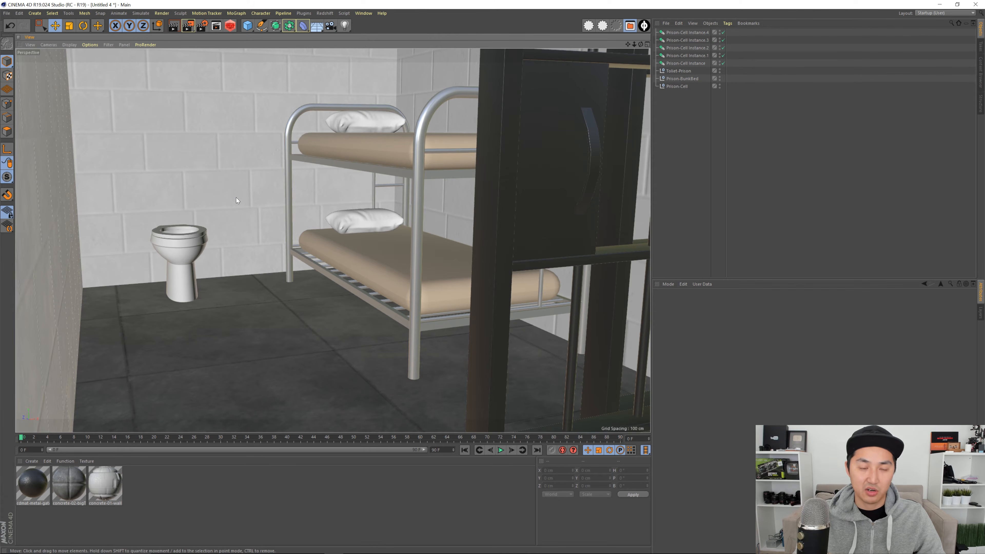
alt+right_drag(308, 170, 194, 183)
alt+middle_drag(280, 151, 341, 208)
alt+drag(334, 204, 246, 186)
alt+middle_drag(270, 176, 300, 206)
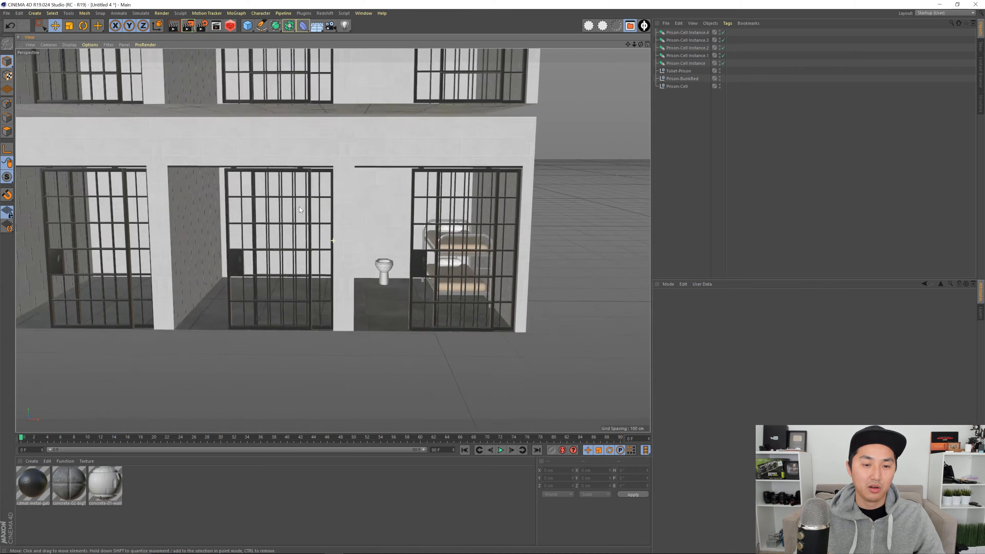
alt+right_drag(349, 206, 318, 201)
alt+middle_drag(319, 200, 297, 224)
alt+right_drag(297, 224, 303, 225)
alt+middle_drag(303, 225, 304, 239)
alt+drag(304, 240, 301, 230)
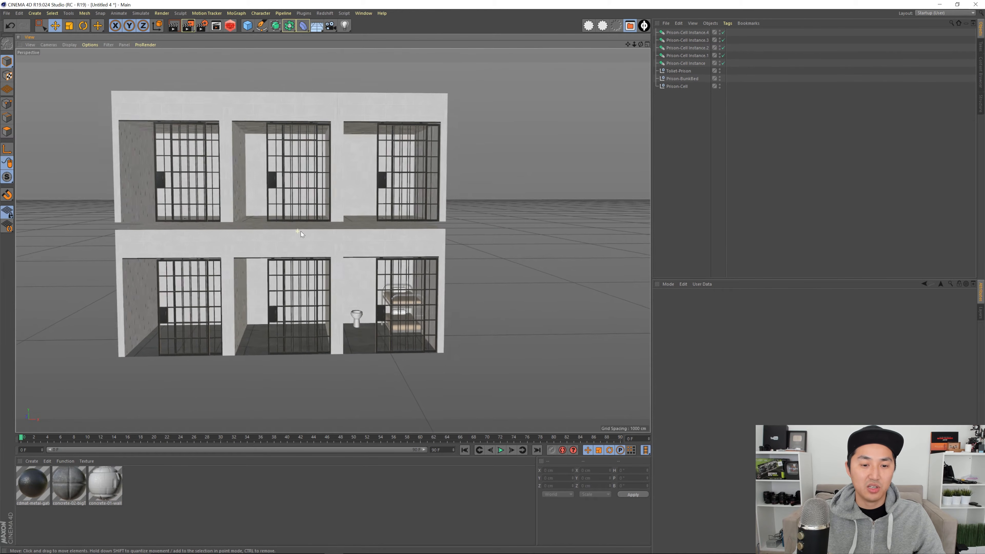
alt+right_drag(301, 231, 310, 233)
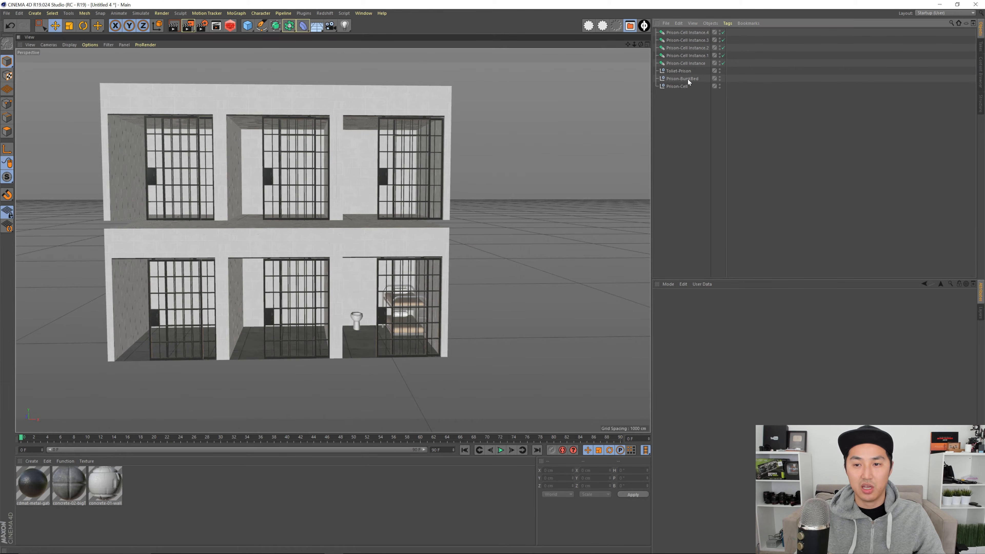
- Create an instance of Prison-BunkBed in the middle cell and duplicate it into the third cell at about -484 cm along X
click(676, 80)
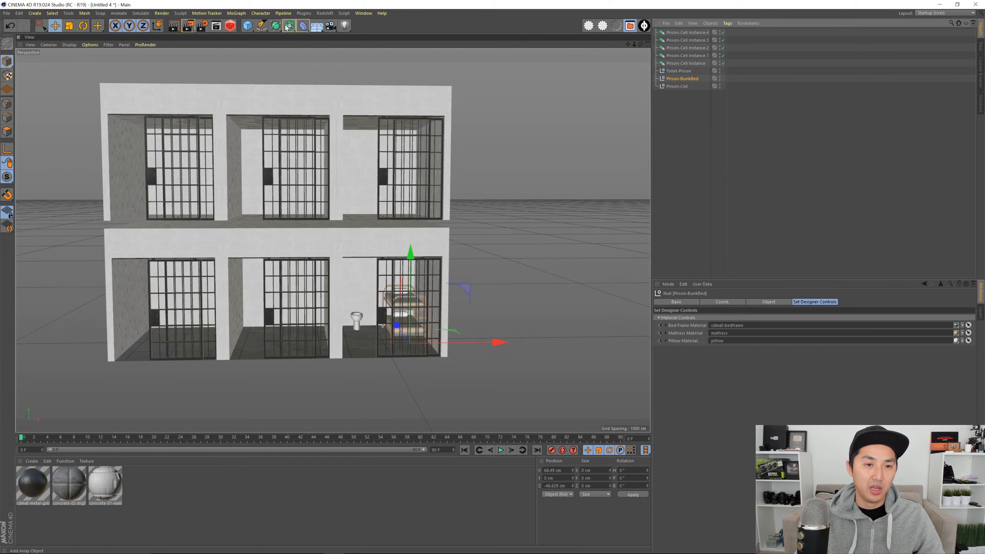
drag(289, 26, 444, 52)
middle_click(429, 241)
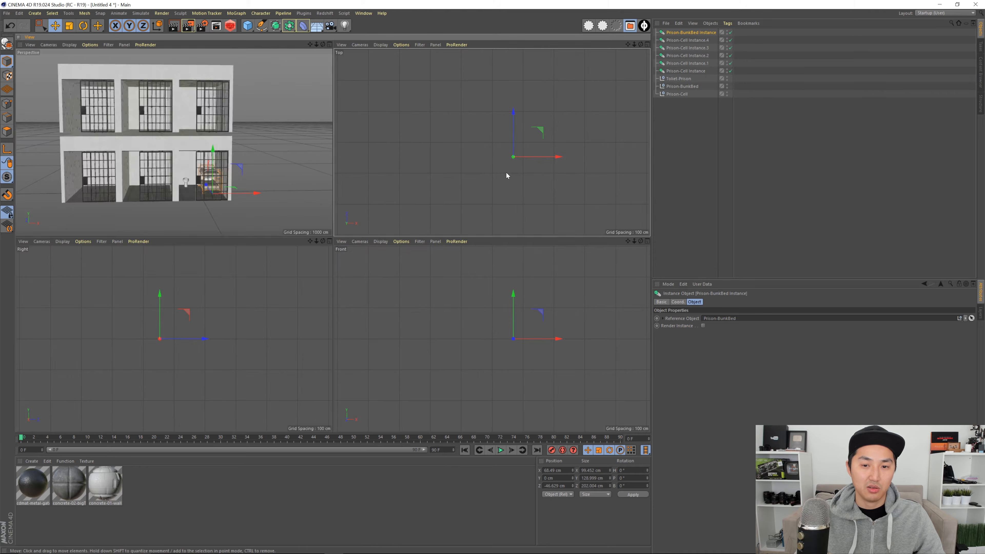
middle_click(506, 176)
alt+middle_drag(507, 175, 572, 234)
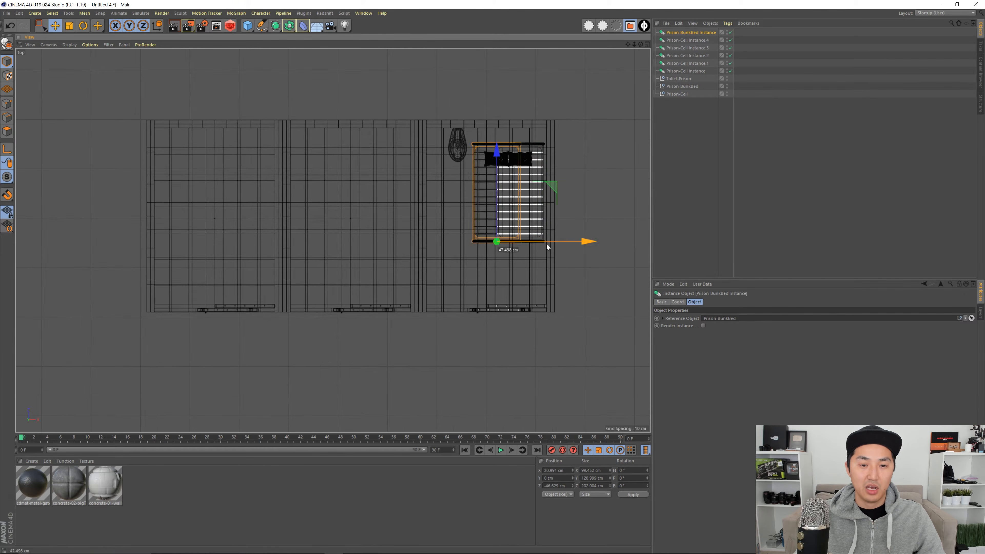
drag(547, 244, 330, 253)
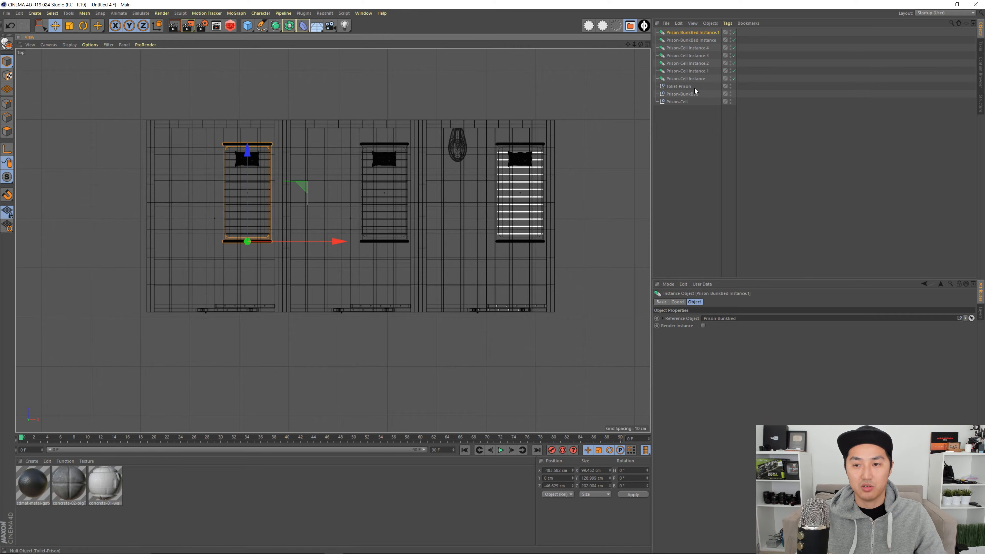
- Create an instance of Toilet-Prison in the middle cell and duplicate it into the third cell at about -599 cm along X
click(695, 89)
drag(289, 28, 441, 53)
drag(432, 136, 424, 135)
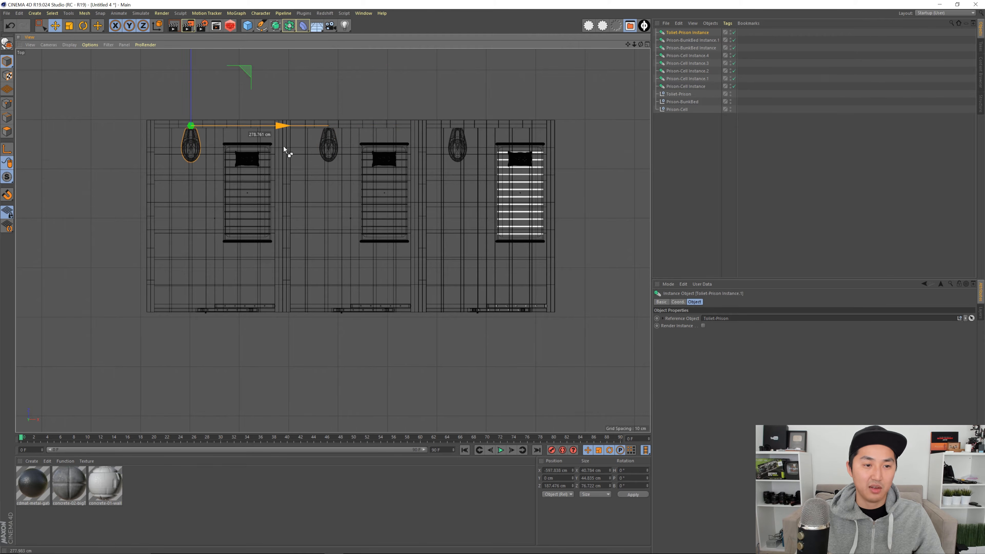
drag(283, 147, 284, 146)
middle_click(320, 138)
middle_click(211, 132)
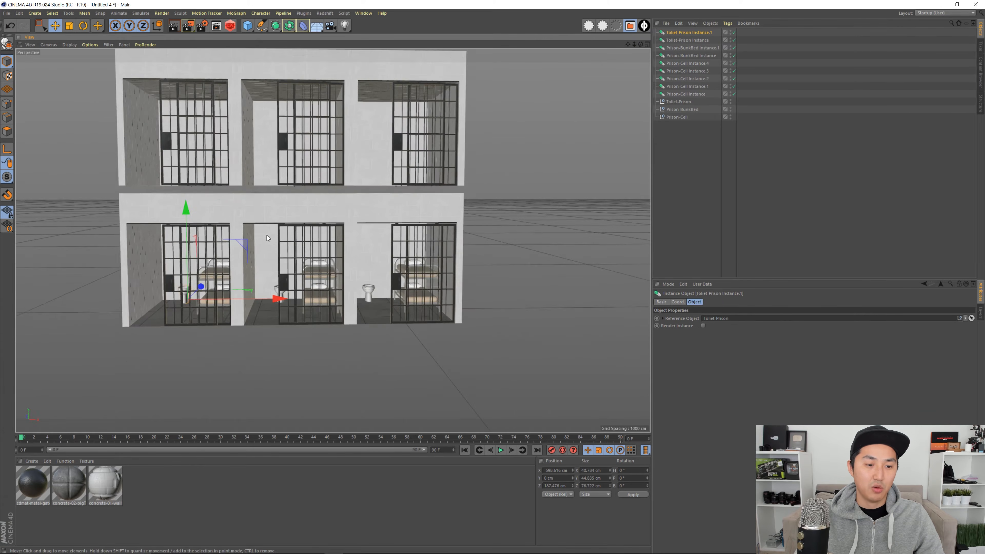
- Select the three cell instances of the upper storey and delete them
alt+drag(266, 234, 335, 163)
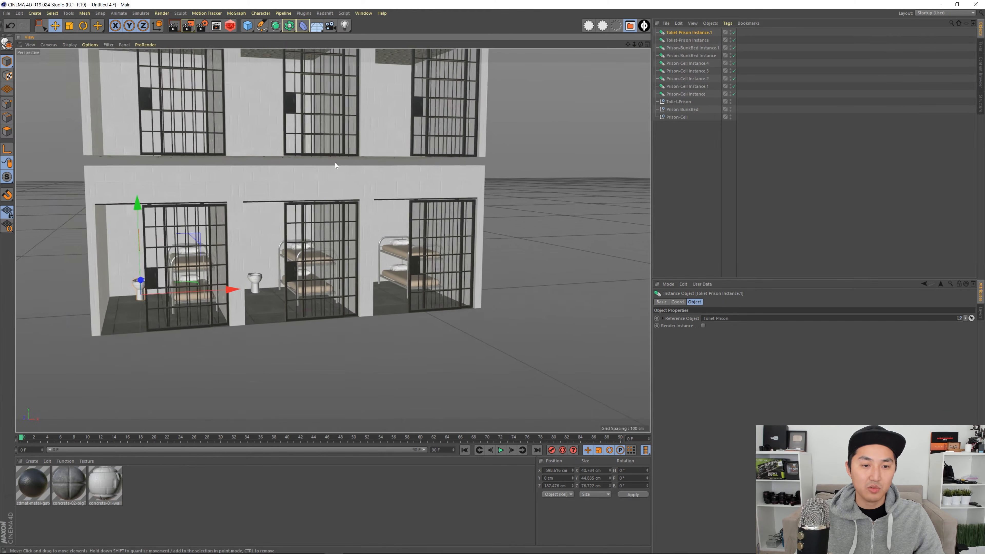
alt+middle_drag(334, 163, 359, 228)
alt+right_drag(360, 227, 329, 218)
key(0)
drag(69, 131, 491, 139)
key(Delete)
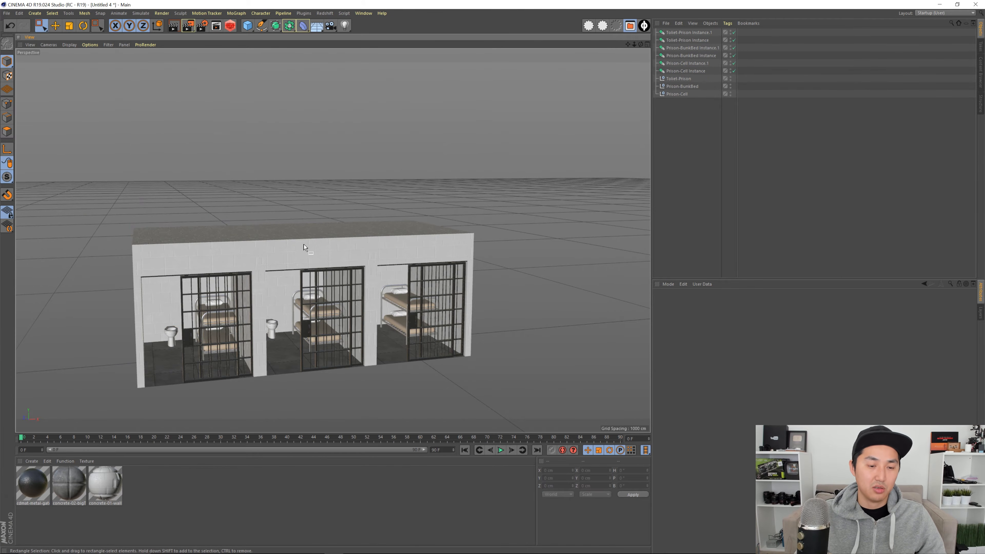
- Add a Plane about 1176 cm wide and 400 cm high and place it on the ground directly in front of the cells
alt+middle_drag(303, 248, 305, 224)
alt+drag(305, 223, 286, 233)
alt+right_drag(286, 233, 351, 234)
alt+drag(351, 234, 364, 217)
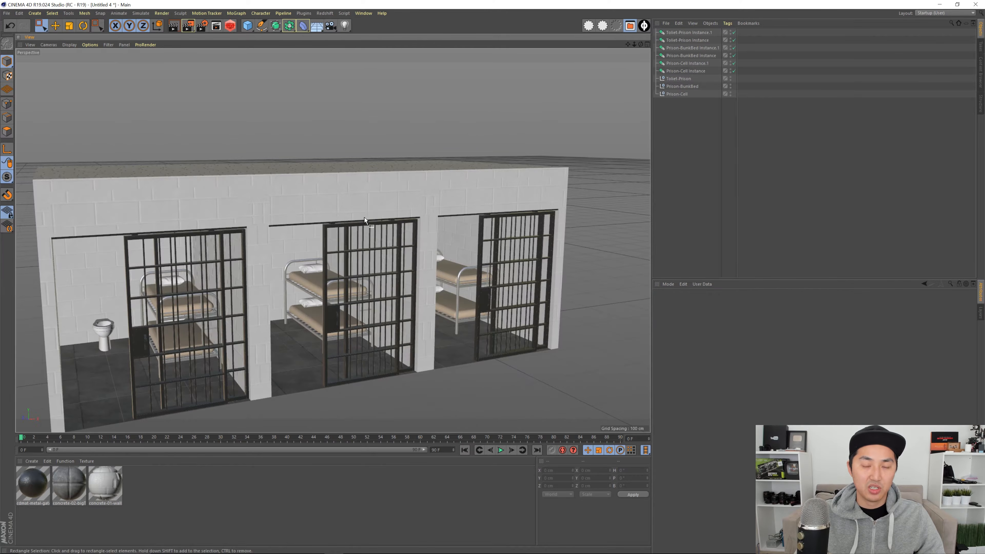
alt+right_drag(364, 217, 361, 207)
mouse_move(361, 206)
alt+mouse_down()
mouse_move(312, 204)
mouse_move(352, 202)
mouse_move(350, 192)
alt+mouse_up()
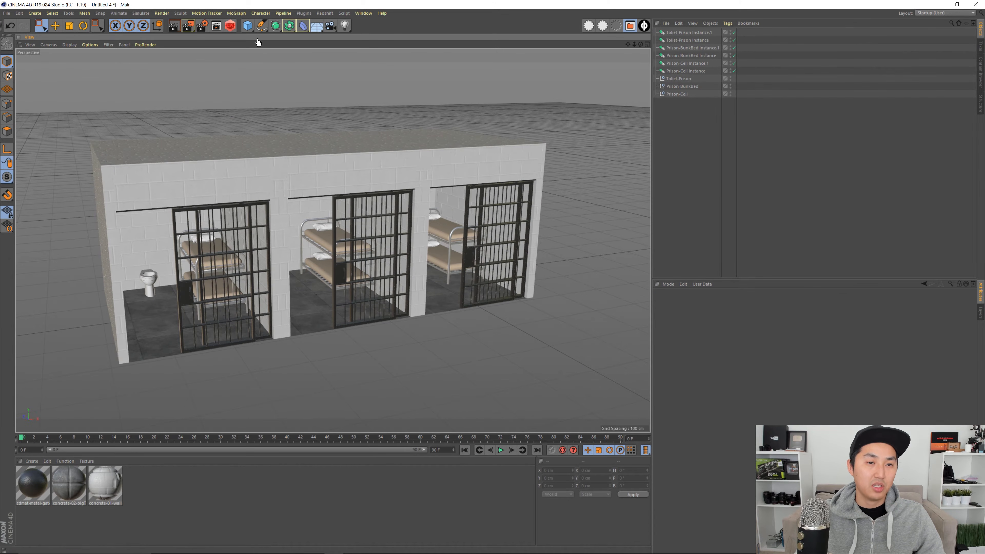
drag(248, 26, 288, 50)
alt+middle_drag(370, 248, 354, 200)
alt+right_drag(355, 199, 346, 198)
alt+drag(346, 197, 391, 232)
drag(489, 227, 350, 262)
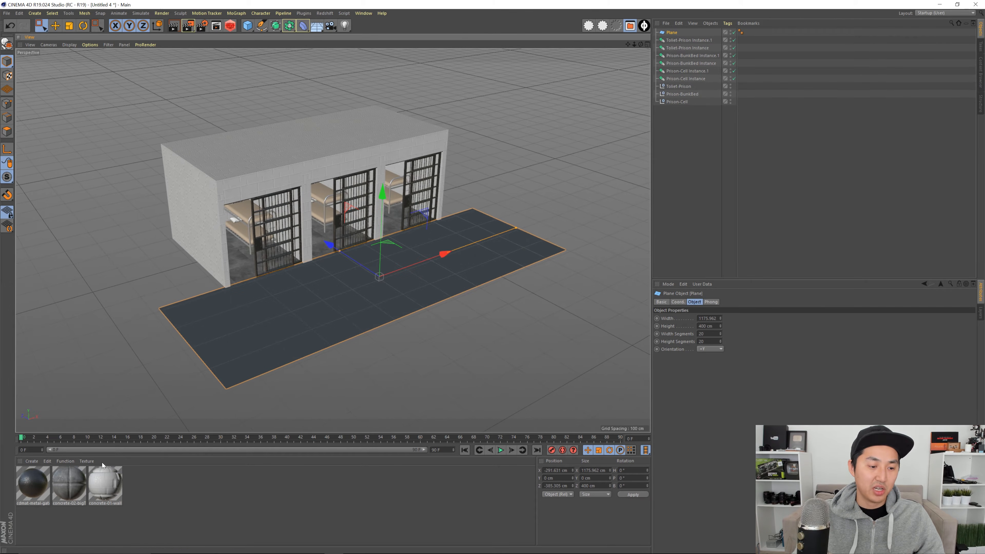
- Apply the concrete-02-bigTiles material to the Plane and set its texture projection to Cubic
drag(71, 482, 260, 326)
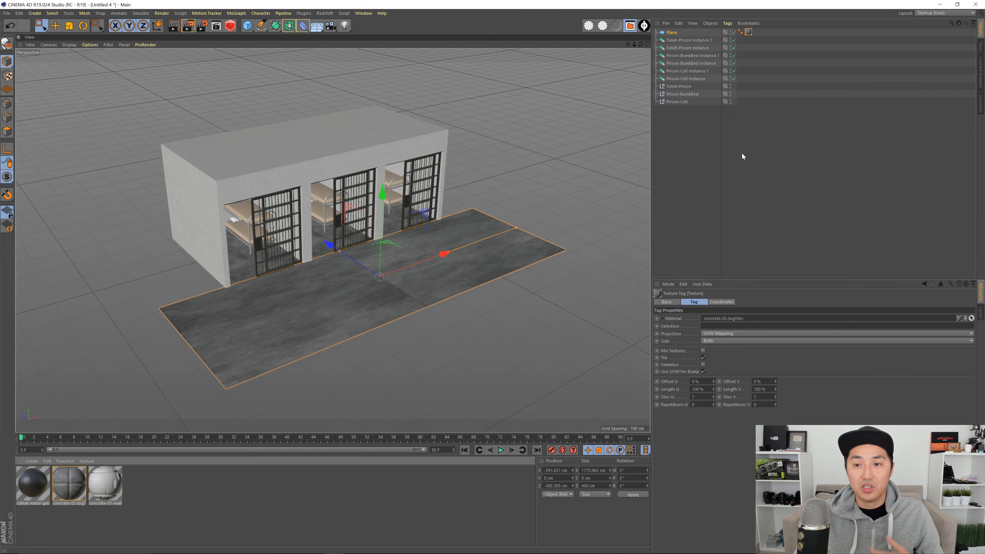
click(749, 33)
click(708, 117)
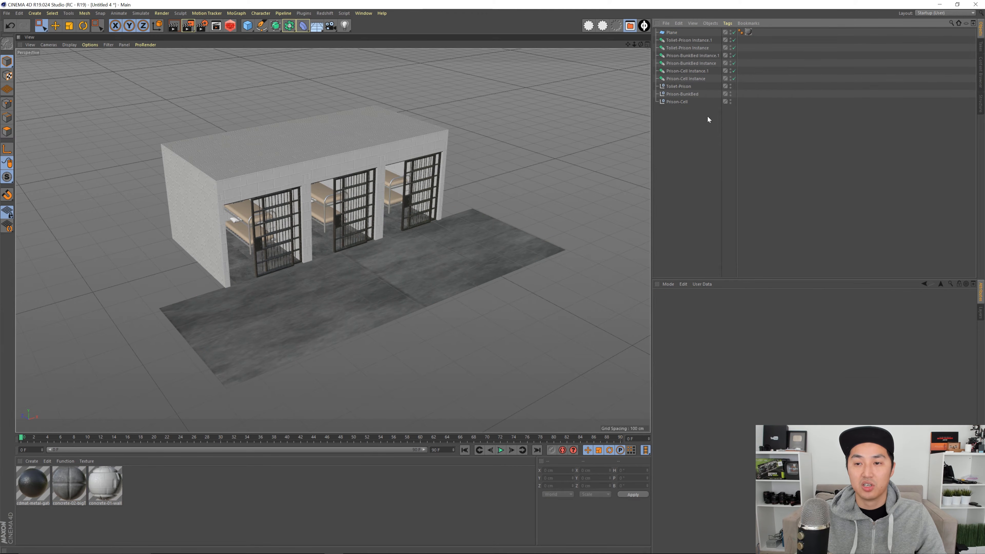
click(749, 32)
click(720, 334)
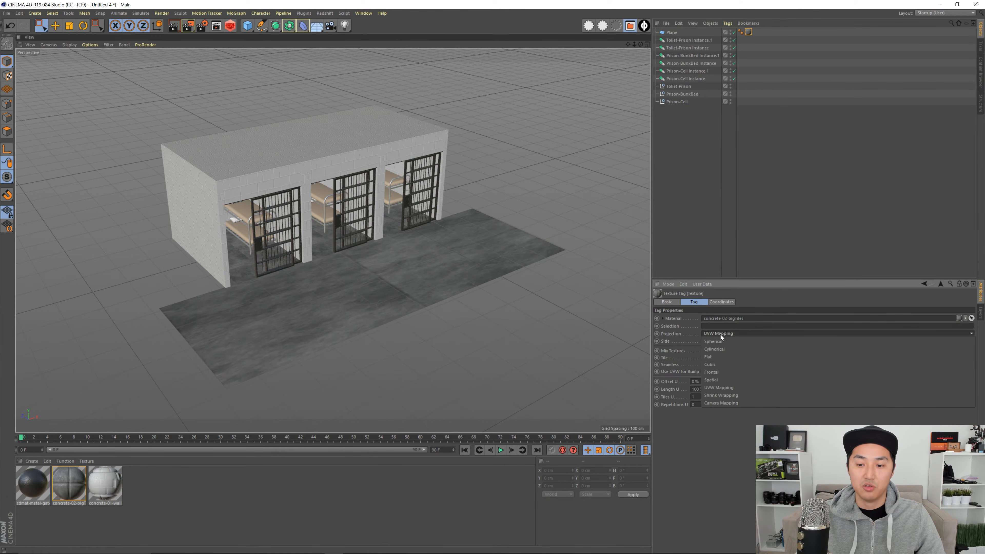
click(718, 364)
click(685, 234)
- Set the renderer to Physical with the Progressive sampler in the render settings
alt+right_drag(409, 295, 445, 292)
alt+drag(427, 295, 390, 301)
alt+right_drag(391, 300, 407, 270)
alt+drag(407, 268, 370, 278)
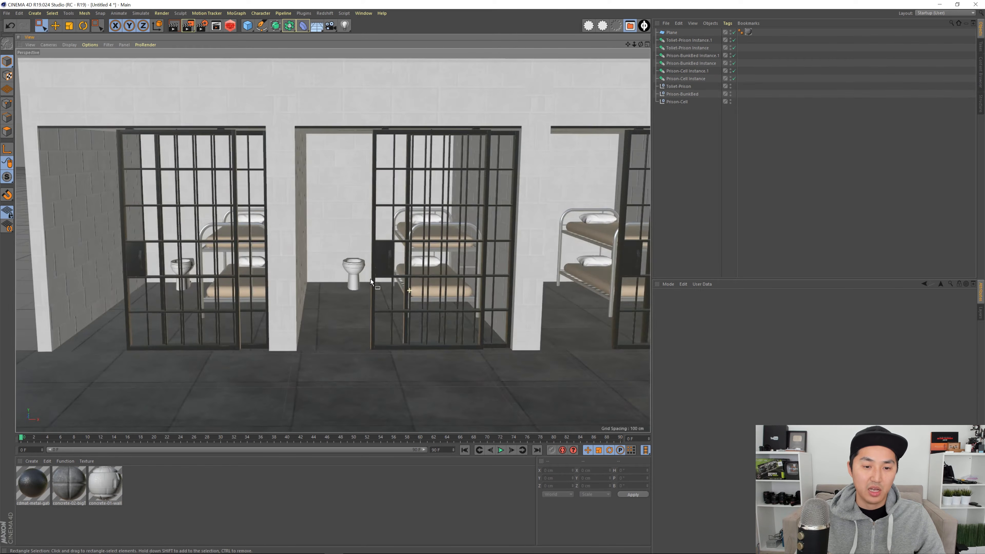
alt+right_drag(369, 279, 387, 283)
alt+drag(388, 283, 368, 270)
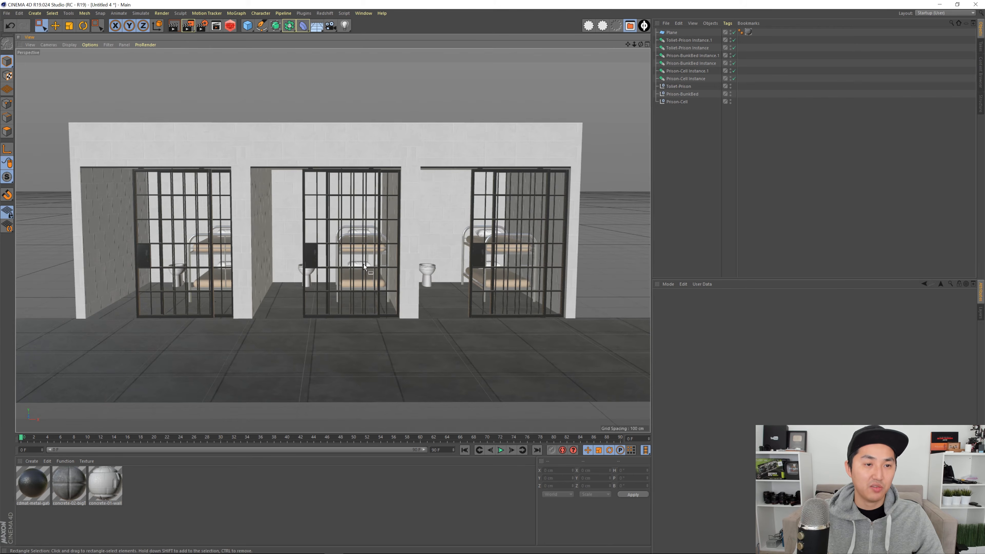
click(203, 26)
click(173, 102)
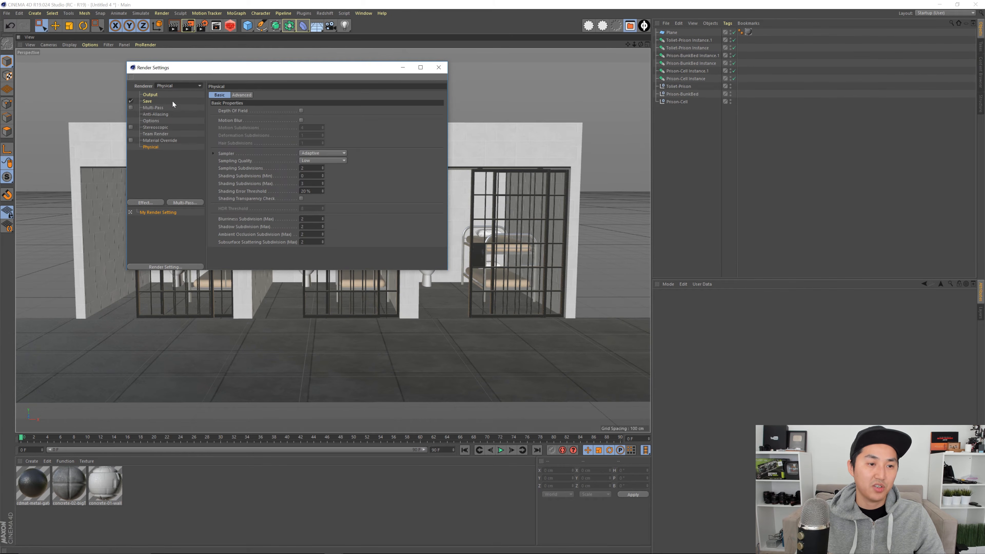
click(333, 153)
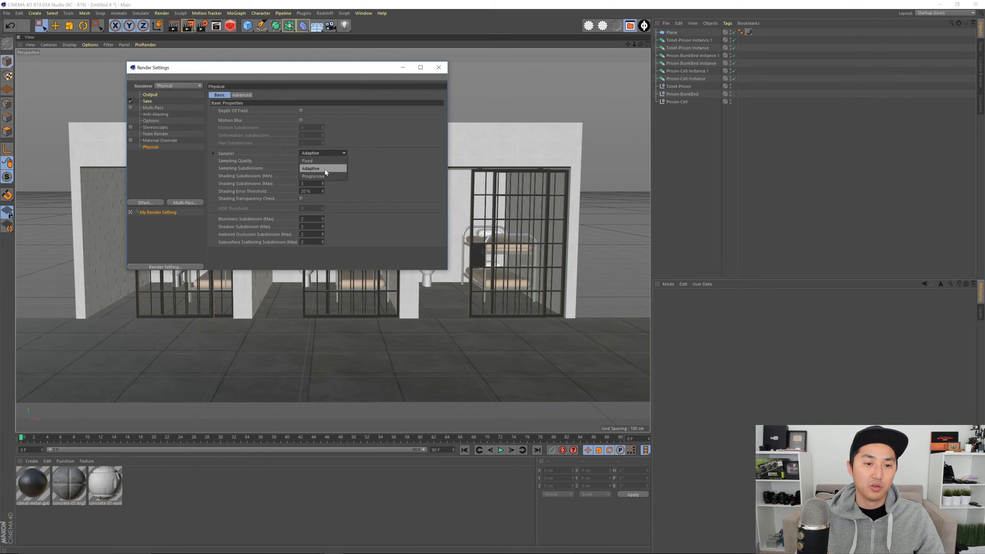
click(317, 173)
click(439, 67)
- Load the Arri-SkyPanel-S30 light from the CDR3-Physical presets into the scene
scroll(364, 167, up, 6)
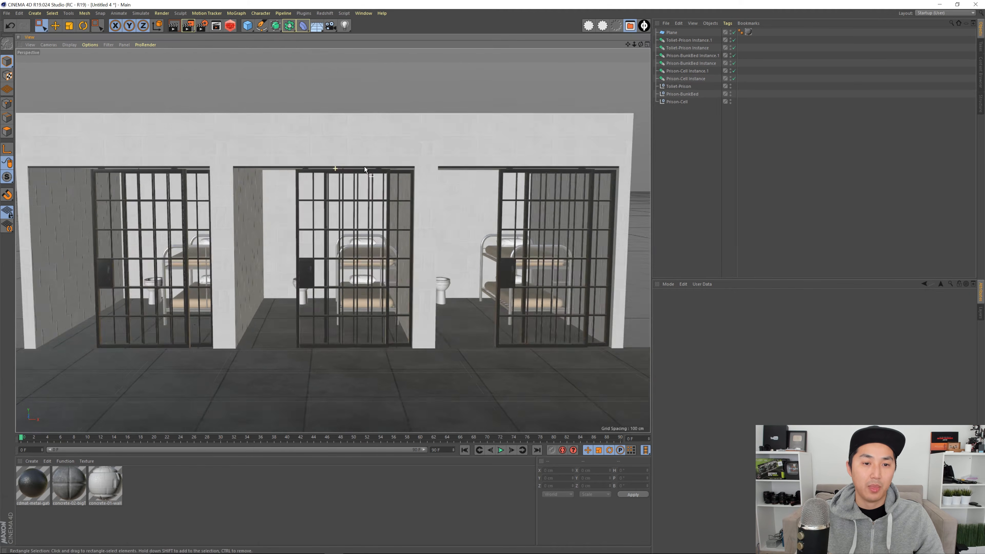
scroll(375, 163, down, 5)
alt+drag(333, 164, 367, 205)
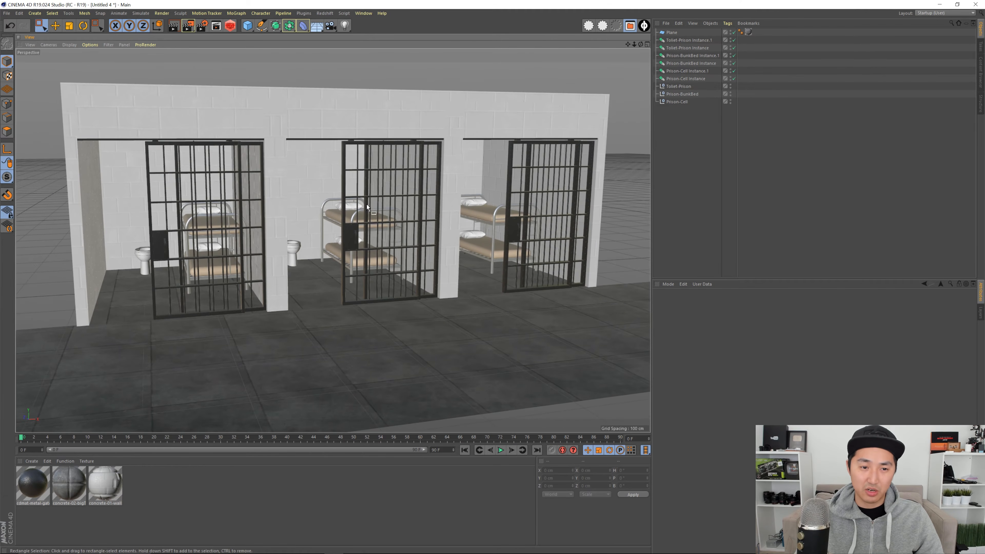
key(shift+F8)
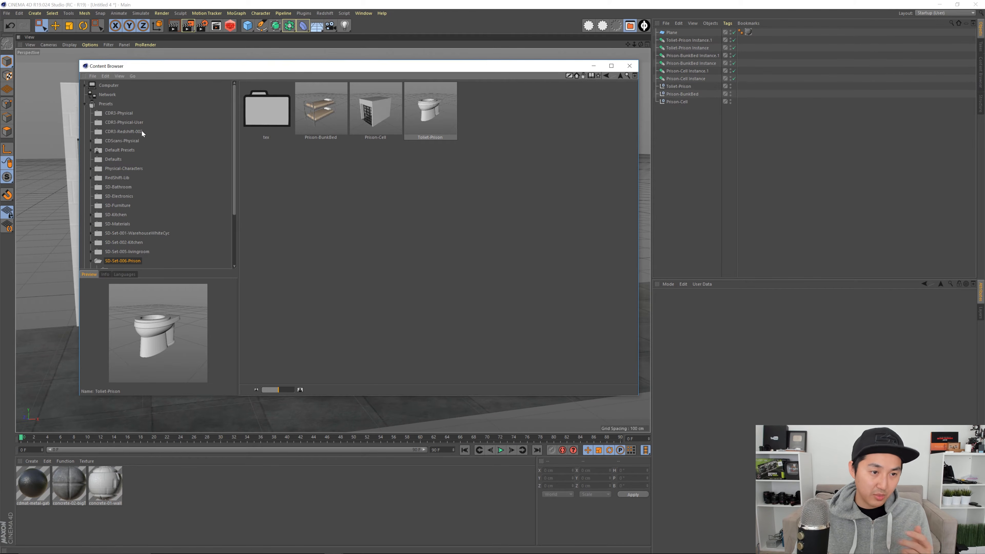
click(133, 122)
click(125, 113)
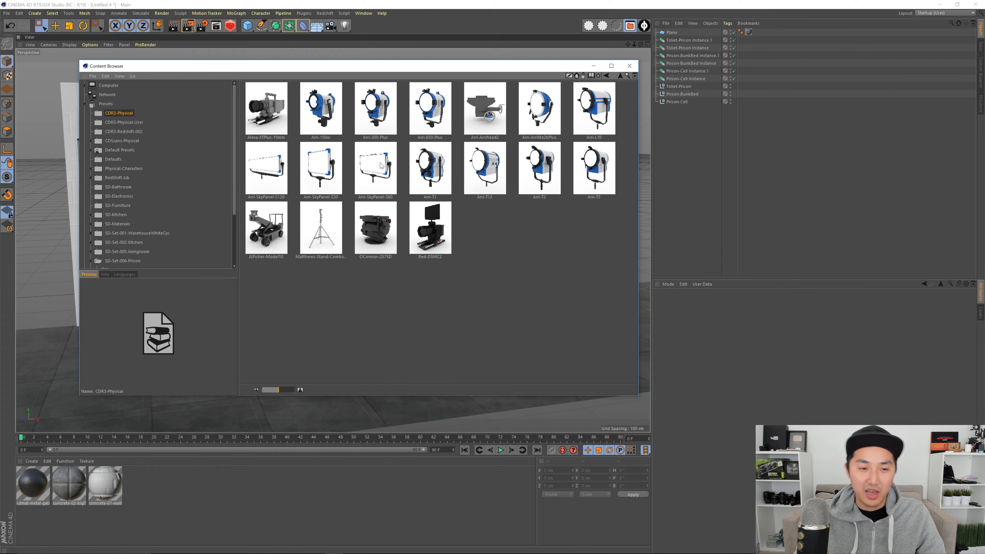
double_click(321, 168)
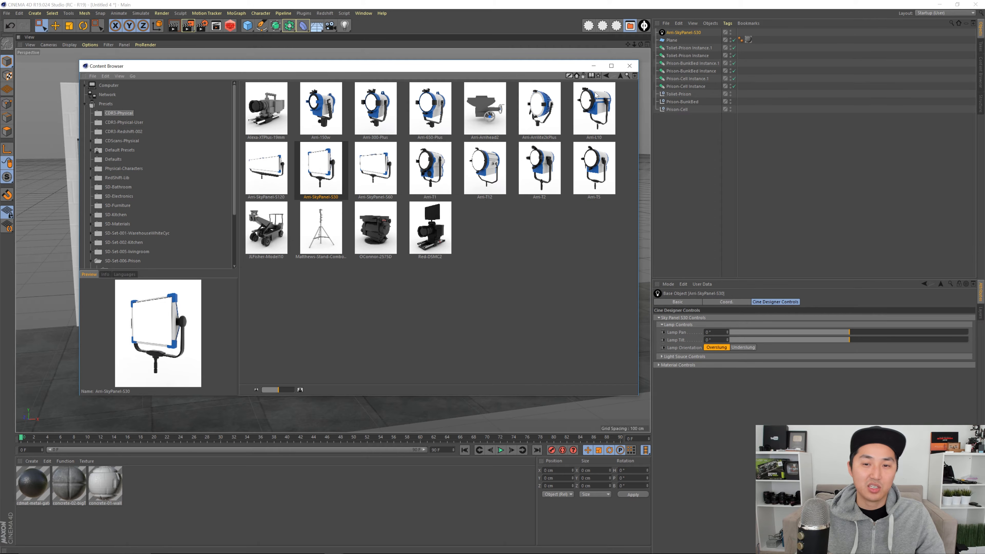
click(630, 66)
- Raise the Arri-SkyPanel-S30 to about 149 cm along Y in the original cell and set its lamp orientation to Underslung
scroll(427, 213, up, 6)
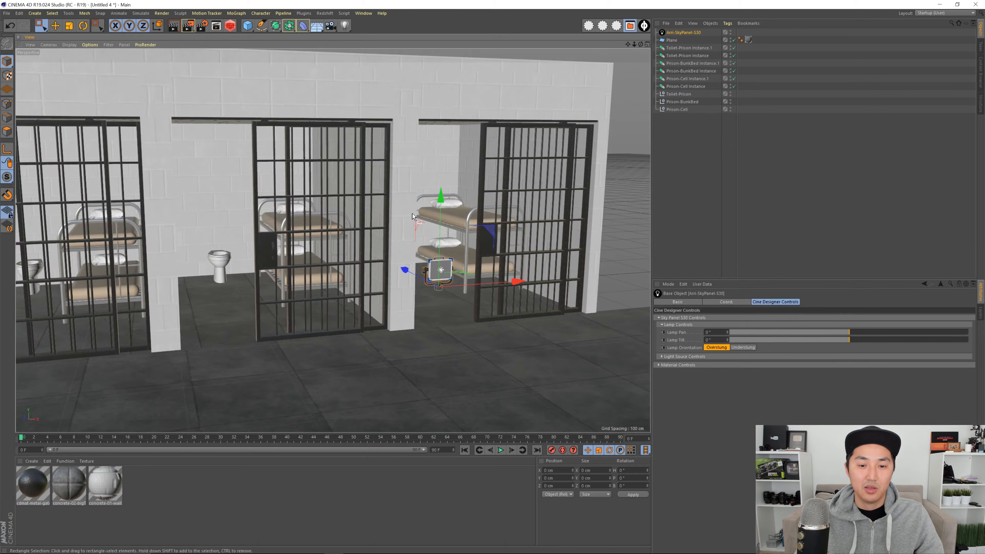
scroll(384, 222, up, 8)
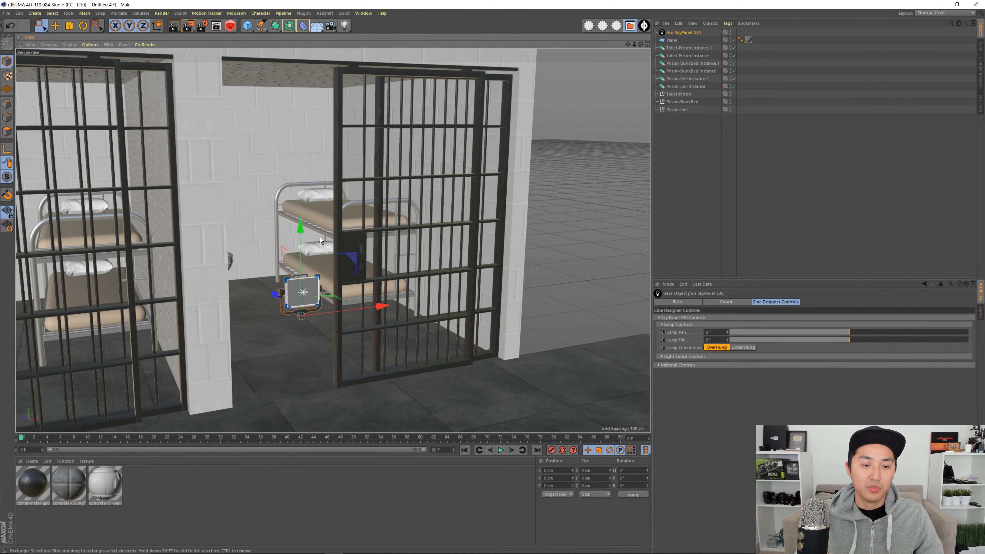
drag(300, 232, 313, 90)
click(744, 348)
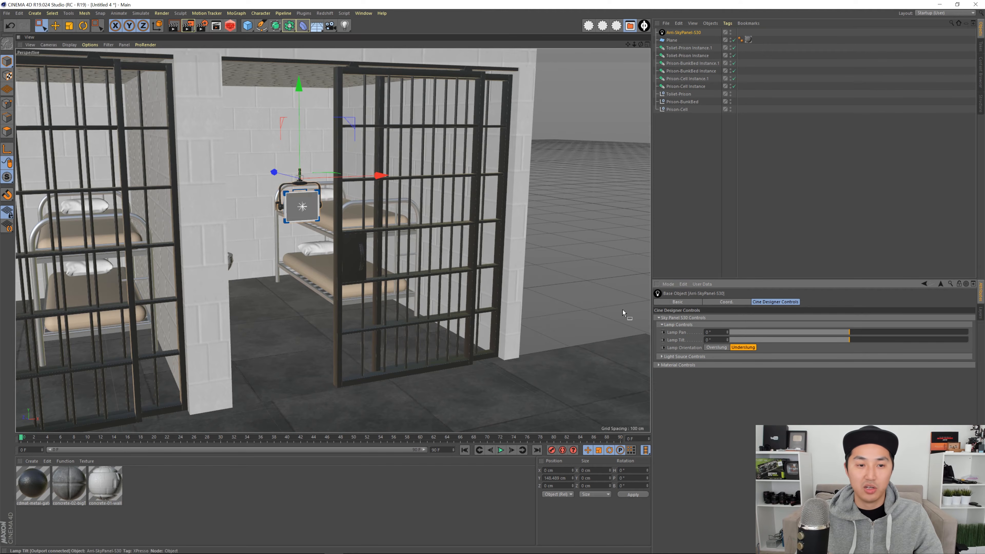
- Set the Lamp Tilt of the Arri-SkyPanel-S30 to 90°
drag(868, 340, 907, 340)
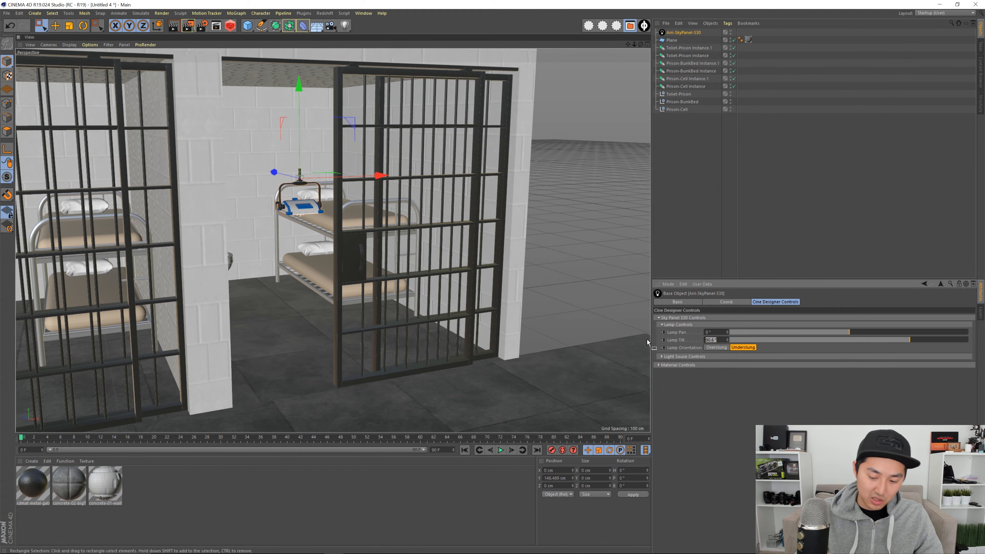
text(90)
key(Return)
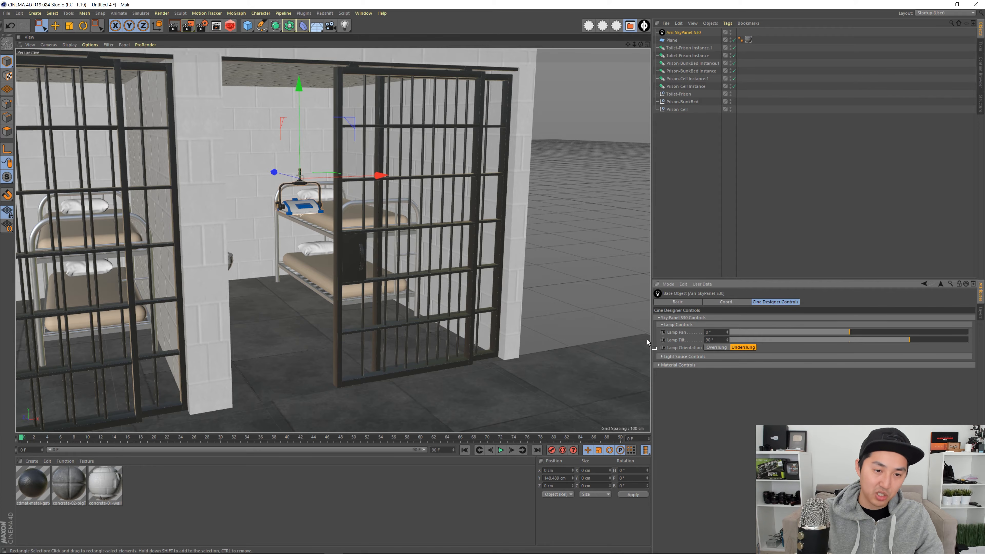
- Raise the Arri-SkyPanel-S30 to about 282 cm along Y, just below the cell's ceiling, and expand its light source controls
click(689, 357)
drag(298, 87, 295, 61)
scroll(325, 151, up, 5)
alt+drag(325, 151, 328, 106)
scroll(333, 159, down, 3)
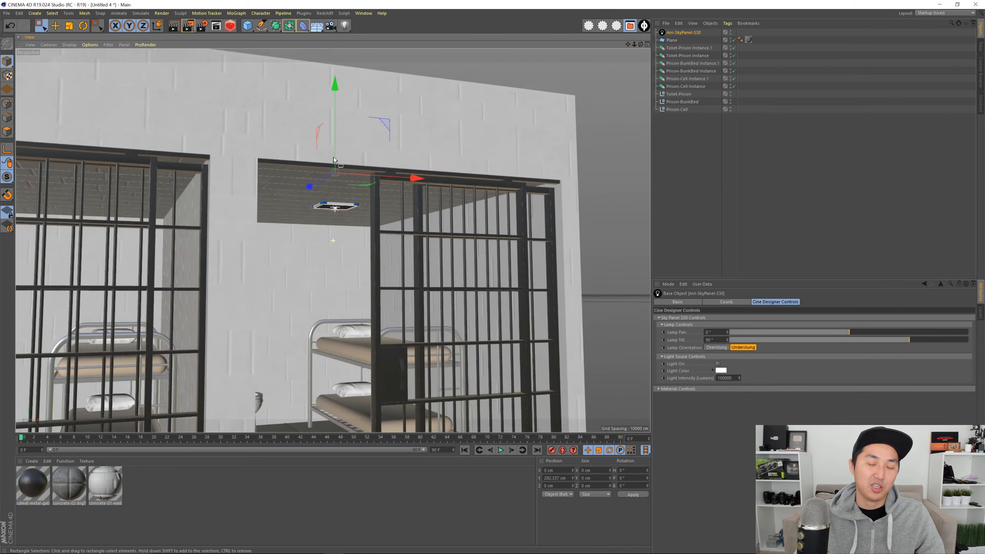
scroll(333, 159, down, 5)
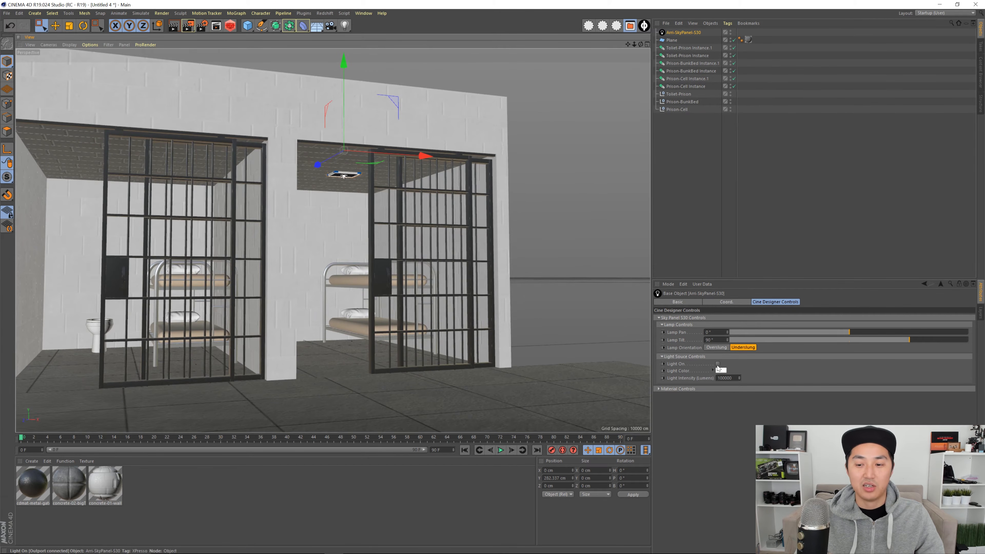
- Turn on the light of the Arri-SkyPanel-S30 and set its intensity to 10000 lumens
click(717, 365)
scroll(368, 196, up, 3)
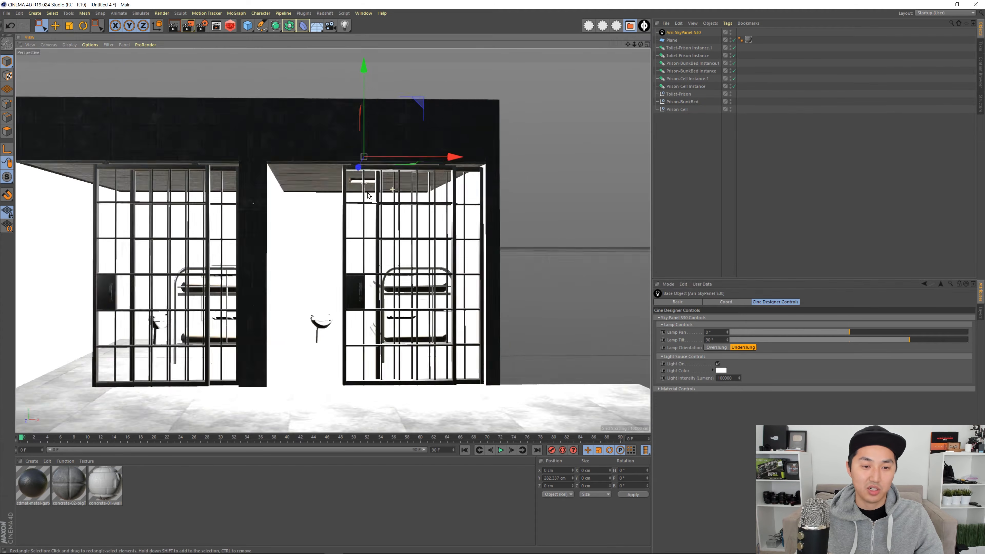
scroll(369, 196, down, 3)
click(722, 378)
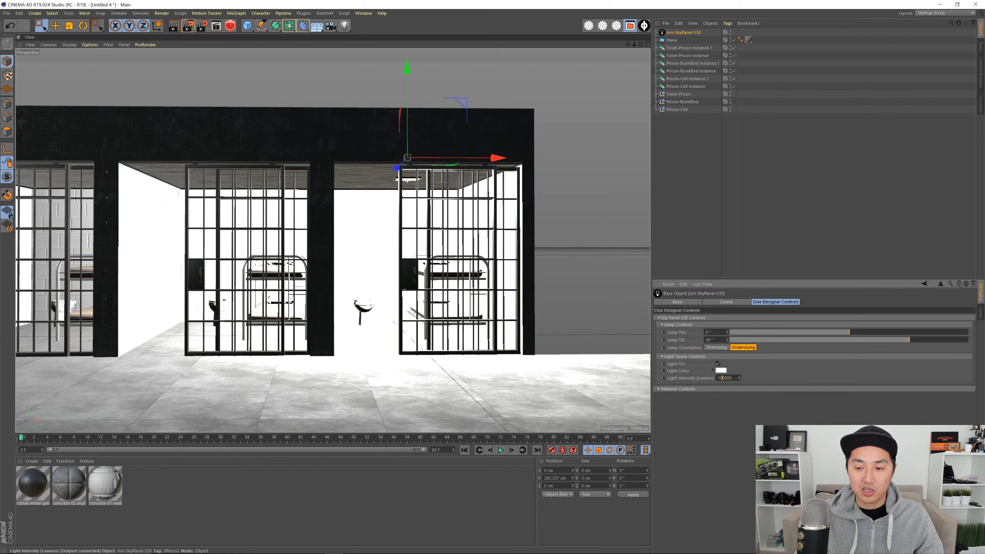
key(Return)
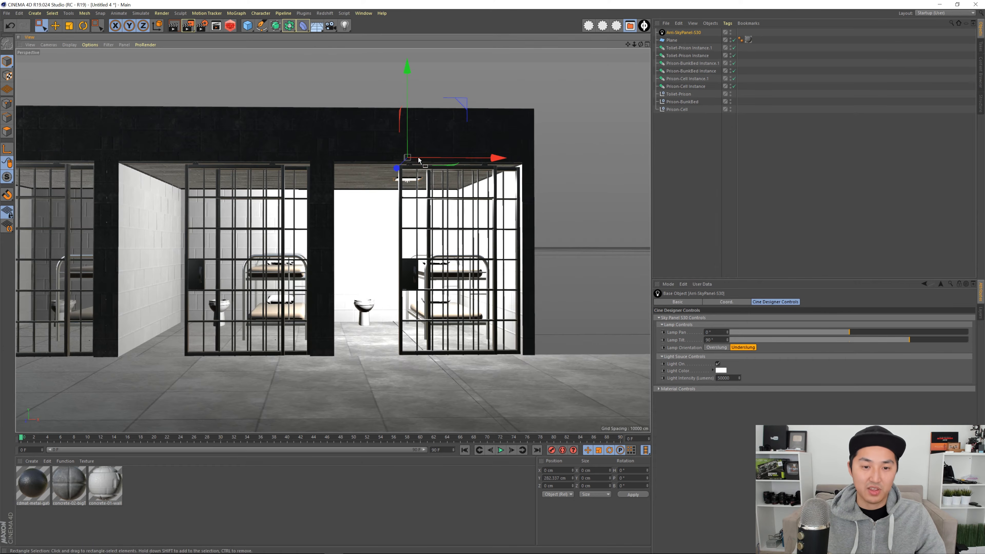
scroll(448, 178, down, 3)
alt+drag(445, 186, 447, 188)
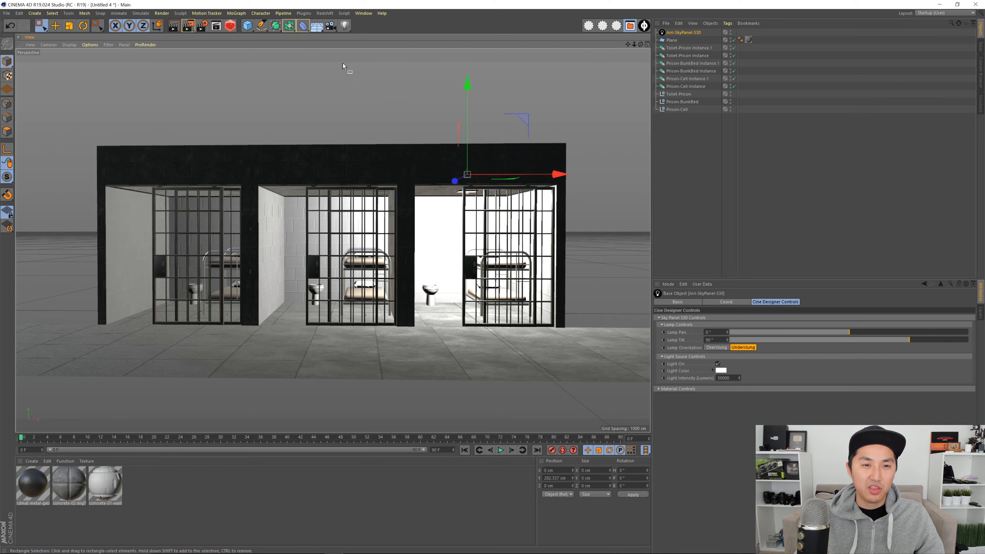
- Create an instance of the Arri-SkyPanel-S30 about 275 cm along negative X in the middle cell and copy it into the third cell
drag(289, 26, 414, 53)
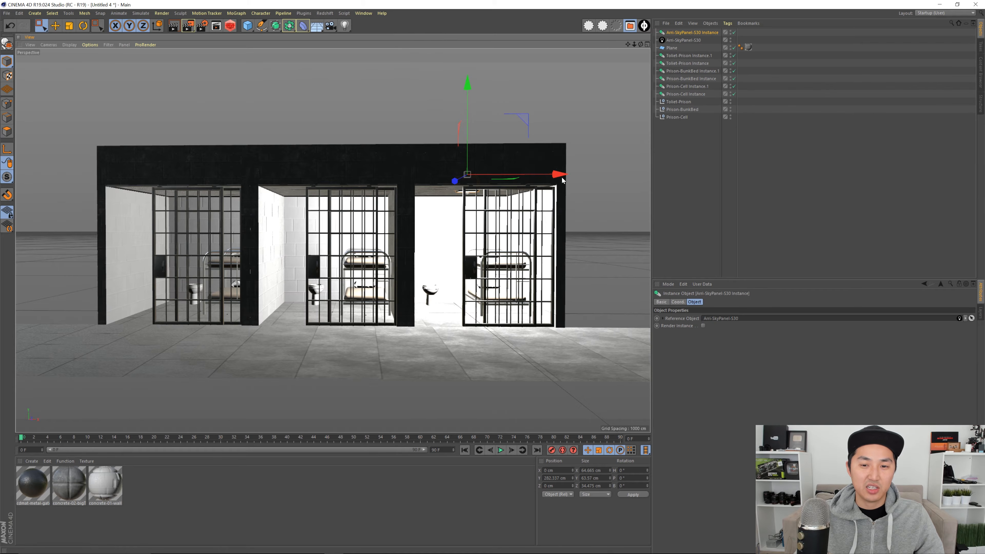
drag(555, 176, 420, 181)
alt+middle_drag(341, 174, 402, 179)
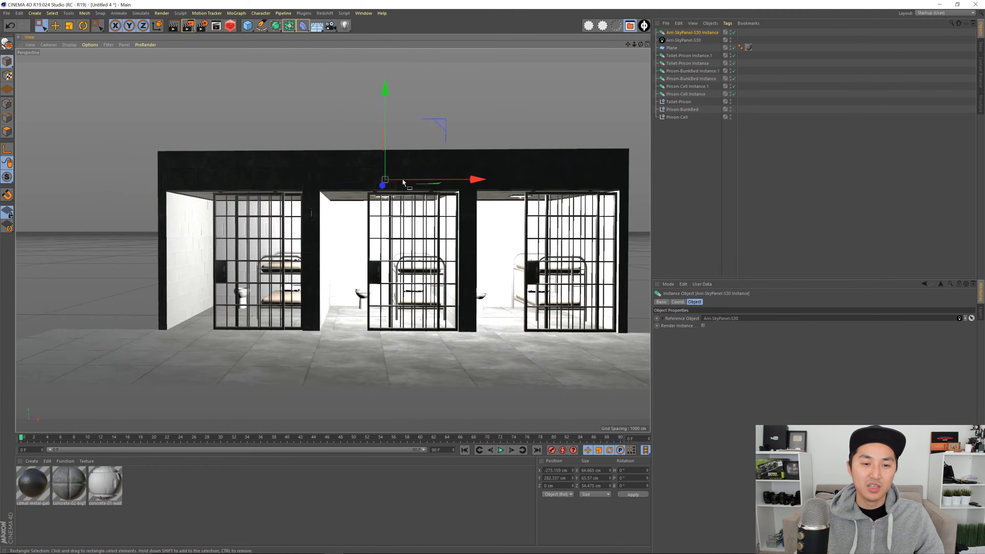
alt+drag(403, 180, 409, 180)
drag(468, 183, 312, 182)
click(682, 184)
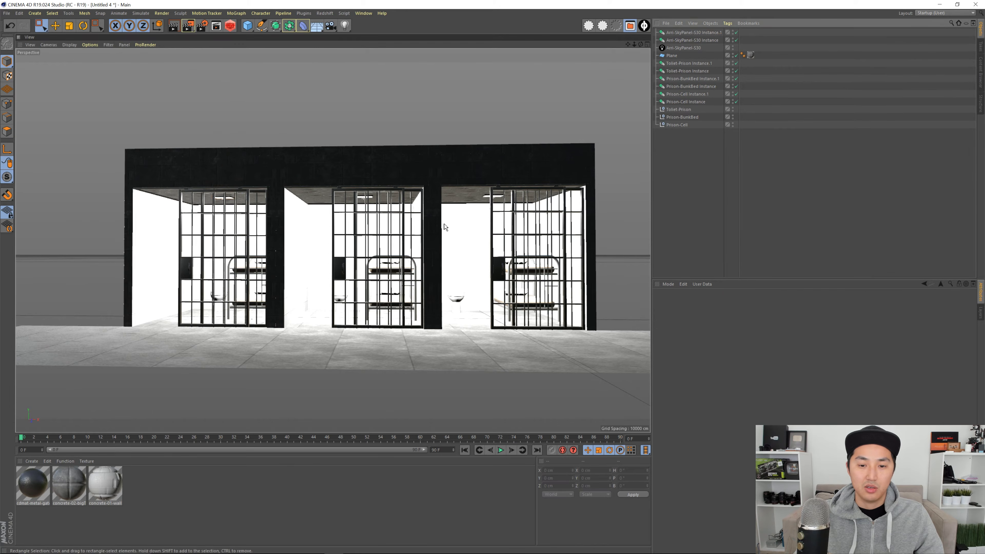
- Examine the lit three-cell set and its tiled corridor floor from the front, the side and above
alt+drag(420, 225, 418, 233)
alt+right_drag(475, 283, 392, 287)
alt+drag(416, 289, 292, 291)
click(429, 285)
drag(475, 284, 454, 288)
click(706, 224)
alt+middle_drag(408, 278, 385, 289)
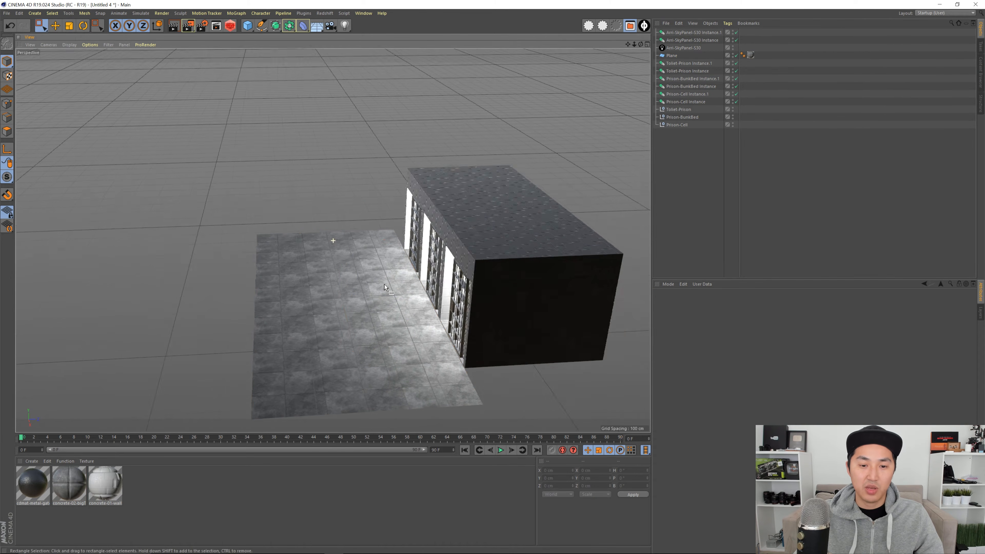
alt+drag(385, 289, 500, 295)
scroll(404, 309, up, 5)
alt+drag(403, 311, 341, 341)
click(349, 310)
alt+drag(349, 304, 327, 309)
click(720, 179)
alt+drag(318, 272, 334, 240)
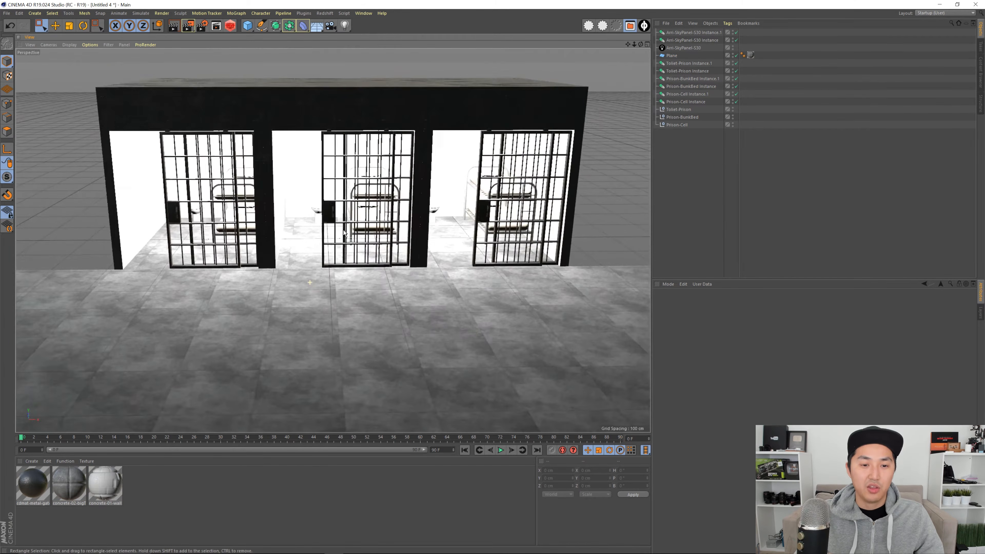
- Frame all three cells from the front and render the view to the Picture Viewer
mouse_move(333, 241)
alt+right_down()
mouse_move(360, 243)
mouse_move(341, 248)
alt+right_up()
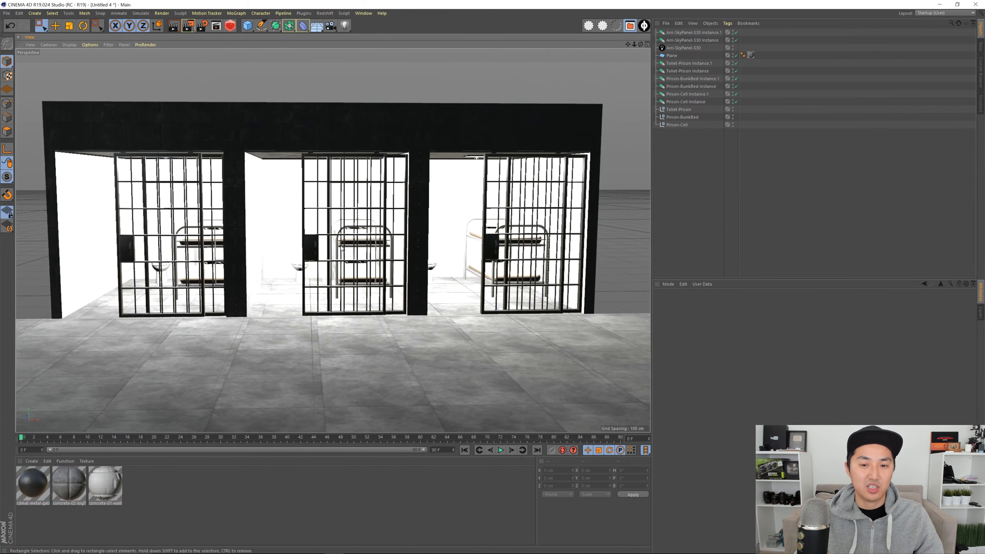
alt+drag(344, 245, 341, 247)
alt+middle_drag(341, 246, 346, 237)
alt+right_drag(346, 241, 335, 241)
key(shift+r)
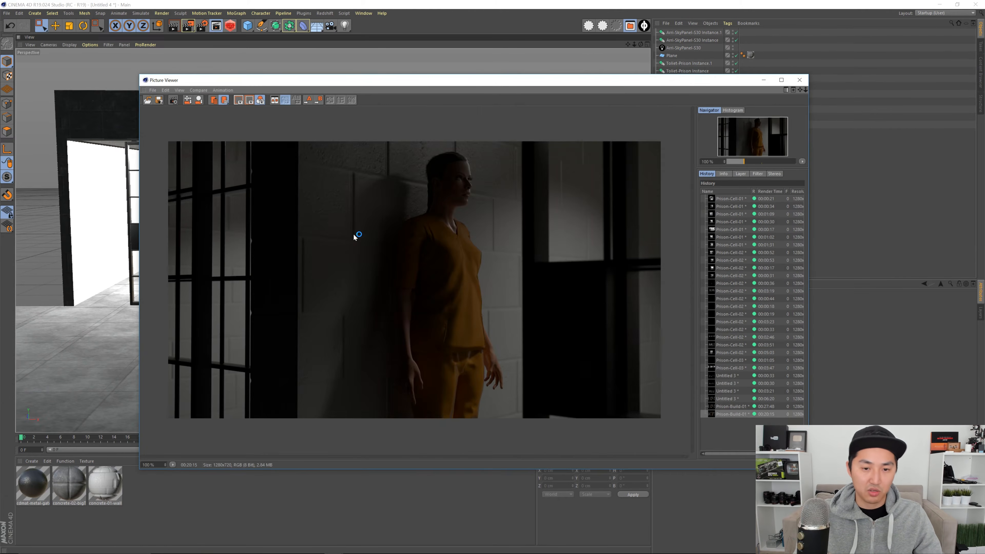
- Compare the running render with the earlier prison renders in the Picture Viewer history
key(Up)
key(Up)
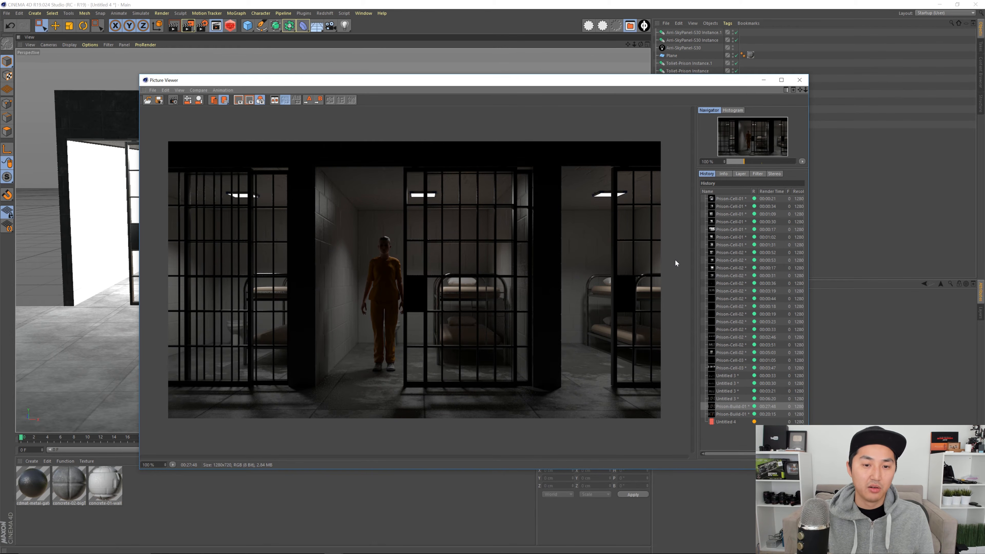
key(Down)
key(Down)
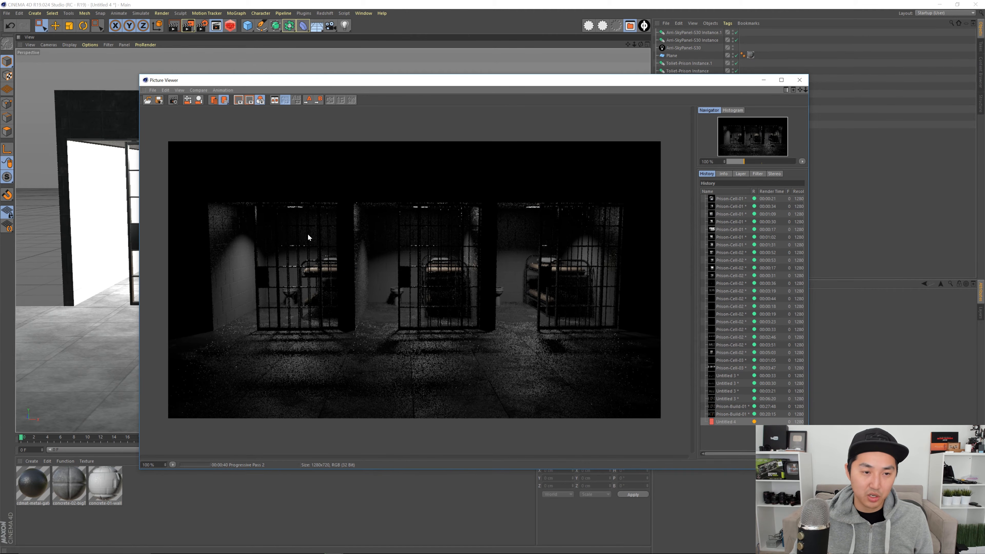
- Stop the running render and close the Picture Viewer
click(173, 100)
click(508, 315)
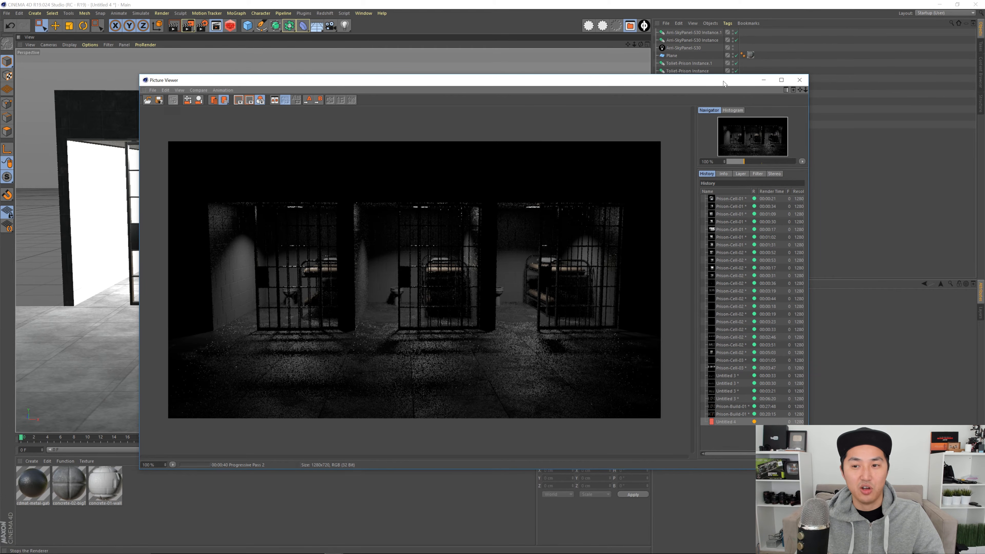
key(alt+F4)
- Load the Female-Prisoner-02 character from the Physical-Characters presets into the scene and collapse its hierarchy
key(shift+F8)
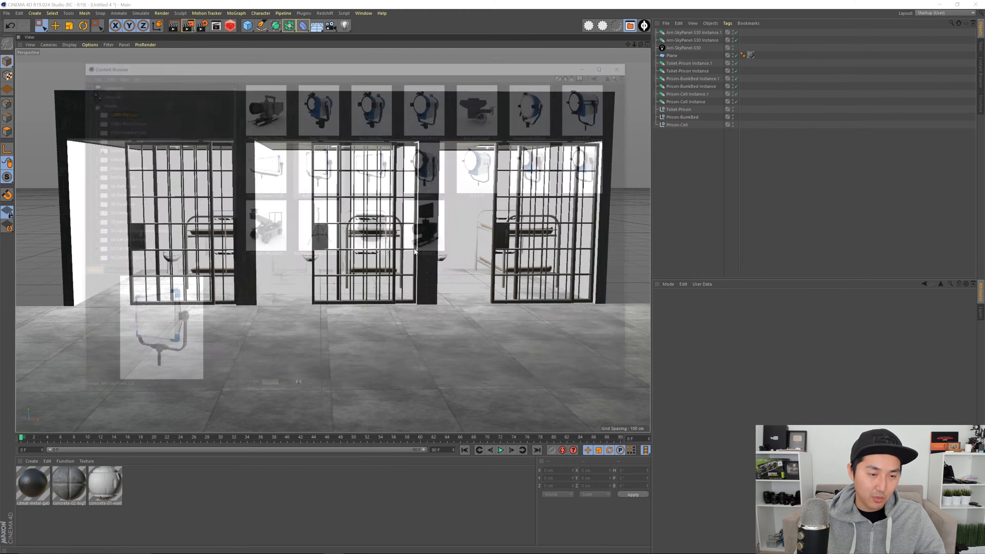
click(132, 141)
click(130, 131)
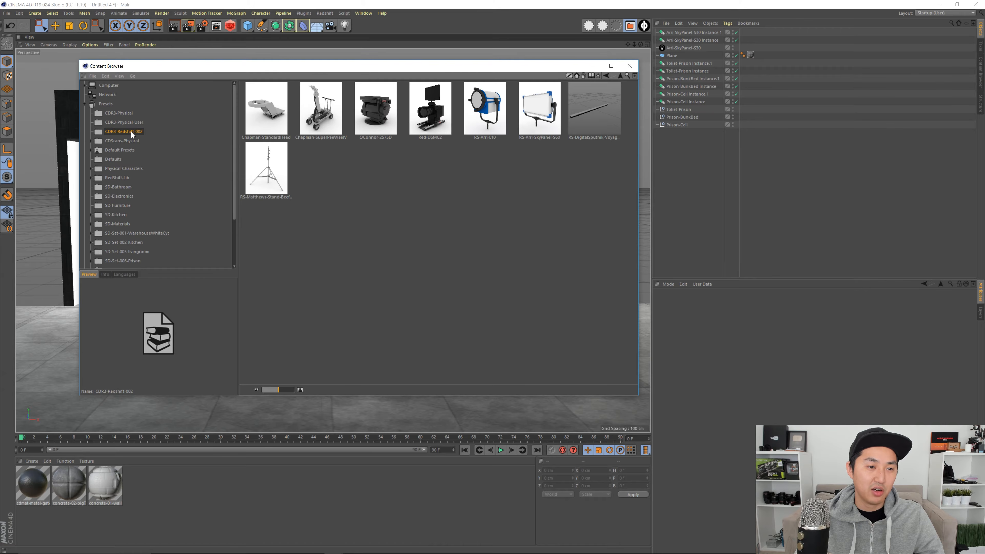
click(129, 170)
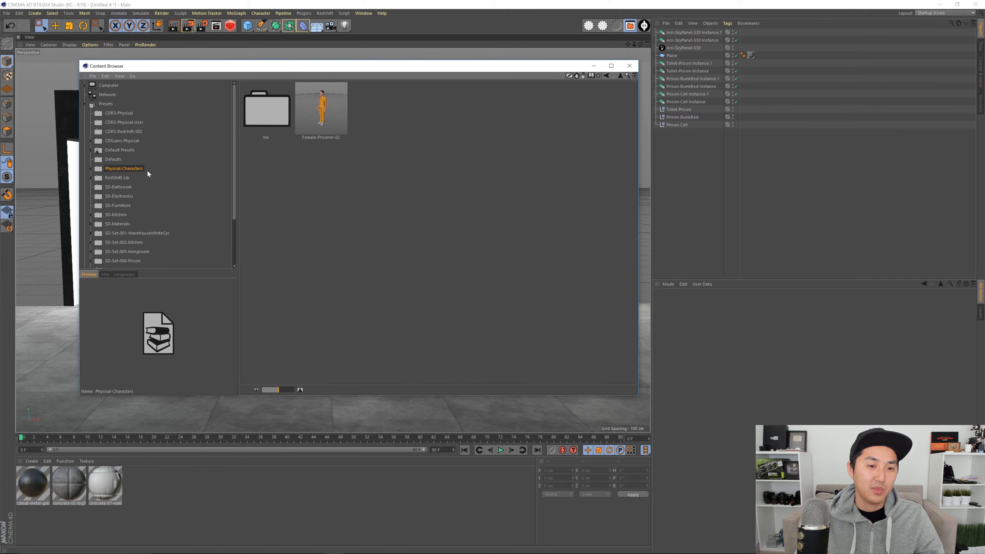
click(328, 182)
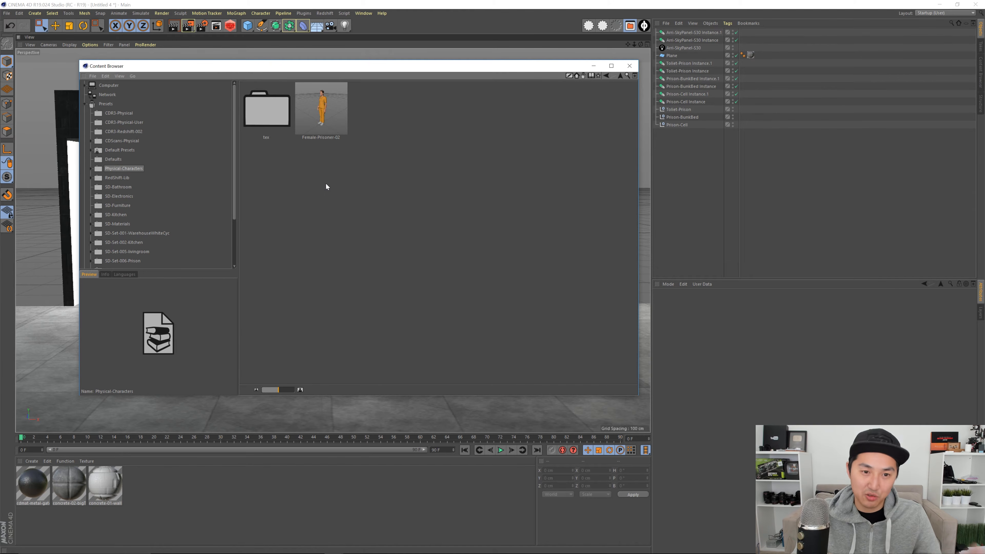
double_click(330, 106)
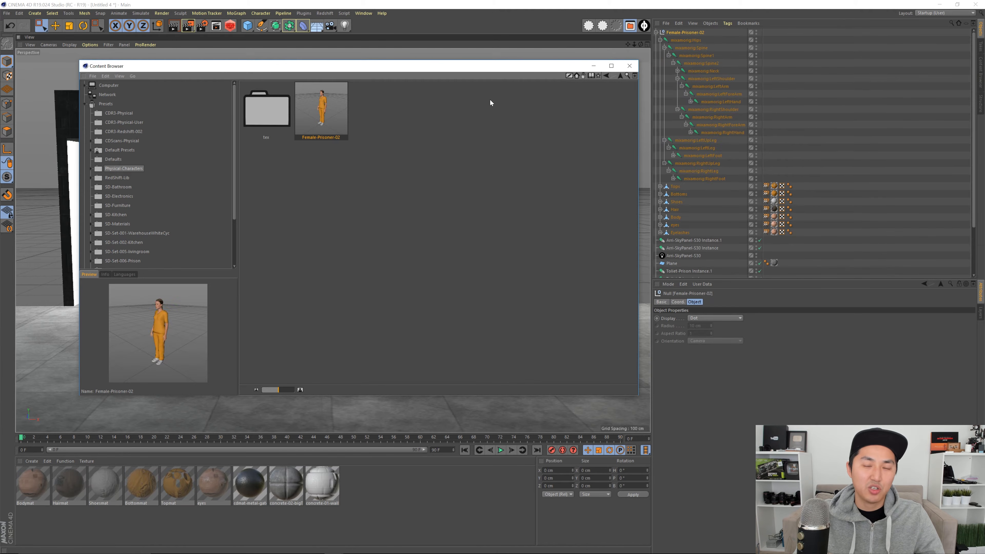
click(629, 66)
click(656, 33)
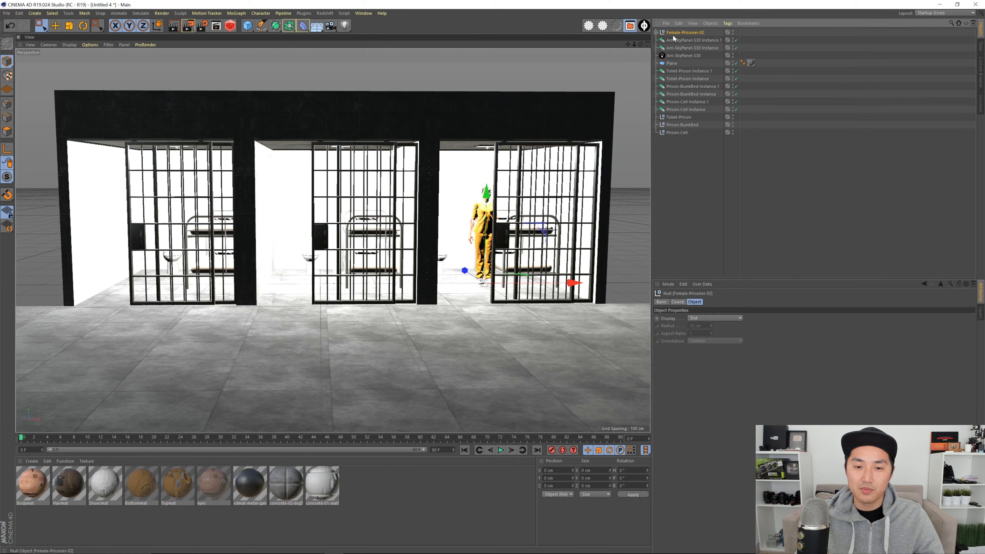
- Move Female-Prisoner-02 into the open doorway of the original cell, to about X -66 cm and Z -108 cm
scroll(523, 256, up, 2)
scroll(523, 256, up, 6)
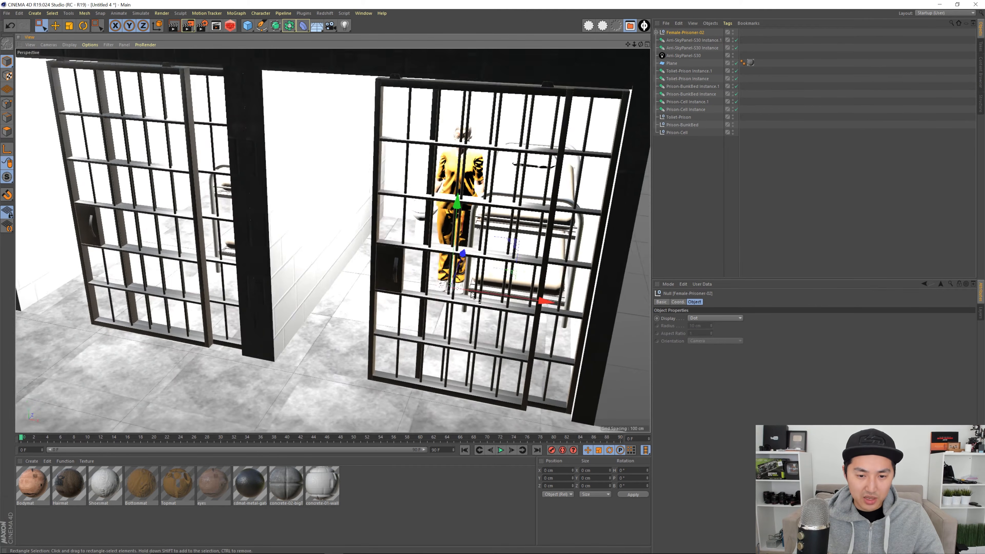
alt+drag(470, 294, 471, 299)
drag(511, 268, 452, 294)
click(685, 32)
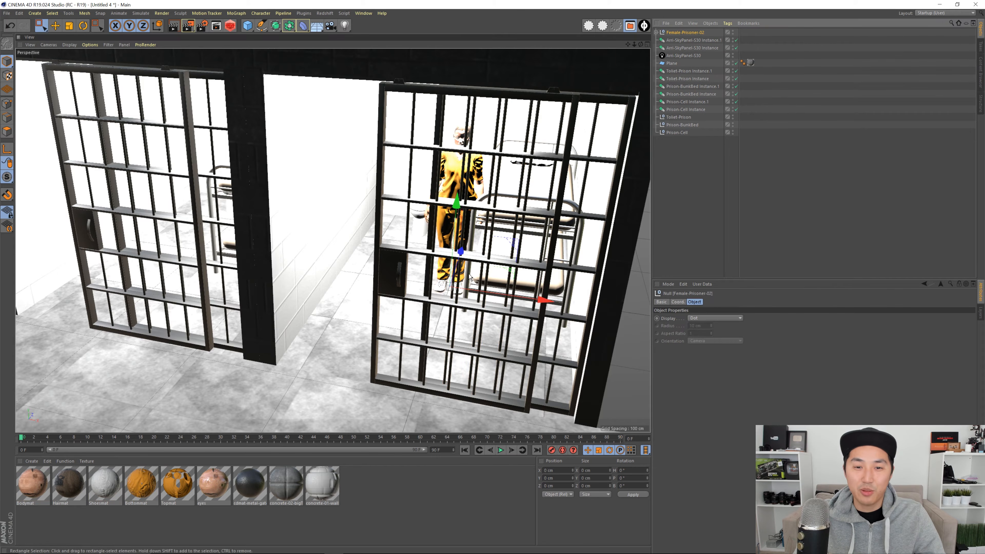
alt+drag(504, 248, 403, 261)
scroll(390, 271, up, 2)
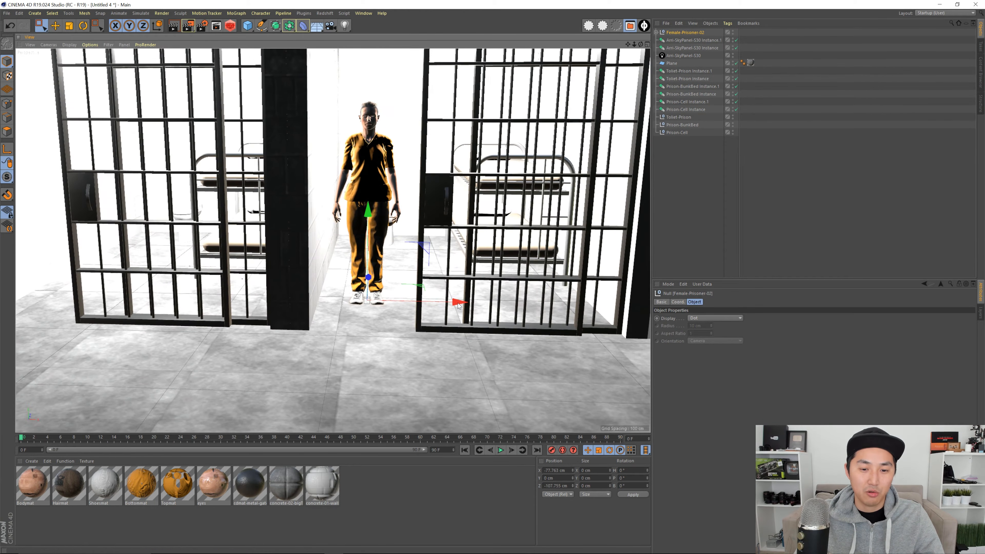
drag(433, 299, 396, 312)
scroll(444, 300, up, 2)
- Rotate the prisoner's heading to 90° and move her towards the dividing wall, to about X -106 cm
key(r)
drag(363, 340, 432, 328)
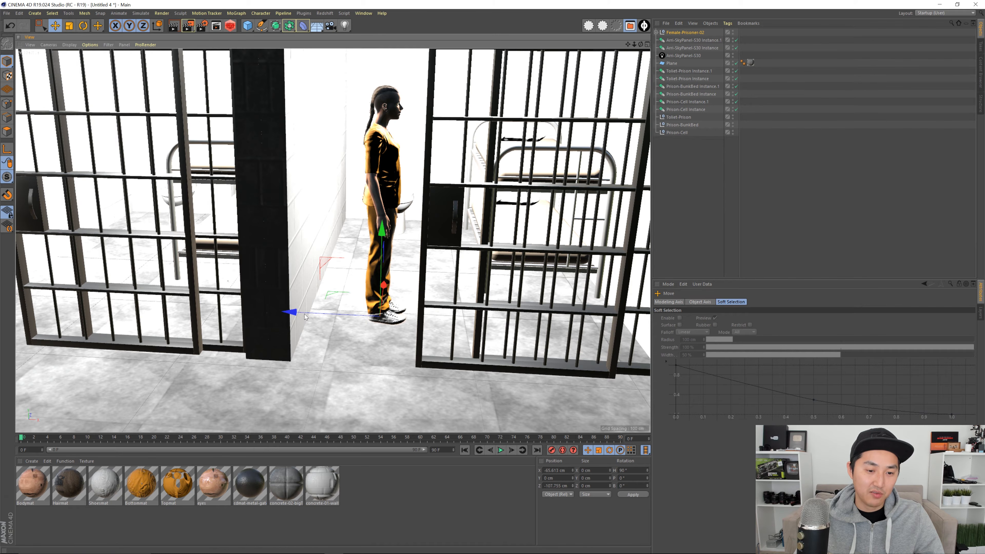
drag(305, 316, 258, 315)
scroll(291, 274, down, 5)
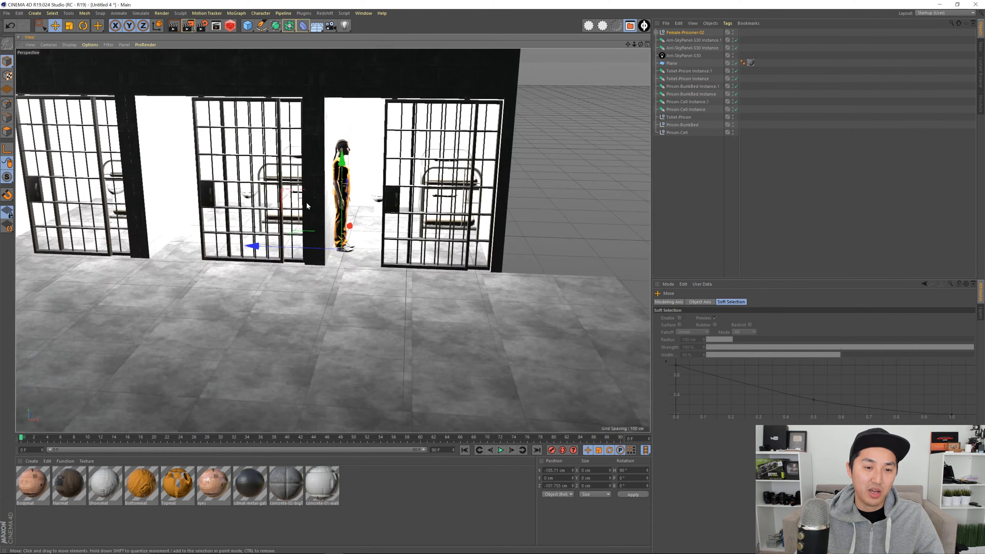
alt+drag(306, 202, 342, 237)
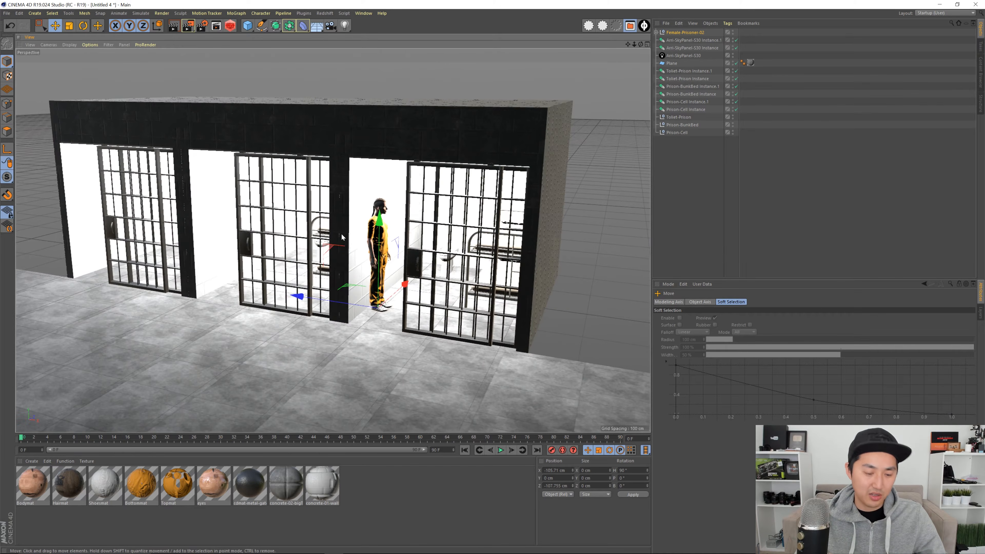
- Load a second Female-Prisoner-02 from the Physical-Characters presets and collapse its hierarchy
key(shift+F8)
double_click(341, 111)
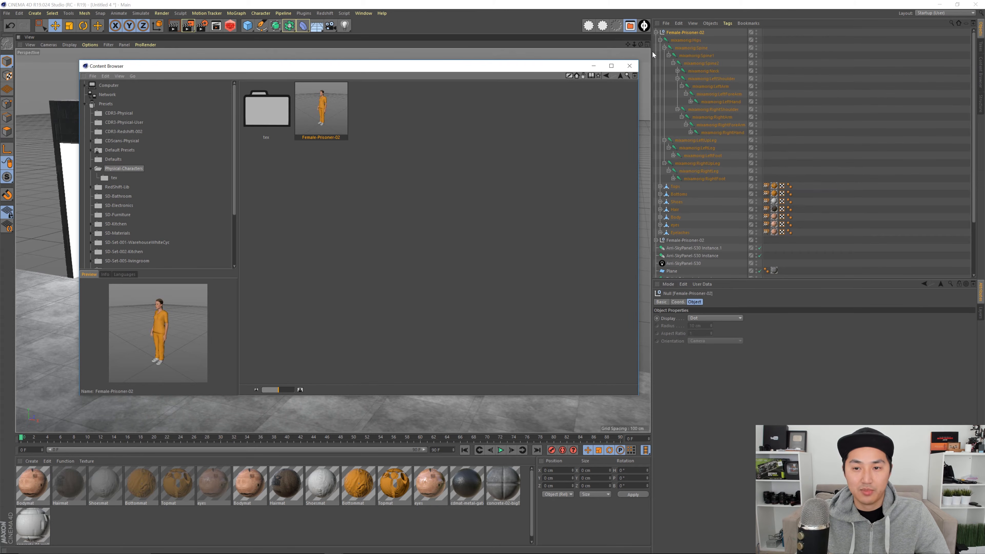
key(shift+F8)
click(655, 33)
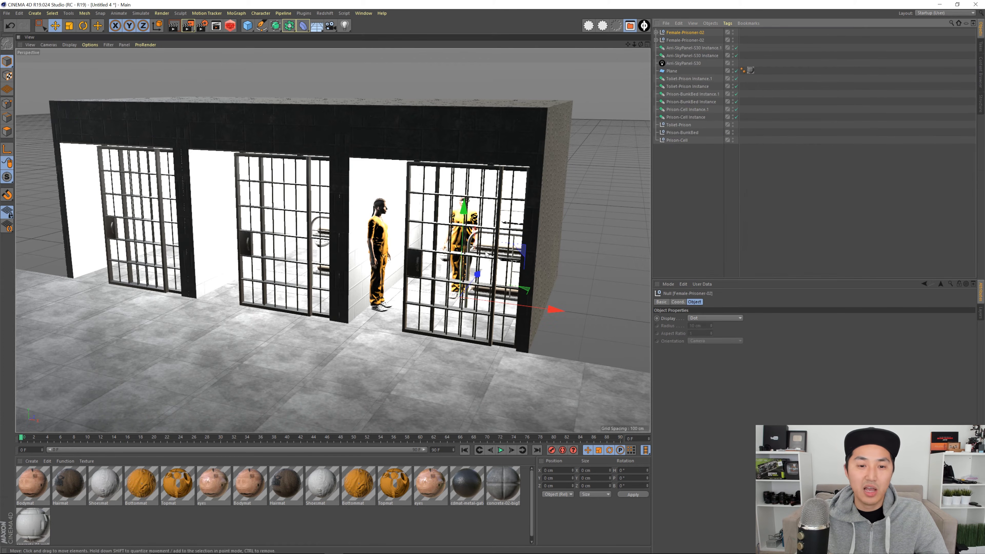
- Move the second prisoner into the middle cell at about X -230 cm and switch the viewport to Quick Shading
alt+drag(426, 289, 314, 268)
scroll(310, 268, up, 4)
scroll(279, 265, up, 4)
key(n)
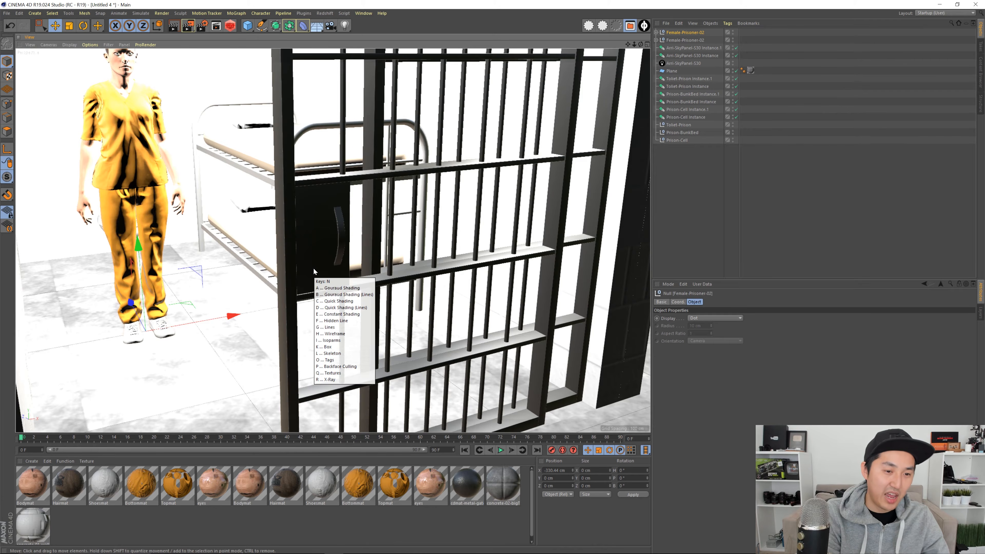
key(c)
scroll(208, 161, up, 2)
alt+middle_drag(207, 161, 221, 206)
alt+drag(220, 206, 265, 247)
- Pitch the second prisoner to about -84° and lay her on the middle cell's upper bunk at about X -212, Y 110, Z -41 cm
key(r)
drag(190, 374, 411, 316)
key(e)
drag(343, 405, 329, 211)
drag(311, 172, 285, 199)
alt+right_drag(285, 199, 299, 197)
- Check how the lying prisoner rests on the upper bunk, up close and within the whole row of cells
alt+drag(260, 211, 281, 215)
alt+right_drag(281, 215, 233, 201)
alt+middle_drag(233, 202, 270, 238)
alt+right_drag(321, 233, 324, 240)
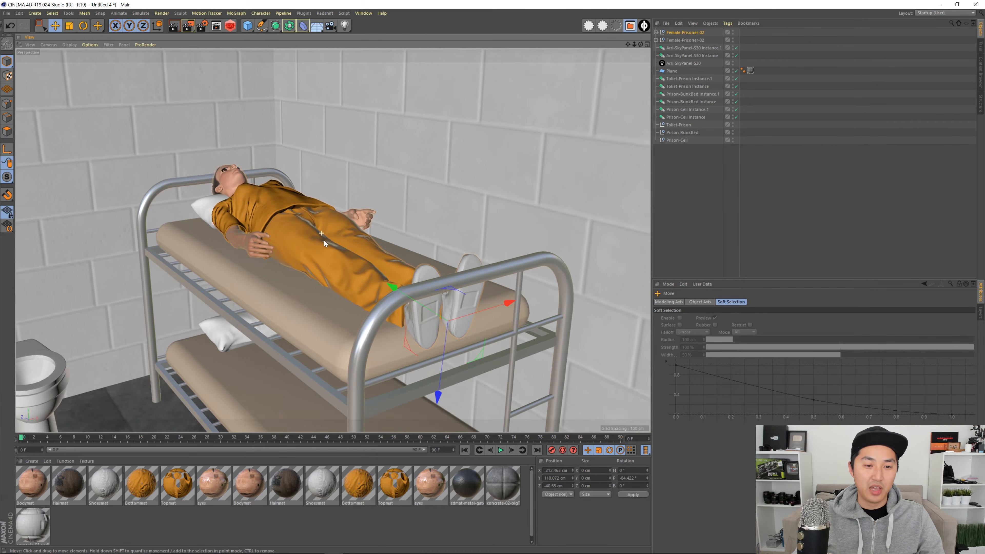
alt+middle_drag(317, 241, 319, 216)
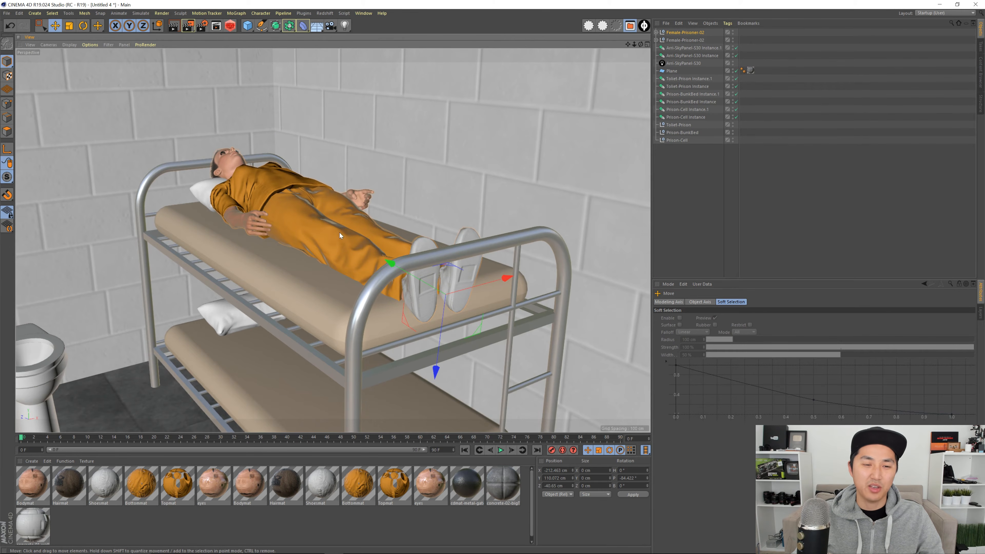
alt+right_drag(363, 247, 272, 243)
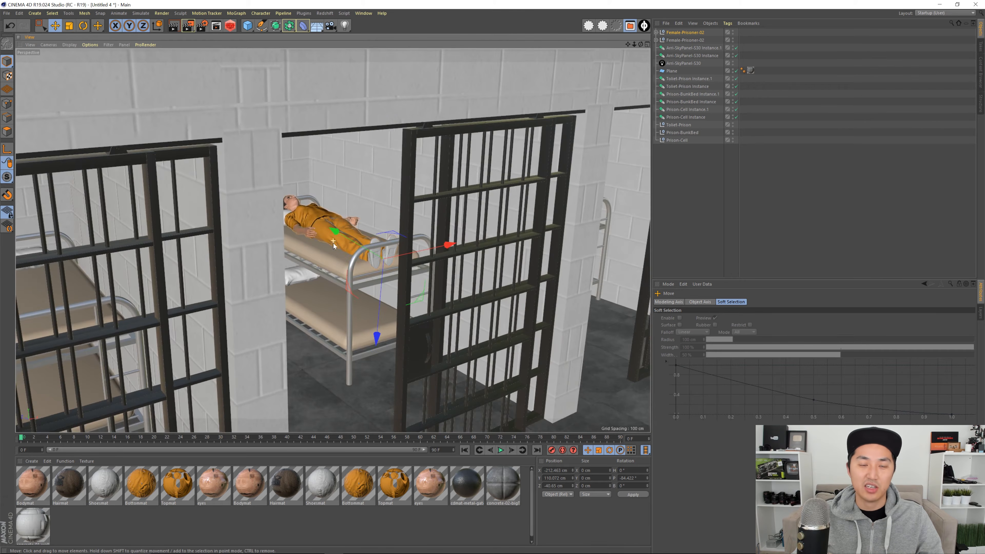
alt+right_drag(334, 243, 310, 230)
alt+drag(310, 228, 324, 222)
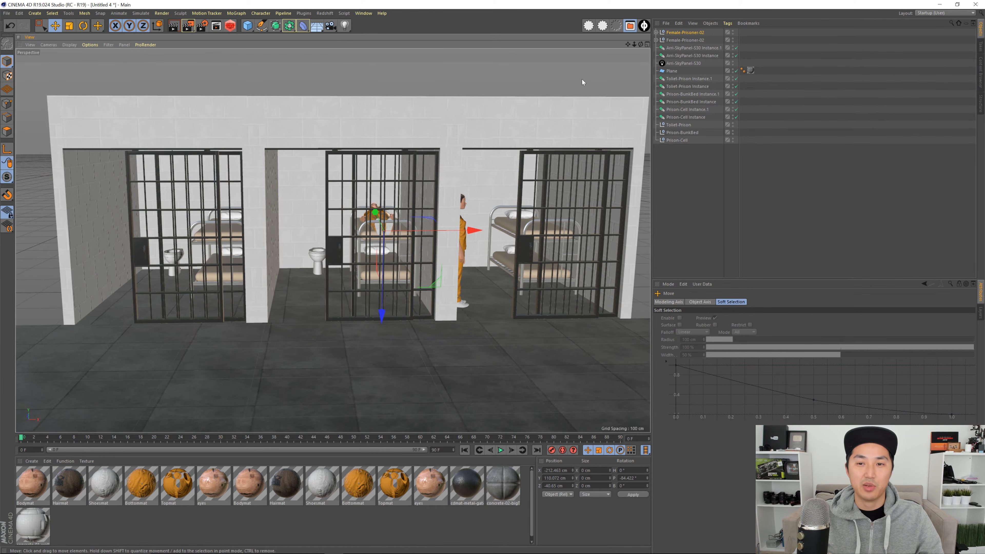
- Load a third Female-Prisoner-02 from the Physical-Characters presets and collapse its hierarchy
click(695, 206)
key(shift+F8)
double_click(338, 120)
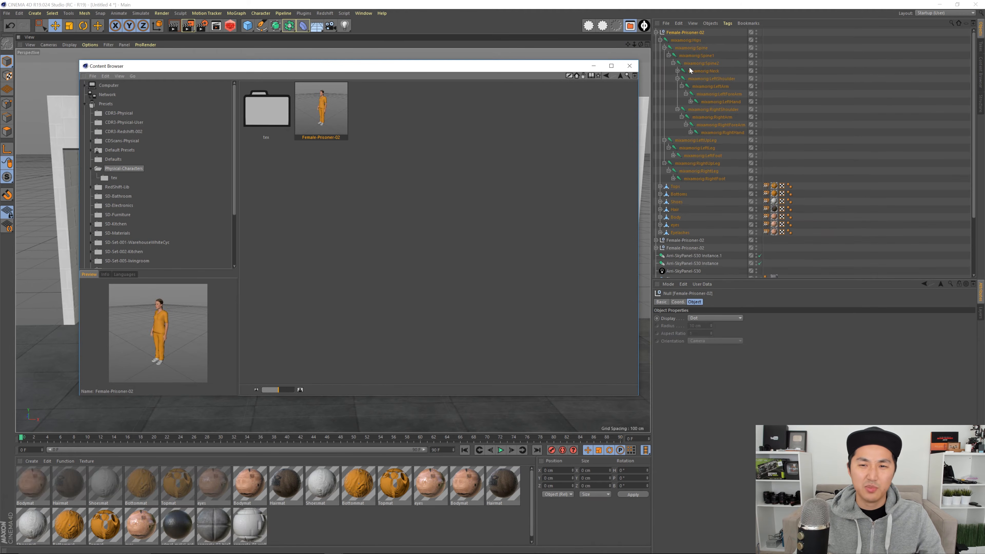
click(630, 65)
click(656, 32)
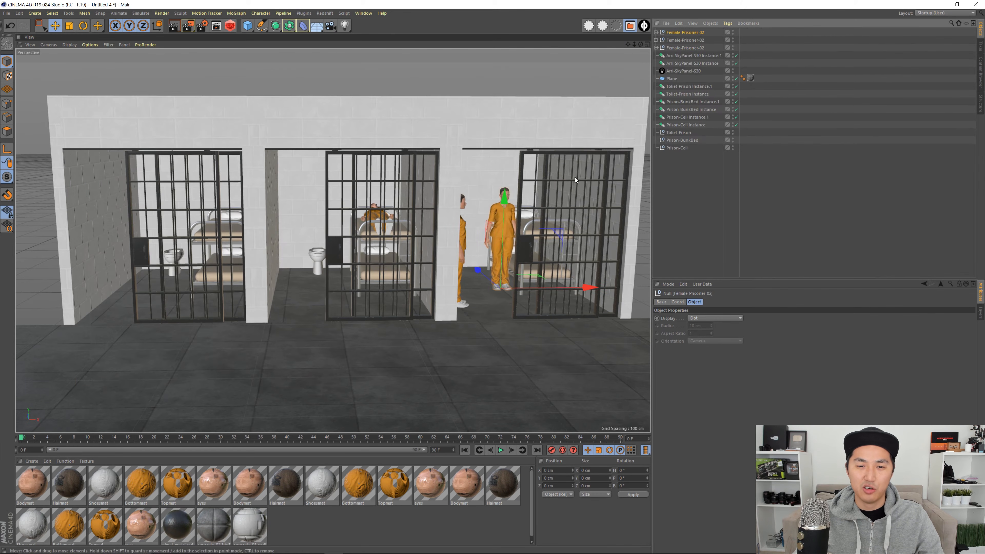
- Move the third prisoner along X into the empty end cell, to about X -608 cm
drag(590, 290, 298, 297)
alt+right_drag(175, 289, 225, 298)
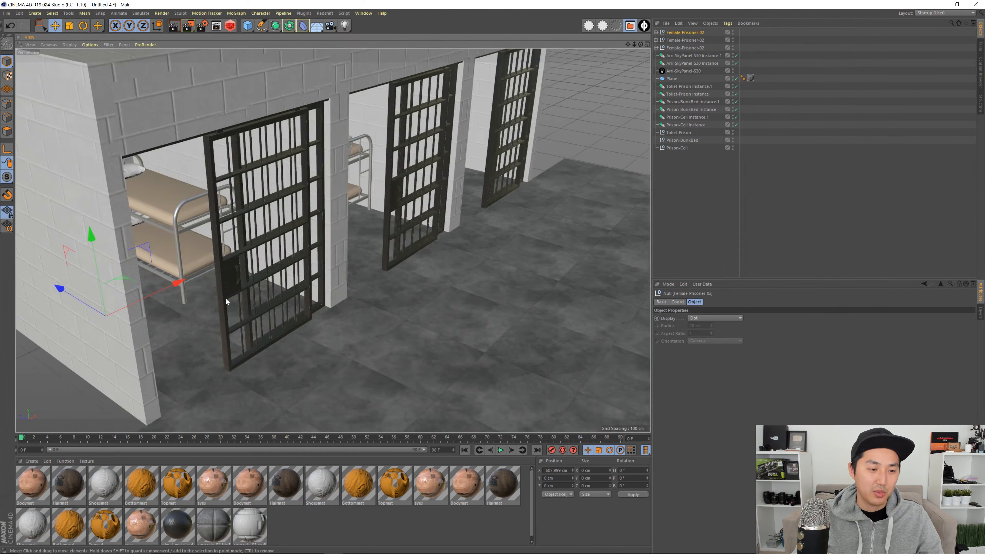
alt+drag(225, 298, 288, 270)
click(698, 194)
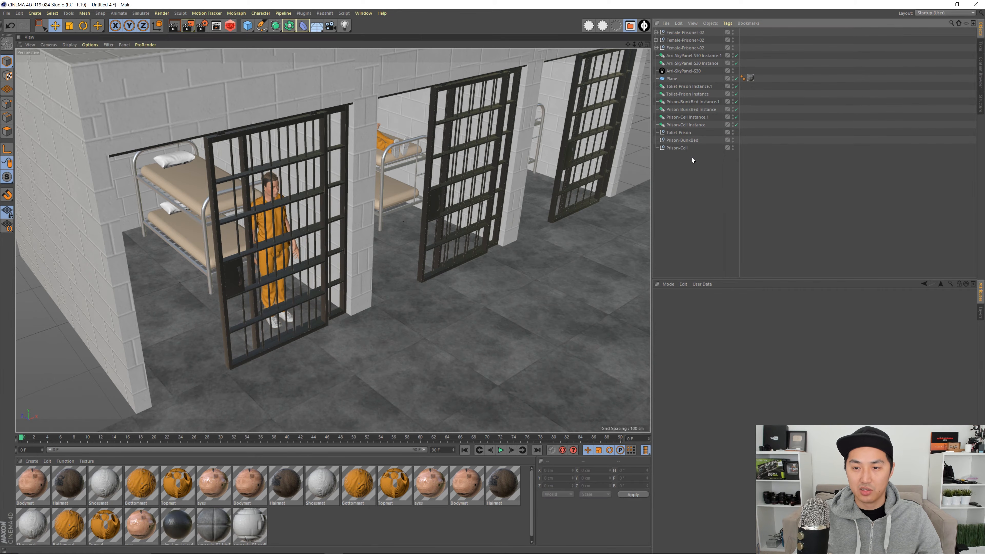
- Slide the gates of all three cells fully shut with the Door Close control of the source Prison-Cell
click(680, 148)
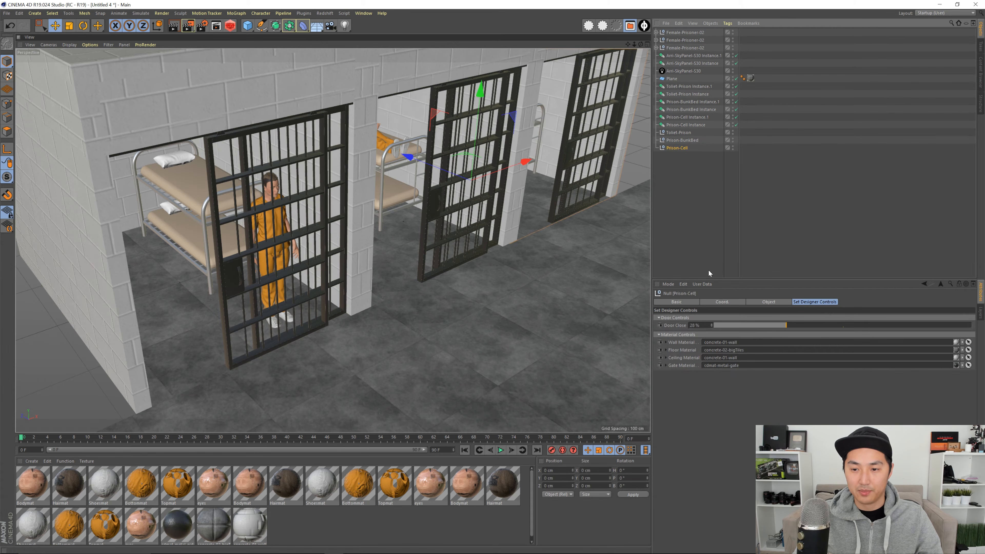
drag(783, 328, 969, 327)
click(799, 265)
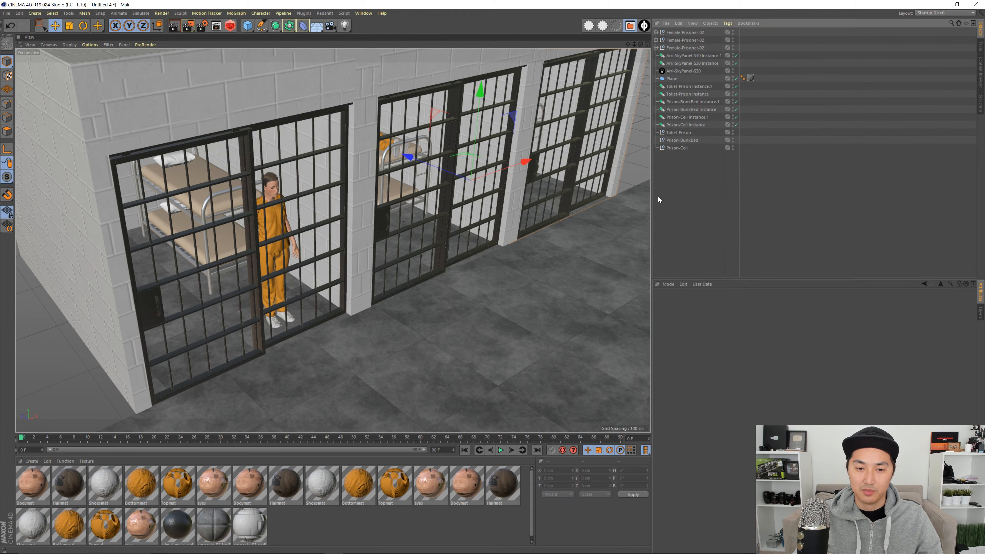
- Start a test render of all three cells, seen head-on, in the Picture Viewer
alt+drag(405, 201, 350, 205)
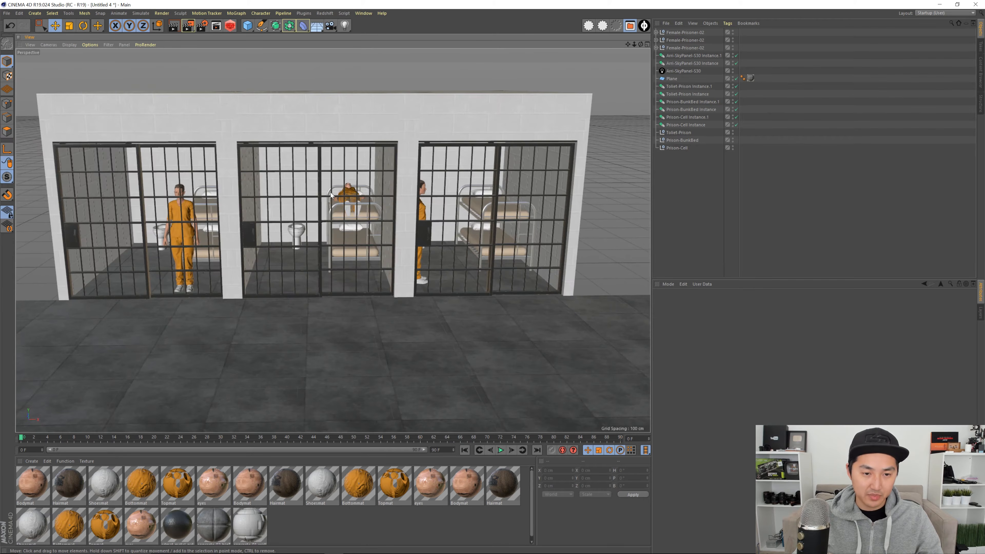
alt+right_drag(350, 203, 369, 203)
alt+drag(368, 203, 363, 185)
alt+middle_drag(362, 184, 364, 204)
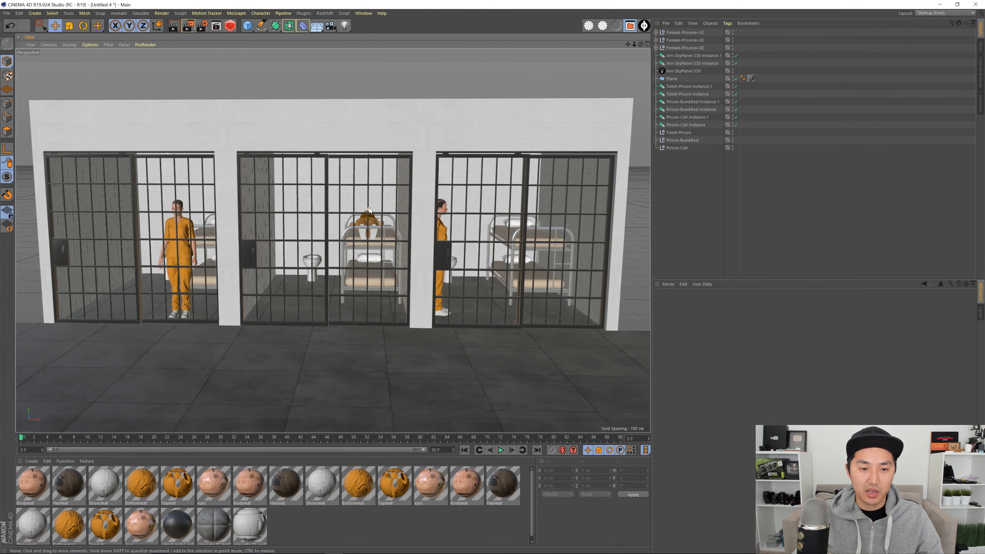
alt+right_drag(364, 205, 368, 204)
alt+drag(368, 204, 370, 215)
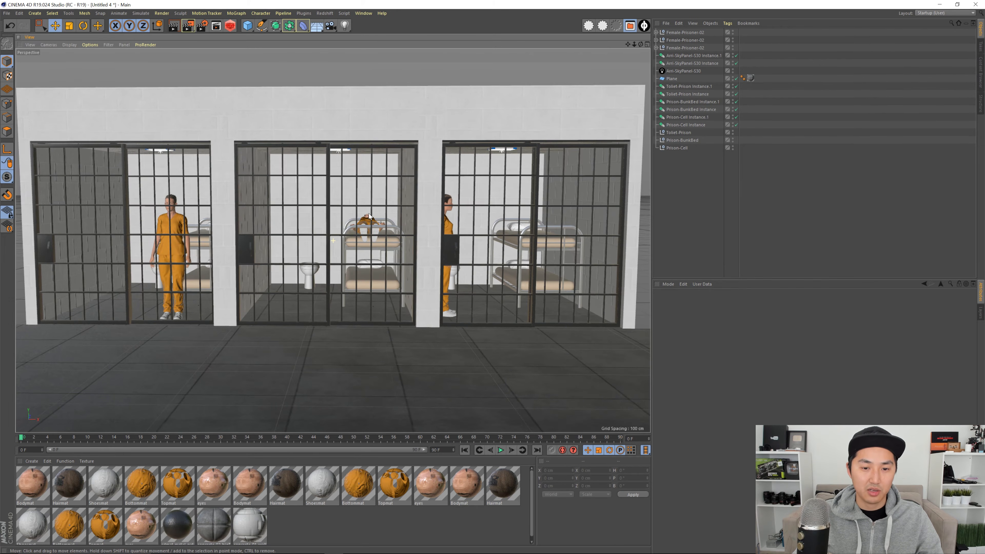
key(shift+r)
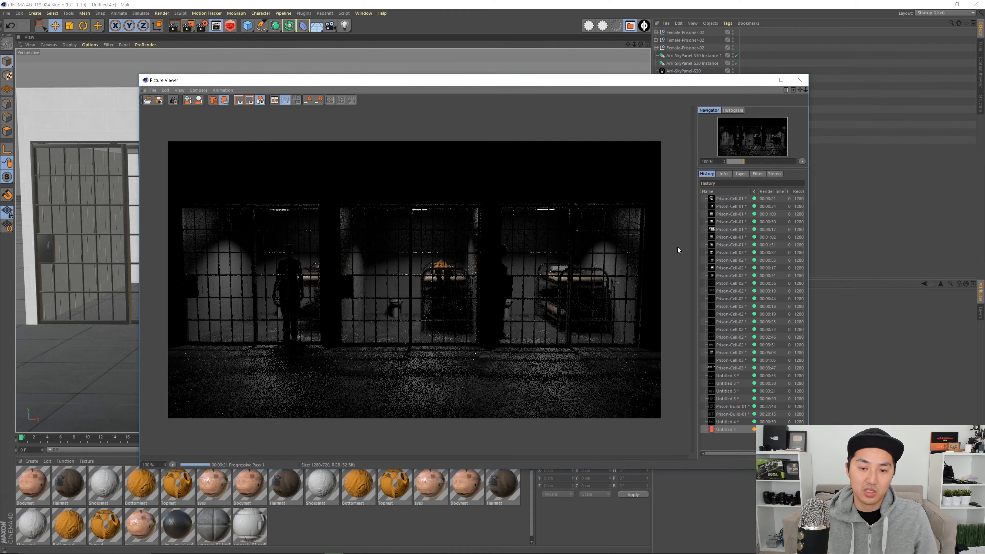
- Stop the test render and close the Picture Viewer
click(173, 99)
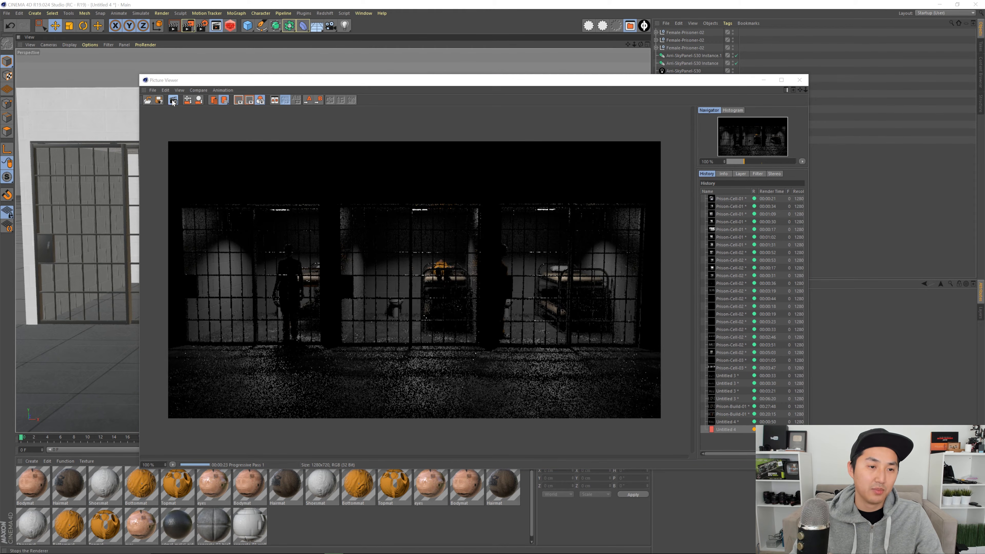
click(500, 311)
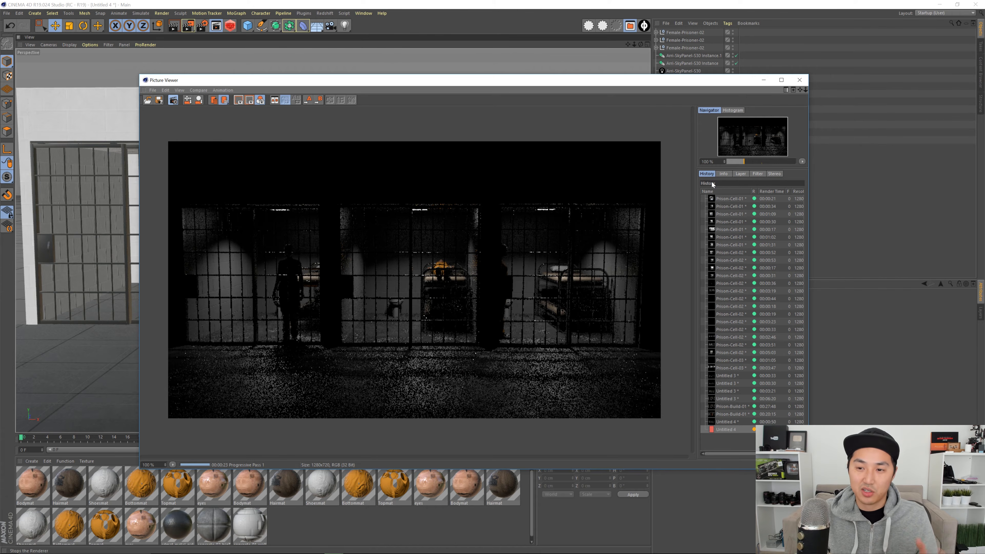
key(alt+F4)
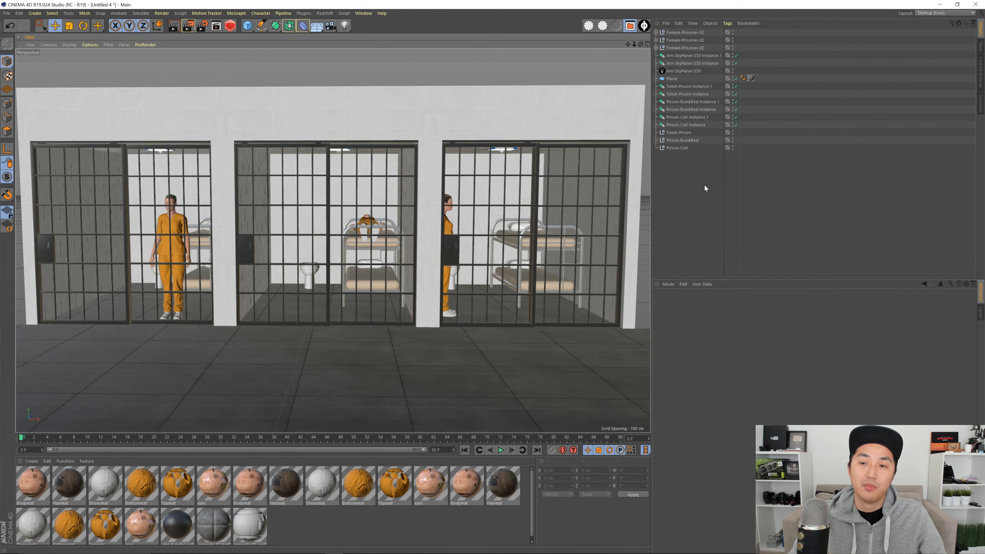
- Examine the closed cells, their ceiling lights, the prisoners and the open surroundings from several angles
scroll(519, 258, down, 3)
alt+drag(404, 248, 434, 244)
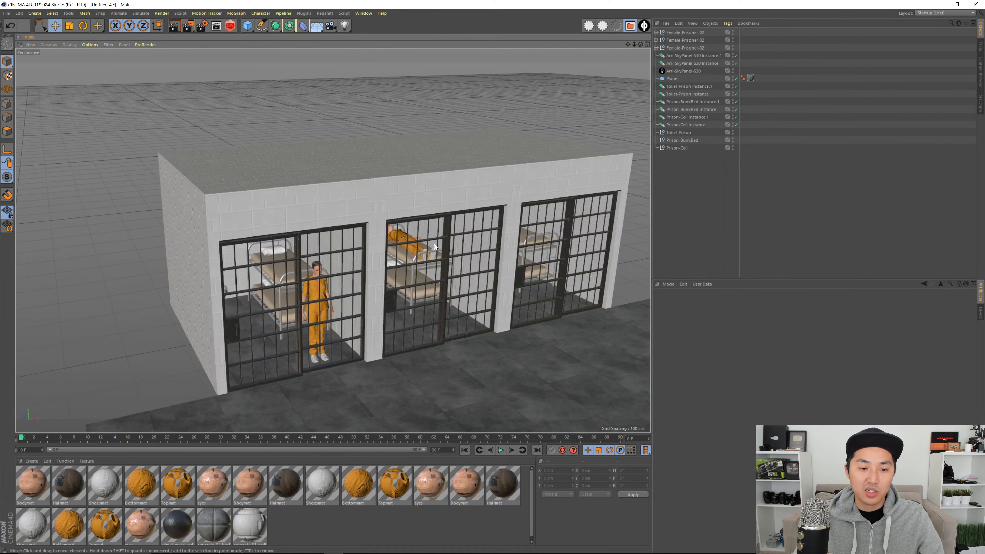
alt+middle_drag(435, 244, 351, 237)
alt+drag(302, 187, 298, 196)
alt+right_drag(298, 196, 310, 196)
alt+drag(310, 195, 306, 196)
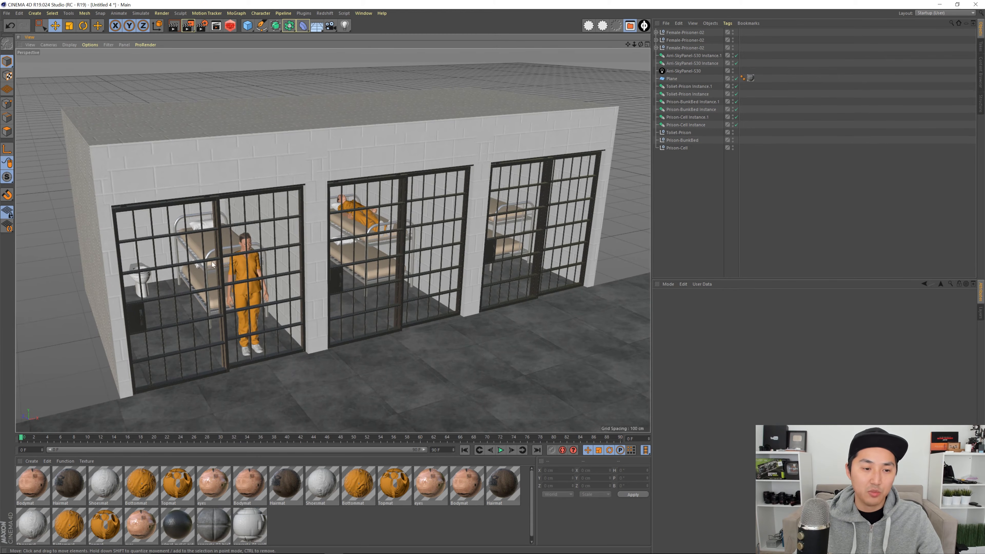
alt+right_drag(381, 259, 327, 255)
alt+drag(327, 255, 240, 192)
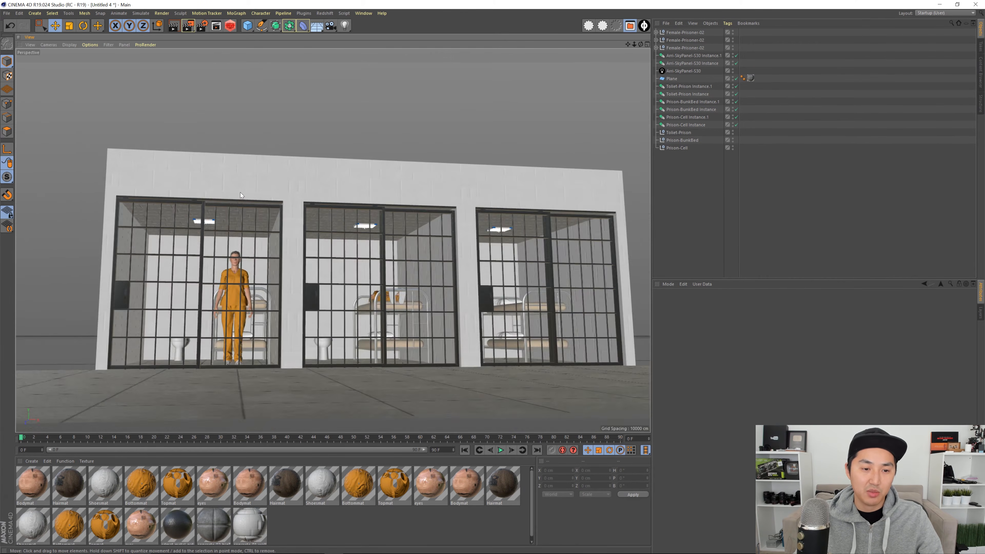
alt+right_drag(240, 193, 256, 193)
alt+right_drag(218, 233, 341, 236)
alt+middle_drag(341, 236, 275, 234)
alt+middle_drag(384, 236, 347, 237)
alt+drag(253, 241, 347, 242)
alt+right_drag(184, 221, 228, 220)
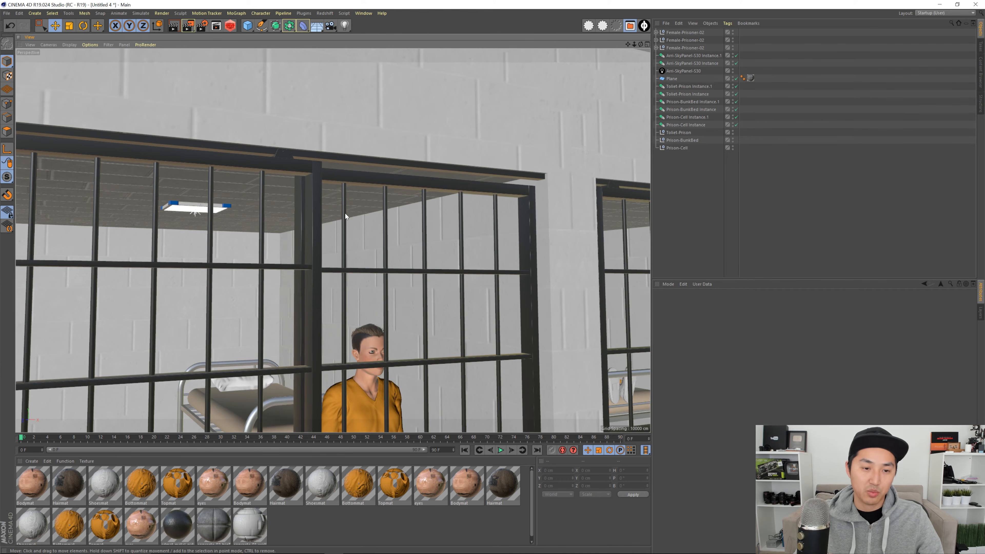
alt+right_drag(345, 213, 237, 224)
alt+middle_drag(485, 256, 278, 250)
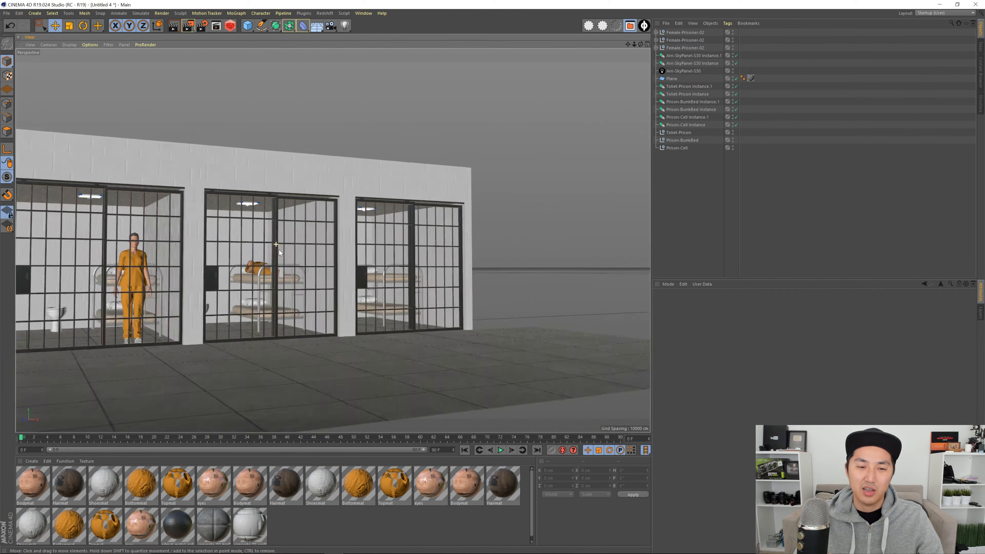
alt+drag(278, 250, 310, 287)
alt+right_drag(310, 288, 280, 287)
alt+middle_drag(280, 287, 349, 234)
alt+drag(350, 234, 338, 234)
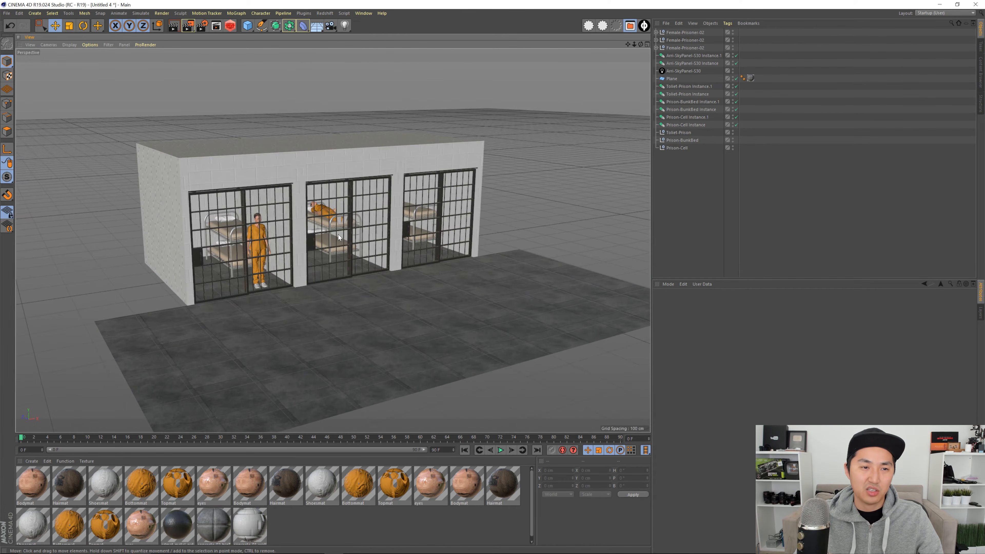
- Add a cube and move it along Z onto the open floor in front of the cells
click(248, 26)
alt+drag(422, 243, 391, 248)
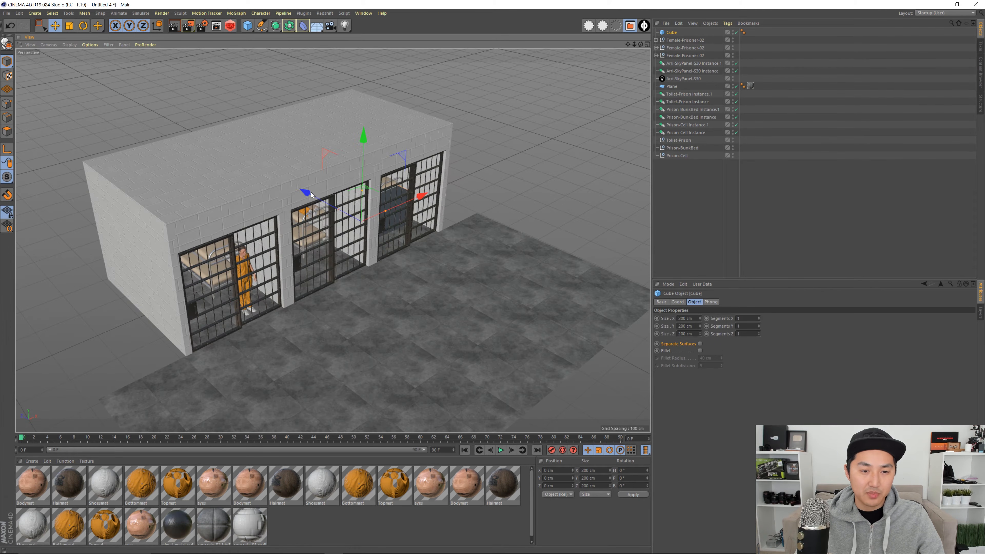
drag(312, 194, 412, 251)
scroll(425, 258, up, 5)
- Size the cube as a wall 6 in thick and 10 ft high, and set its Y position to 5 ft
click(685, 334)
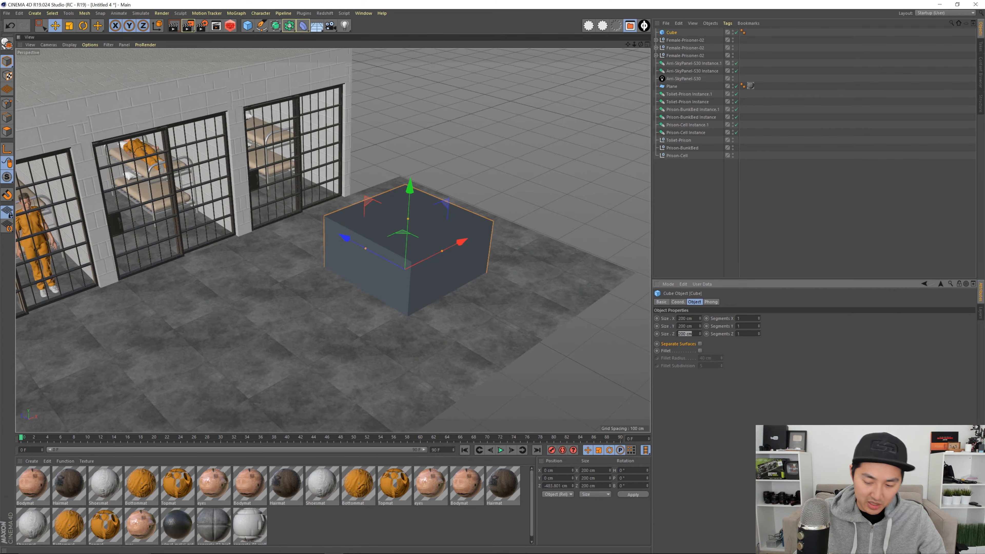
text(6in)
key(Return)
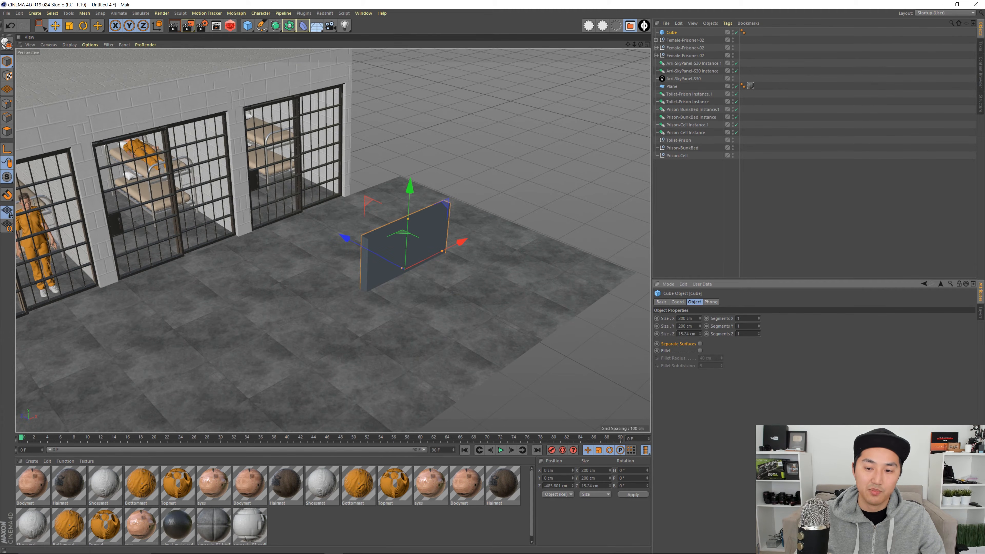
text(10ft)
key(Return)
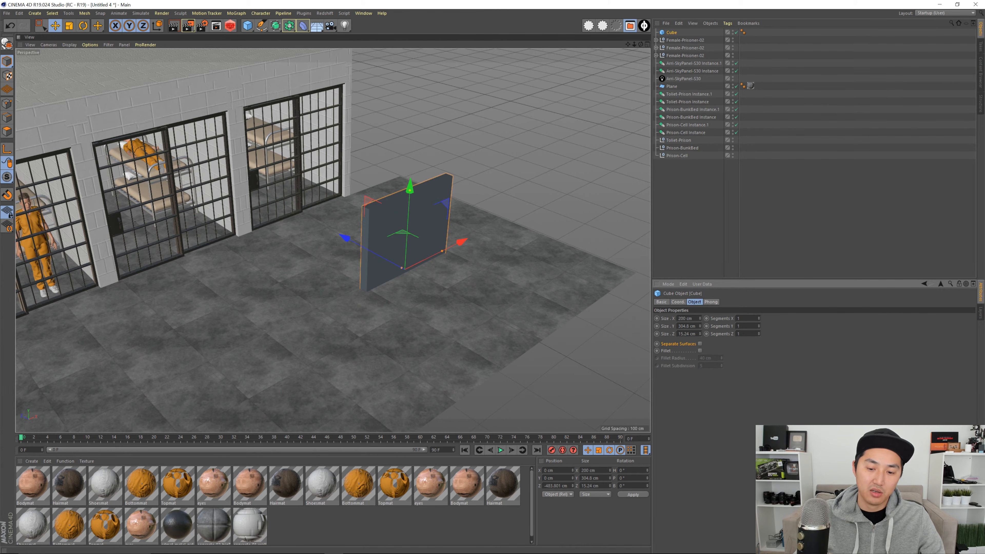
click(556, 478)
text(5ft)
key(Return)
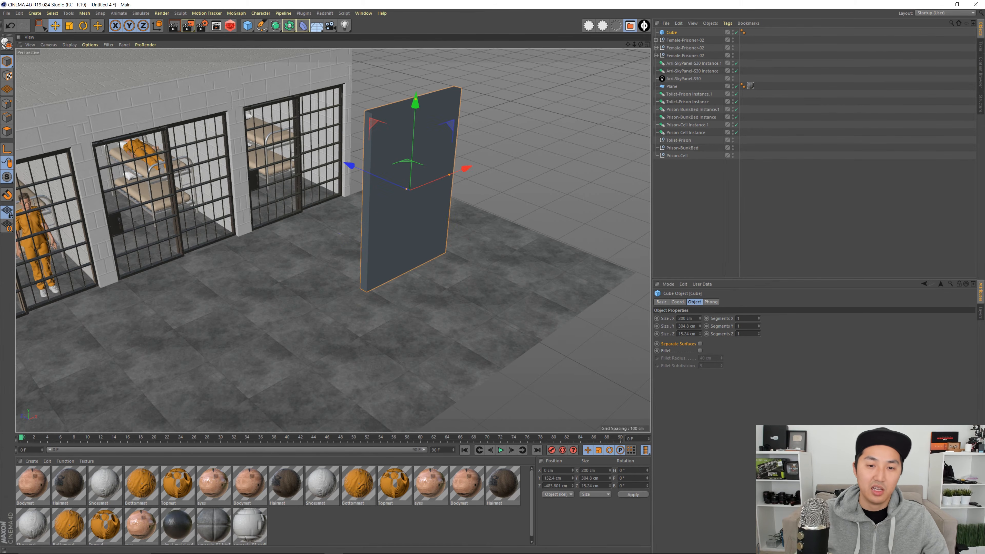
- Move the wall to the floor's outer edge at about Z -743 cm and apply the concrete-01-wall material
alt+drag(386, 220, 417, 261)
drag(476, 227, 415, 253)
alt+drag(287, 271, 408, 266)
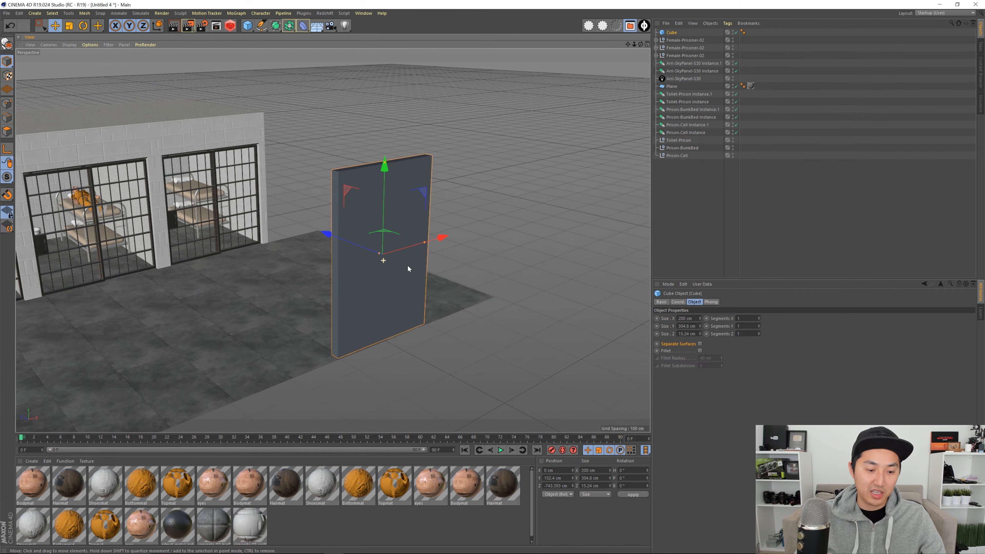
drag(249, 532, 377, 295)
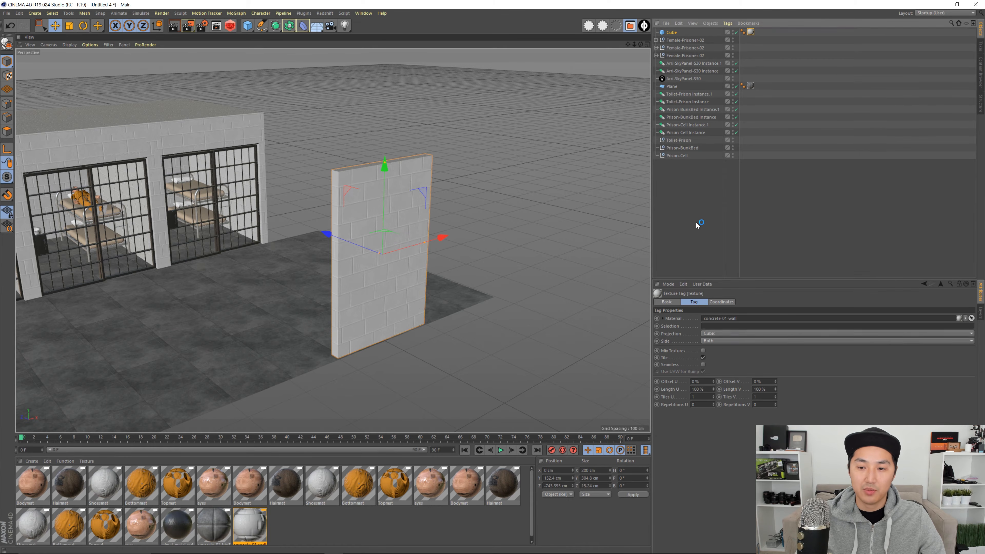
- Stretch the wall along X to about 1190 cm and centre it opposite the cells at about X -301 cm
click(416, 211)
alt+drag(416, 211, 500, 281)
drag(414, 281, 404, 278)
drag(517, 276, 570, 276)
alt+drag(374, 262, 273, 220)
- Make a copy of the outer wall with its heading rotated to 90°
key(r)
key(ctrl+z)
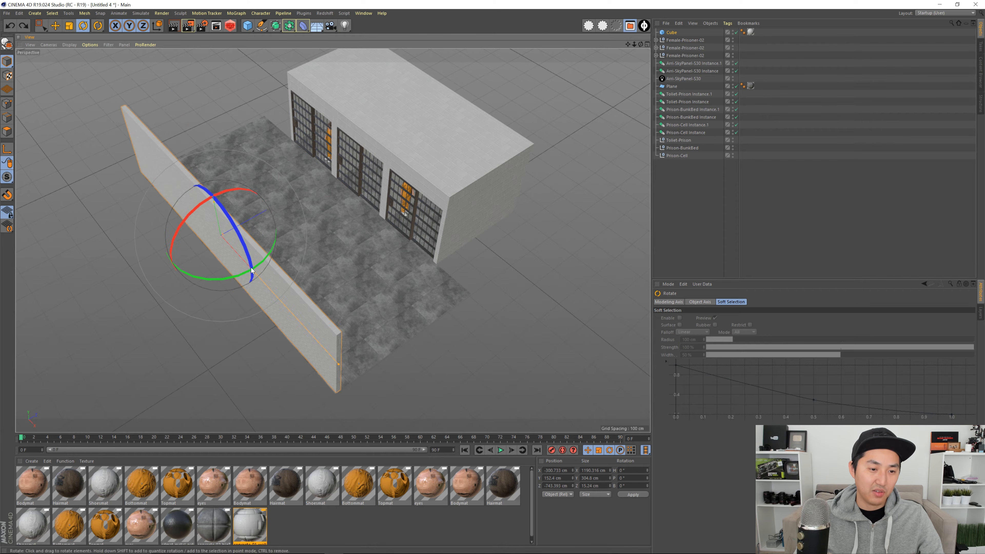
drag(236, 273, 274, 217)
key(ctrl+z)
drag(223, 277, 248, 220)
key(e)
key(ctrl+c)
key(ctrl+v)
- Place the perpendicular wall at one end of the outer wall and slide it alongside the cells to about Z -156 cm
drag(173, 183, 256, 319)
alt+middle_drag(298, 320, 244, 267)
alt+drag(244, 266, 303, 291)
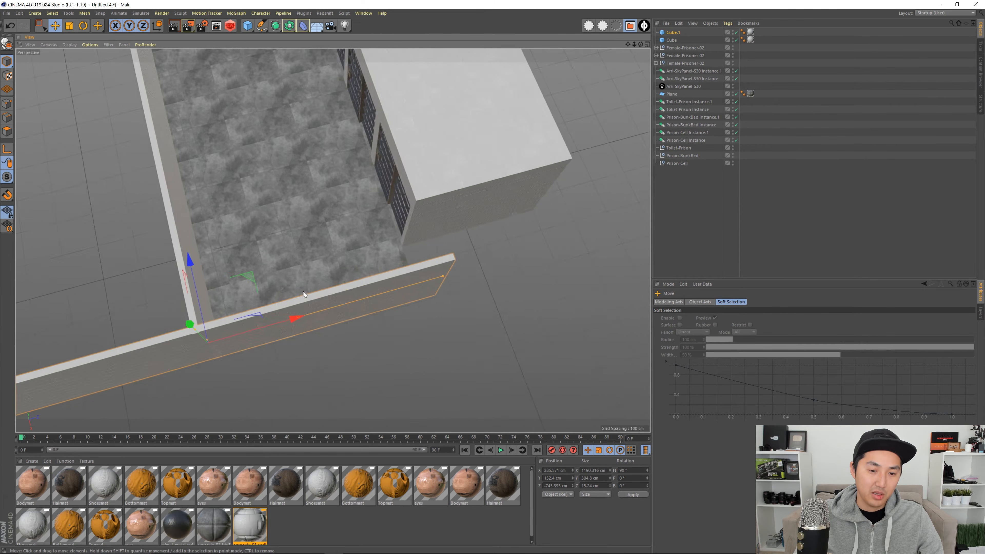
alt+middle_drag(303, 291, 258, 271)
alt+drag(258, 271, 286, 328)
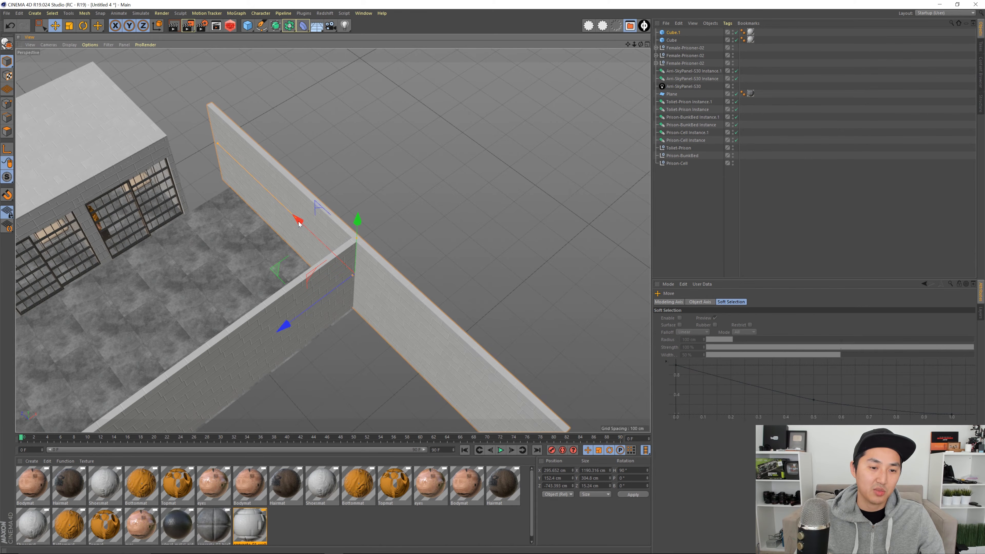
drag(300, 224, 156, 115)
alt+drag(156, 115, 310, 210)
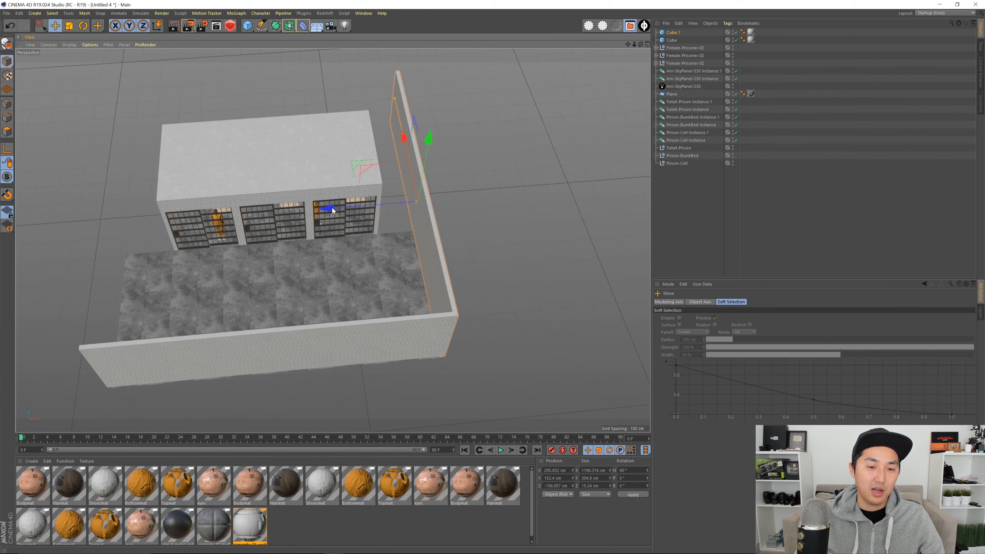
- Duplicate the side wall along X to the opposite end of the outer wall
drag(333, 208, 29, 252)
alt+middle_drag(177, 242, 175, 247)
alt+drag(175, 248, 216, 223)
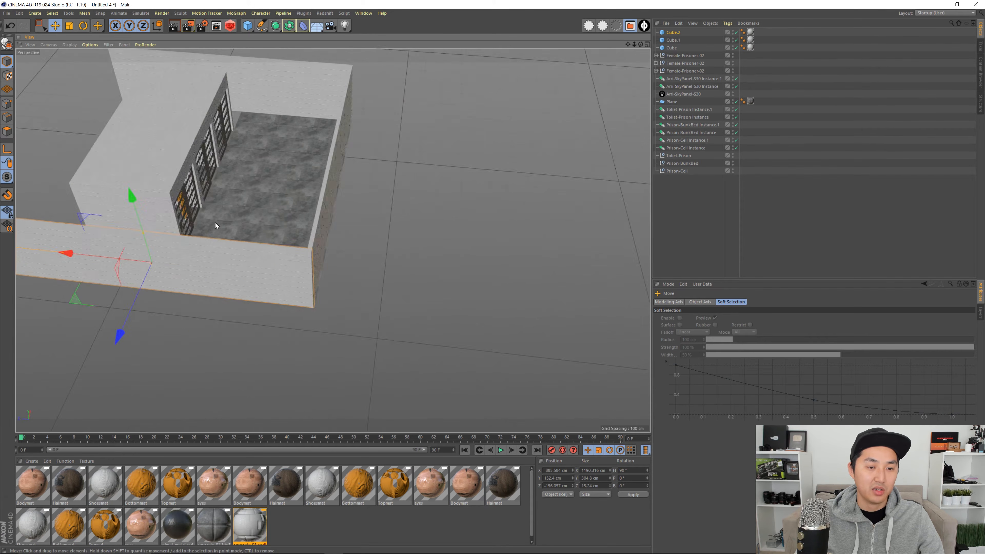
alt+middle_drag(216, 223, 268, 225)
alt+right_drag(268, 226, 351, 235)
alt+drag(280, 232, 247, 187)
alt+middle_drag(247, 187, 327, 216)
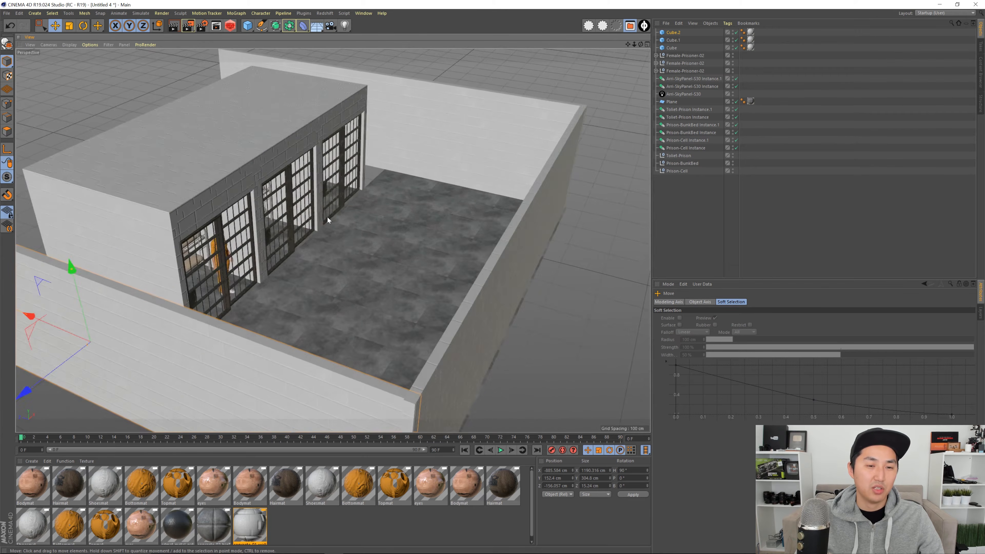
- Duplicate the floor plane along Z to the far side of the cell block
scroll(327, 217, down, 3)
alt+drag(323, 221, 372, 255)
click(396, 192)
alt+right_drag(396, 192, 345, 235)
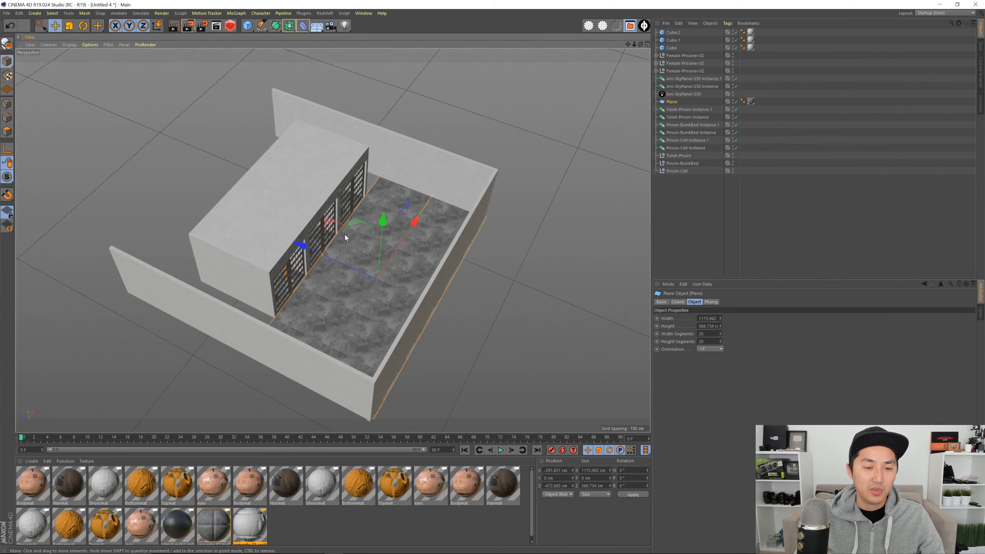
alt+drag(344, 235, 354, 274)
alt+middle_drag(354, 274, 382, 271)
alt+drag(382, 271, 399, 281)
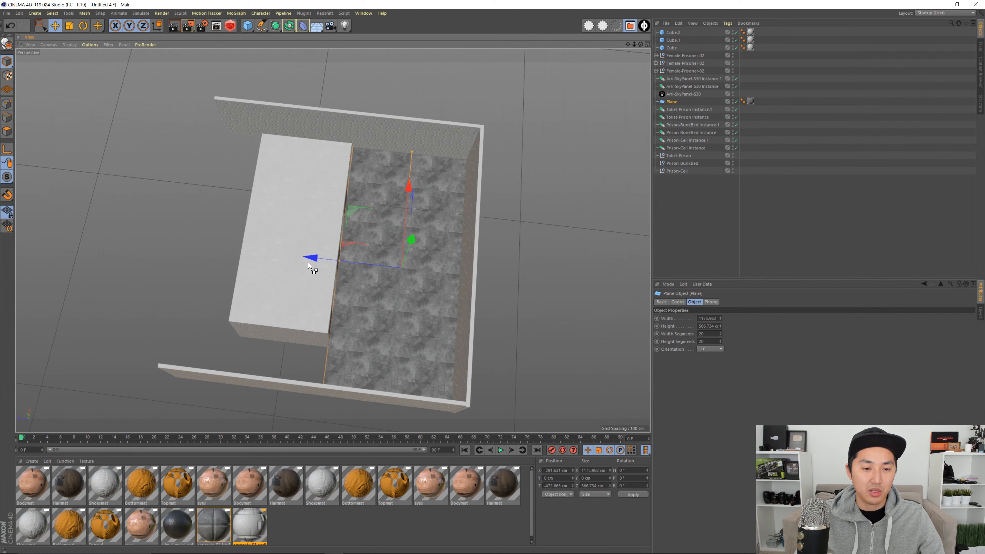
ctrl+drag(310, 258, 89, 260)
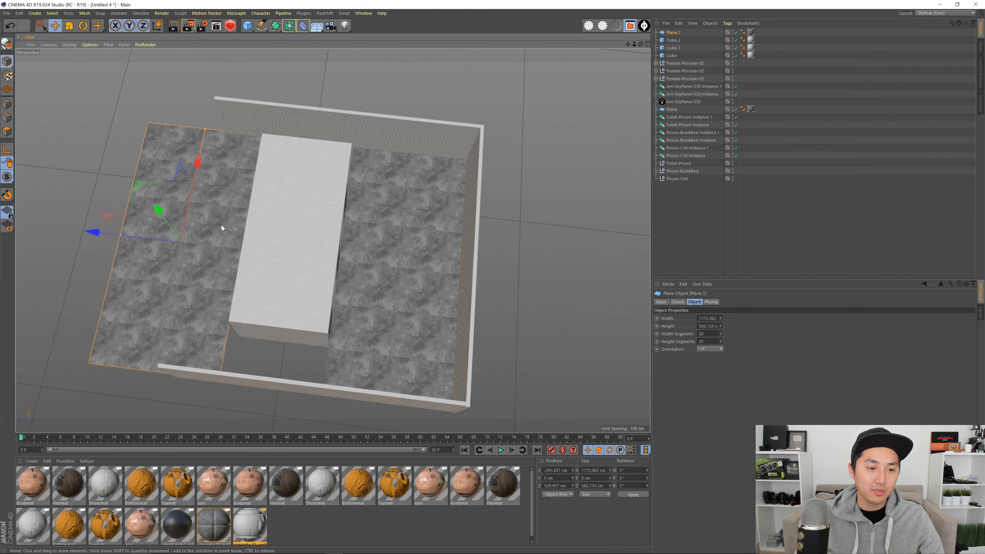
- Narrow the copied floor plane to about 185 cm wide and slide it along X toward one side wall
alt+drag(221, 225, 124, 234)
alt+middle_drag(123, 234, 229, 234)
alt+right_drag(229, 234, 338, 223)
alt+drag(338, 223, 372, 209)
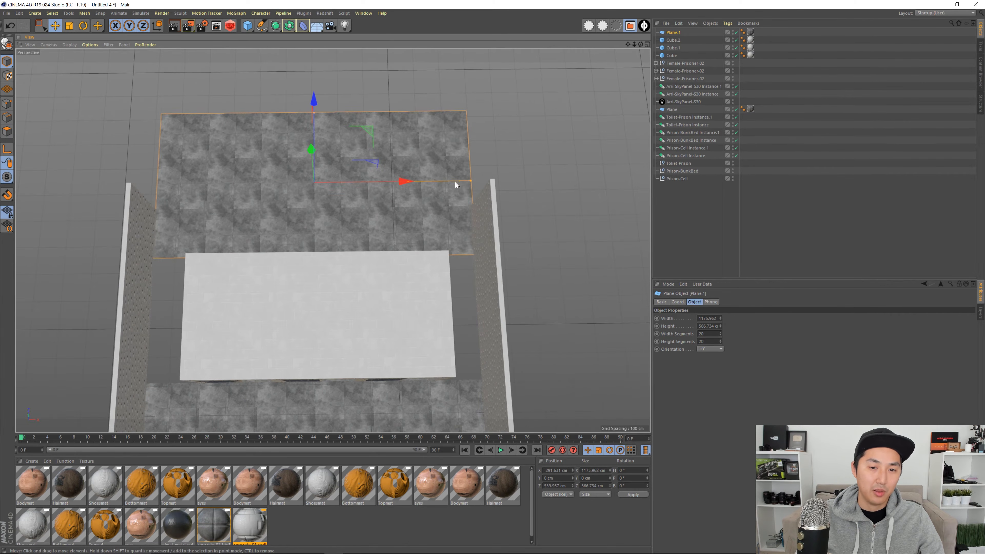
drag(470, 180, 339, 187)
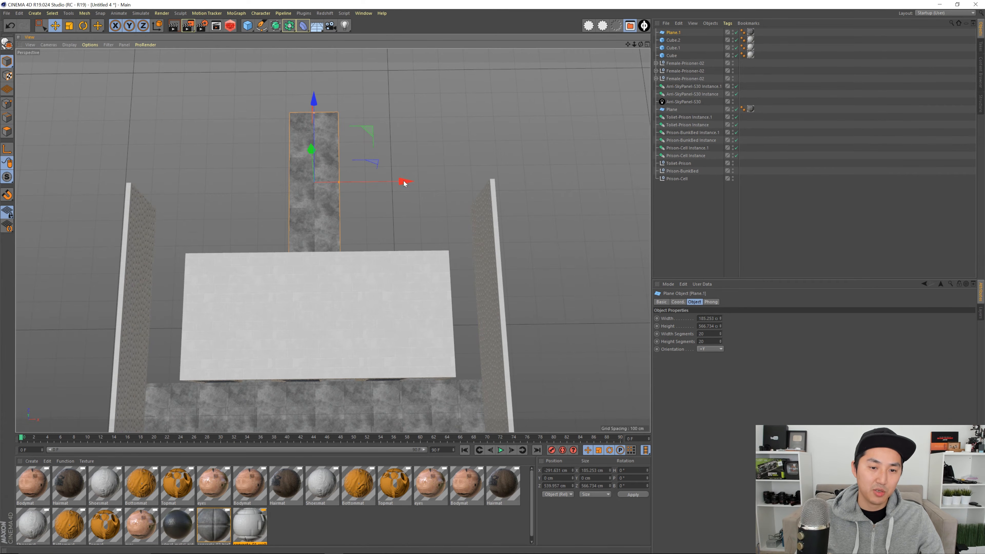
drag(404, 183, 272, 196)
- Fit the narrow floor strip between the side wall and the cell block at about 194 by 540 cm
alt+drag(196, 194, 198, 241)
alt+drag(266, 237, 307, 220)
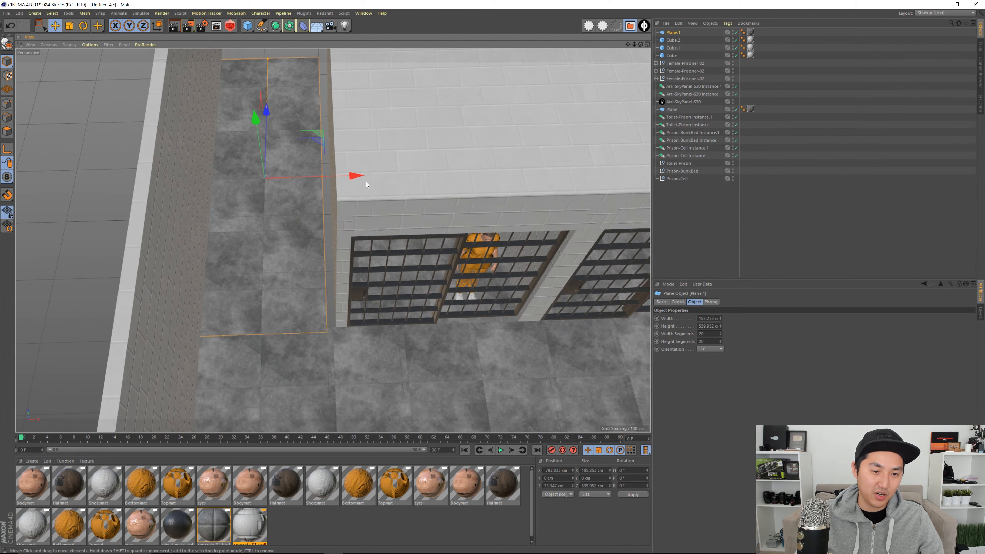
mouse_move(354, 175)
mouse_down()
mouse_move(361, 178)
mouse_move(353, 177)
mouse_up()
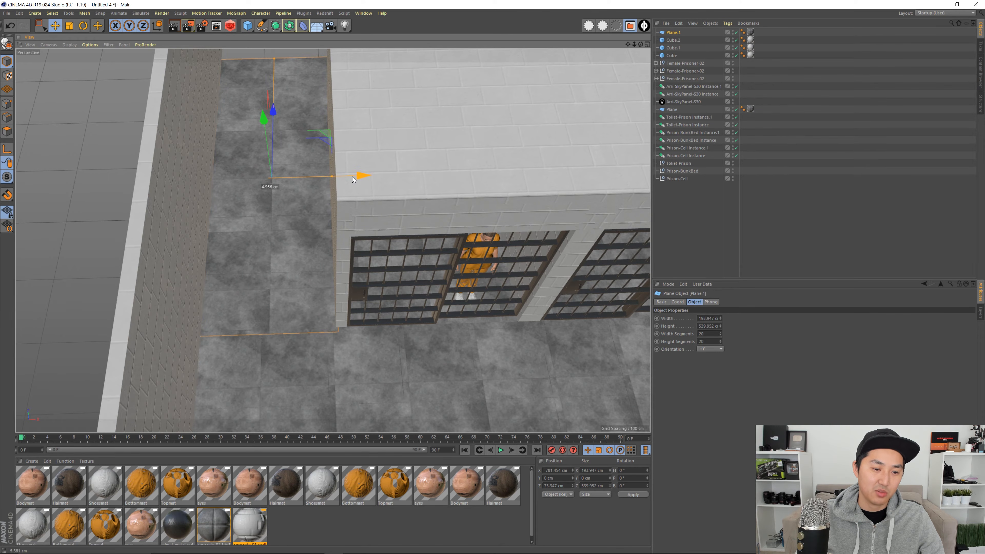
scroll(356, 182, down, 2)
alt+middle_drag(463, 185, 231, 201)
scroll(342, 202, down, 3)
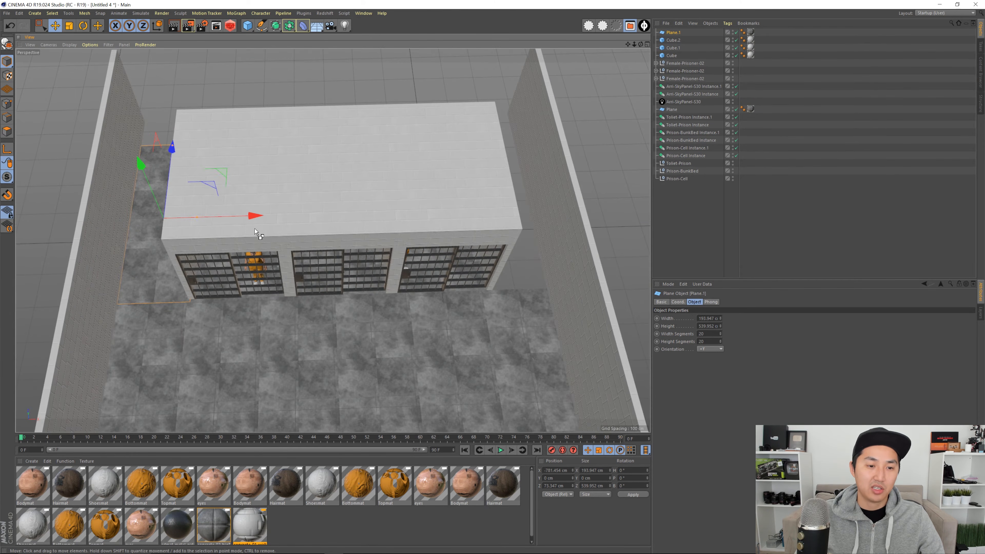
- Duplicate the floor strip along X to the opposite side of the cells and copy the large floor plane behind them at about Z 487 cm
ctrl+drag(257, 225, 596, 227)
alt+drag(442, 192, 486, 242)
click(486, 241)
alt+drag(415, 235, 97, 272)
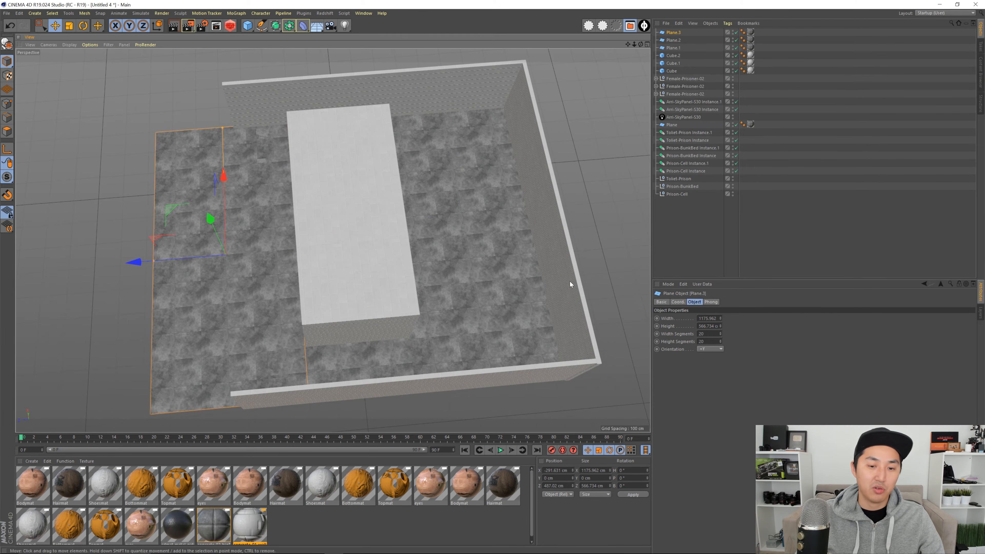
click(617, 282)
- Examine the enclosed cell block, its floor and surrounding walls from several angles
alt+middle_drag(384, 255, 316, 255)
alt+drag(316, 255, 159, 203)
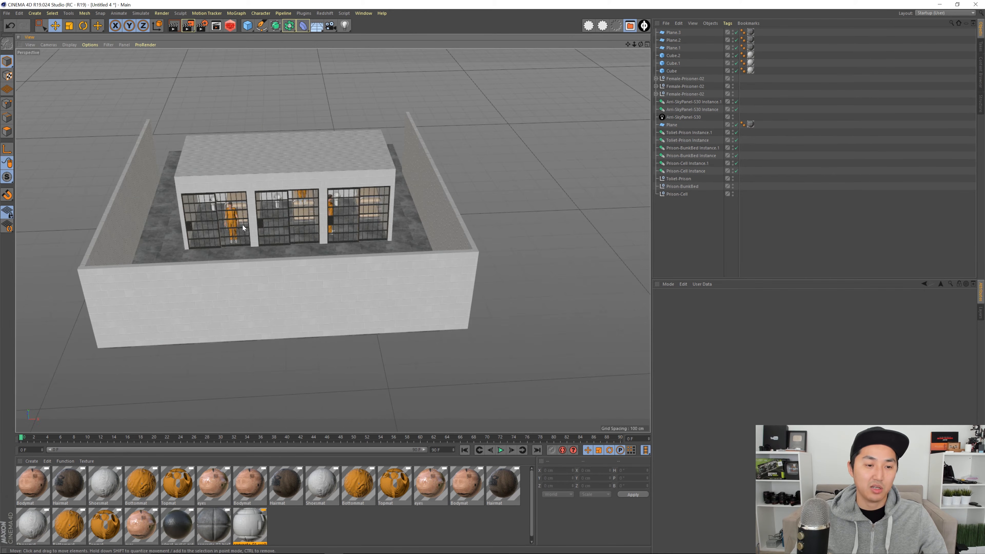
alt+drag(242, 228, 285, 255)
alt+right_drag(286, 255, 315, 260)
alt+middle_drag(314, 261, 277, 255)
alt+drag(276, 255, 294, 226)
alt+right_drag(295, 225, 225, 228)
alt+drag(224, 228, 270, 267)
alt+right_drag(270, 267, 337, 275)
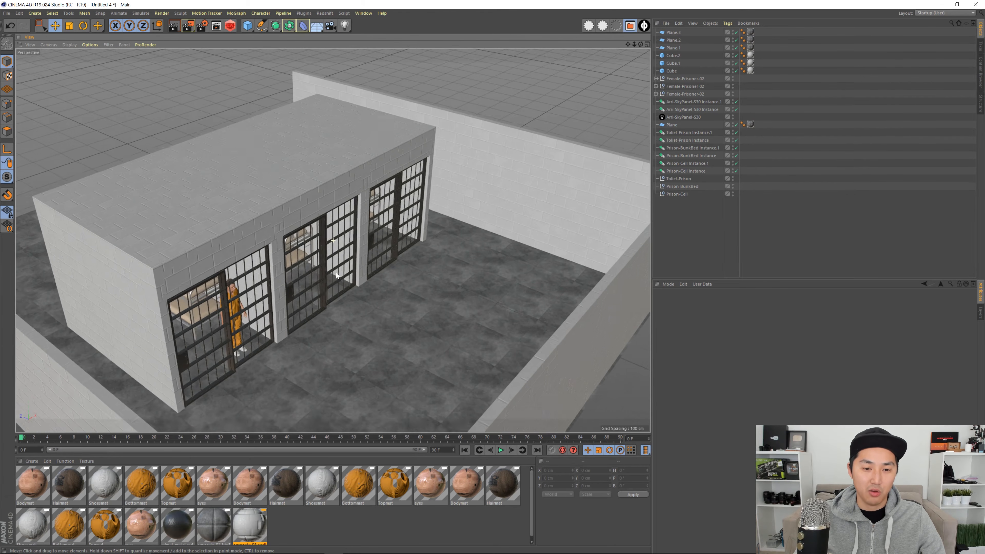
mouse_move(331, 255)
alt+mouse_down()
mouse_move(299, 244)
mouse_move(315, 252)
alt+mouse_up()
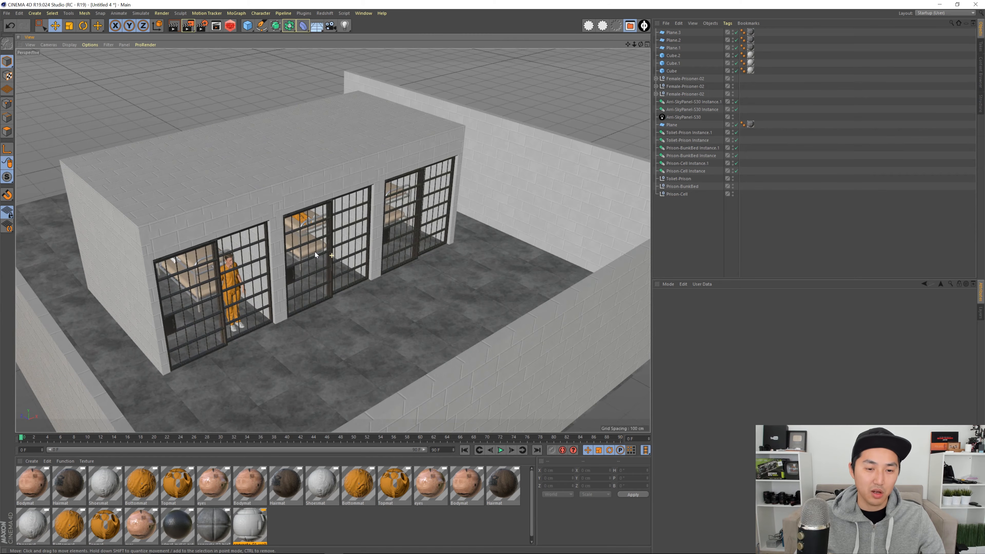
alt+drag(243, 185, 289, 224)
- Add a cube above the cell block at about Y 345 cm and flatten it to about 30 cm thick
click(247, 26)
alt+drag(353, 207, 382, 56)
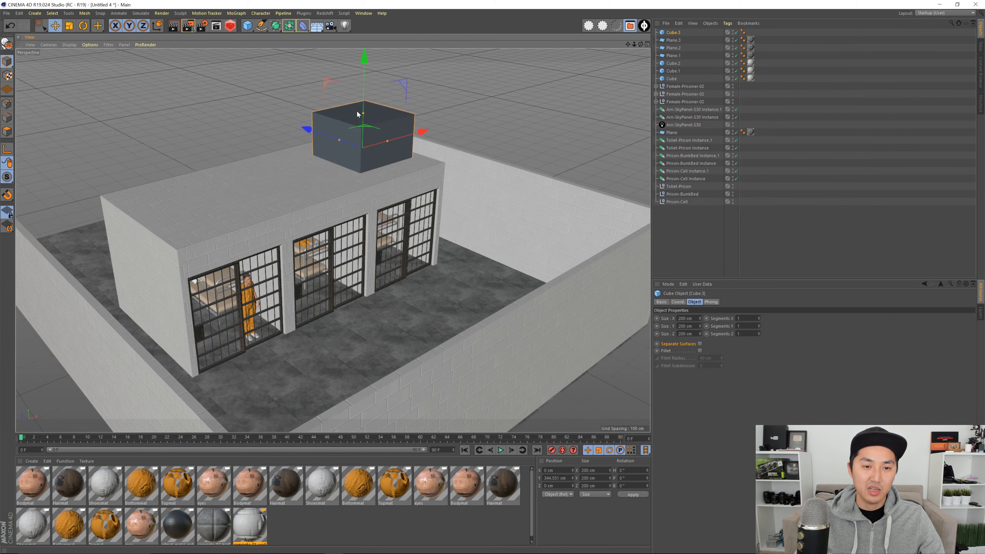
drag(357, 111, 366, 144)
alt+middle_drag(372, 146, 371, 152)
- Stretch the flat slab to about 814 by 627 cm so it covers the cells and overhangs their front
alt+drag(370, 151, 416, 165)
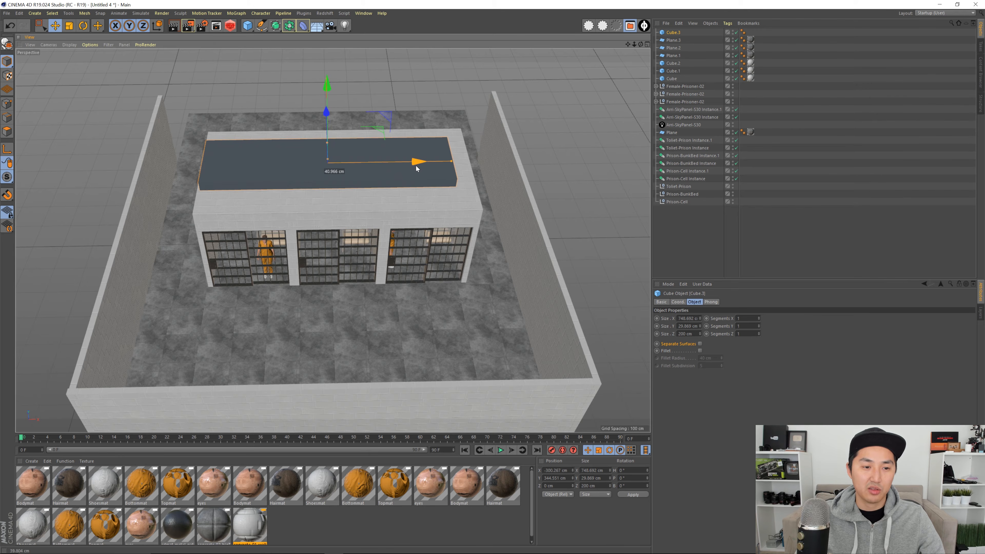
alt+drag(329, 148, 342, 199)
alt+right_drag(342, 199, 300, 192)
alt+drag(299, 192, 362, 208)
drag(421, 204, 360, 213)
- Disable the outer wall facing the front of the cells
alt+drag(333, 241, 471, 322)
click(471, 322)
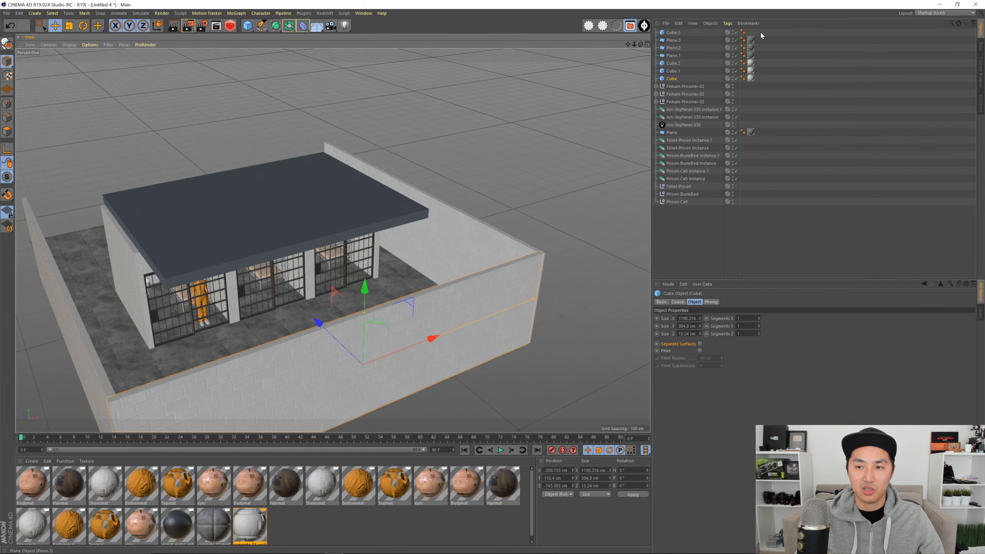
click(736, 79)
- Lower the slab onto the cell block to about Y 334 cm and shift it to about X -275 cm
scroll(290, 236, up, 3)
alt+drag(233, 248, 252, 231)
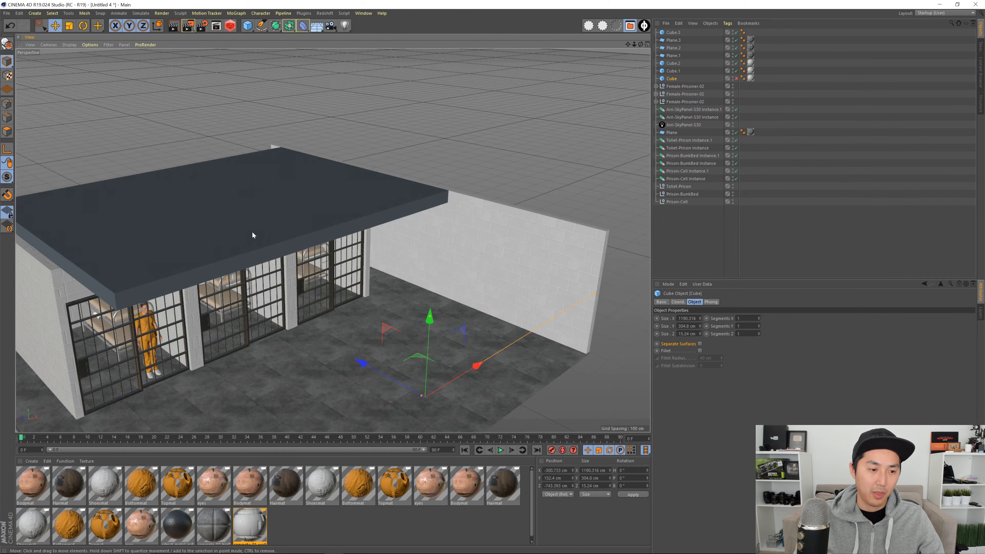
click(252, 231)
alt+middle_drag(252, 231, 303, 240)
alt+drag(303, 240, 391, 196)
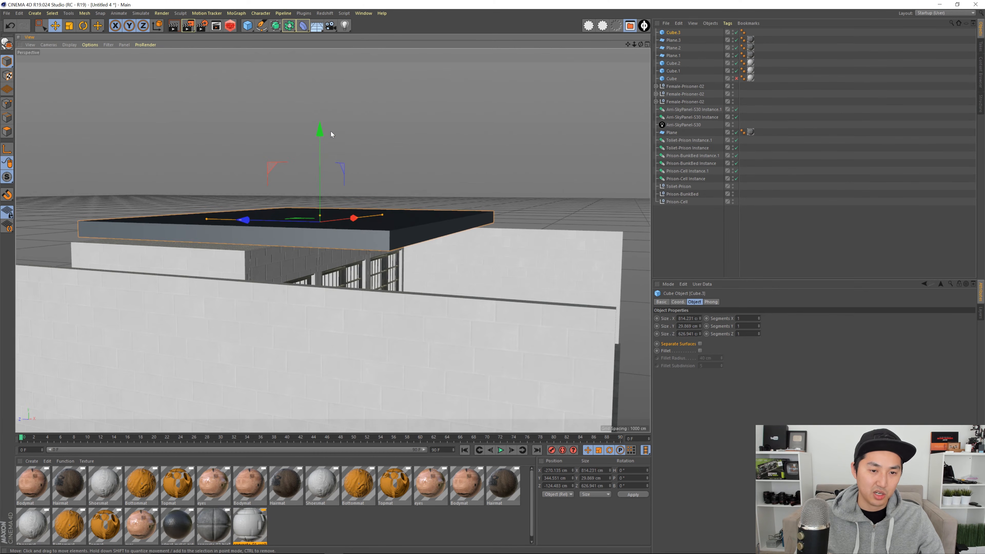
drag(319, 130, 320, 135)
alt+drag(320, 136, 289, 189)
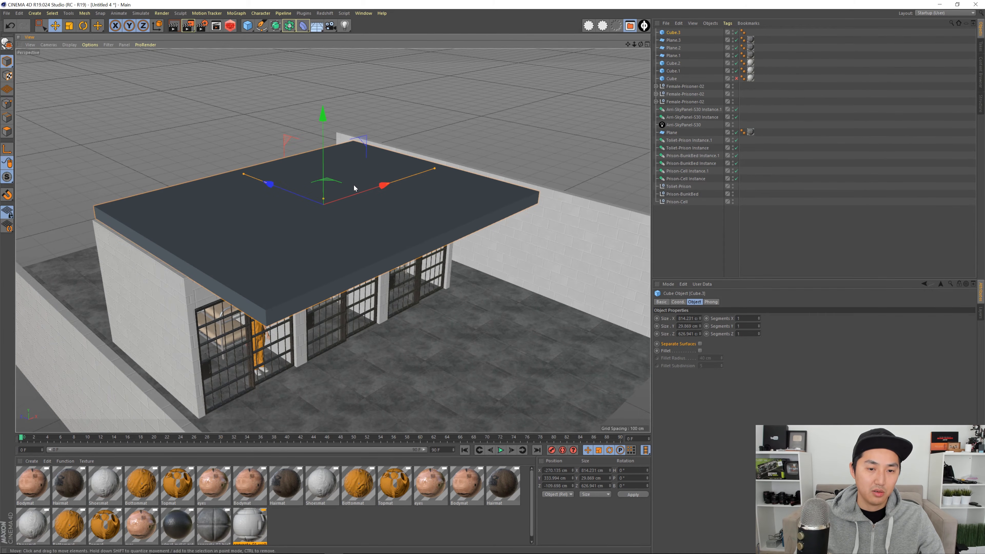
drag(382, 186, 379, 187)
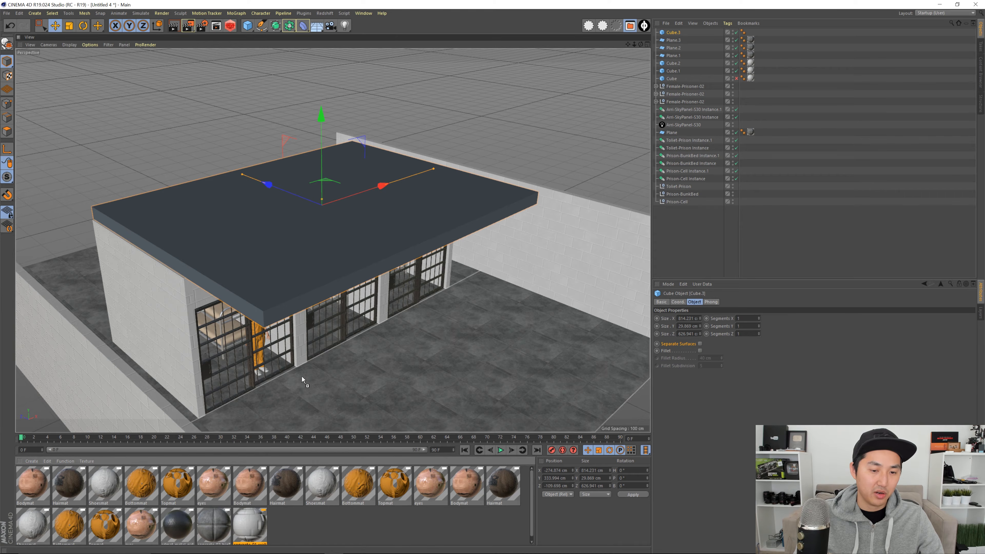
- Apply the concrete-01-wall material to the slab and change its texture projection to match the block size on the walls
drag(301, 376, 319, 272)
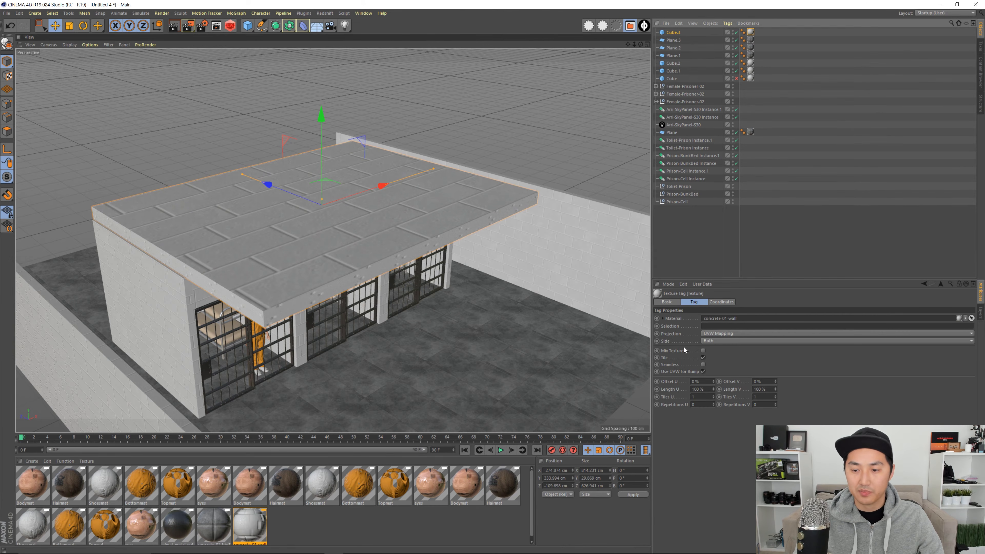
click(722, 333)
click(719, 362)
click(691, 245)
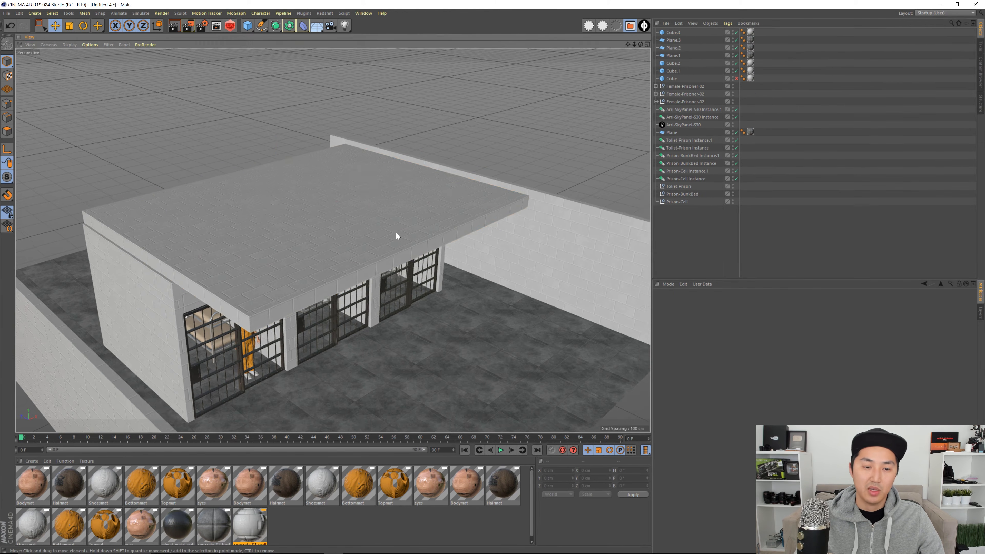
- Duplicate the cell, bunk bed and toilet instances onto the slab to form three second-floor cells at about Y 349 cm
alt+drag(396, 235, 357, 222)
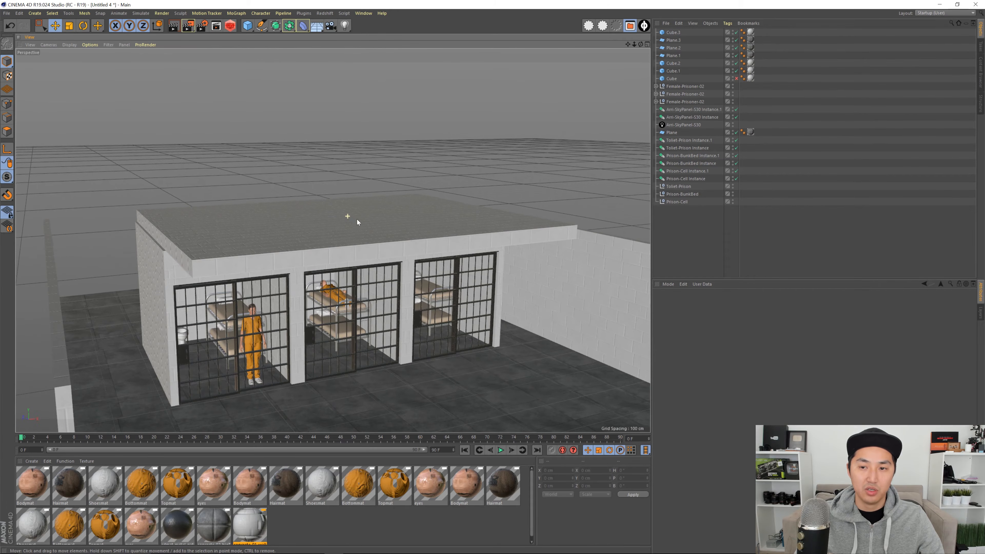
click(696, 140)
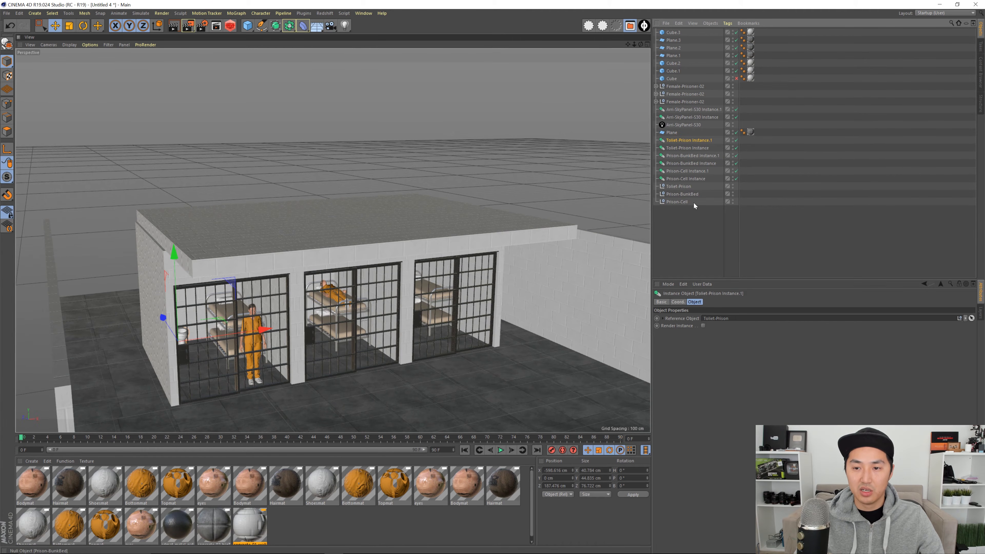
ctrl+click(695, 157)
ctrl+click(693, 172)
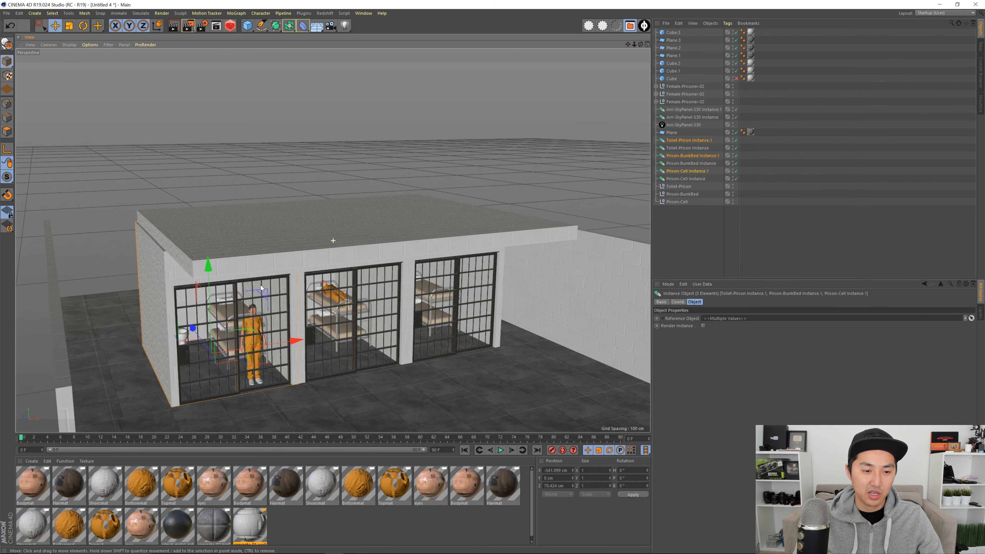
alt+drag(261, 285, 206, 190)
key(ctrl+z)
ctrl+drag(209, 270, 226, 124)
alt+drag(328, 184, 497, 193)
alt+drag(396, 170, 353, 218)
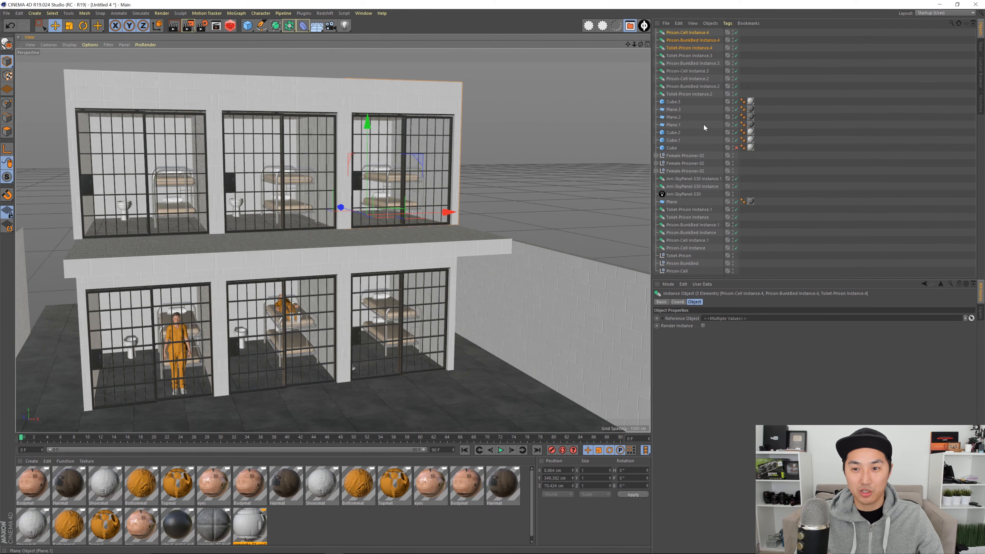
- Duplicate the two SkyPanel light instances upward into the first two second-floor cells at about Y 628 cm
click(690, 179)
ctrl+click(698, 187)
alt+middle_drag(338, 195, 352, 216)
ctrl+drag(219, 175, 254, 150)
alt+right_drag(254, 151, 287, 167)
alt+drag(287, 167, 282, 155)
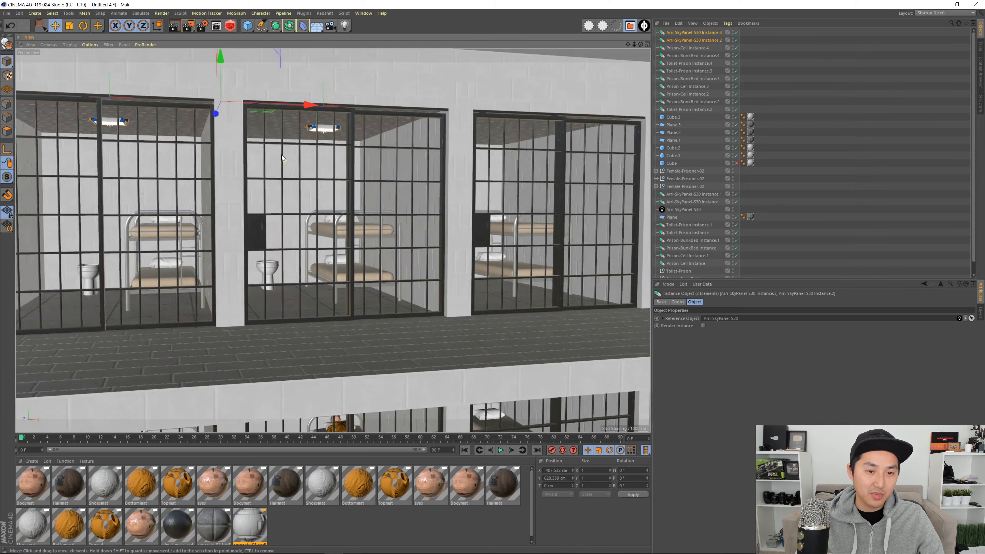
- Raise the two copied SkyPanel lights slightly to about Y 630 cm
alt+right_drag(282, 155, 285, 124)
alt+middle_drag(286, 124, 286, 169)
alt+drag(265, 145, 260, 116)
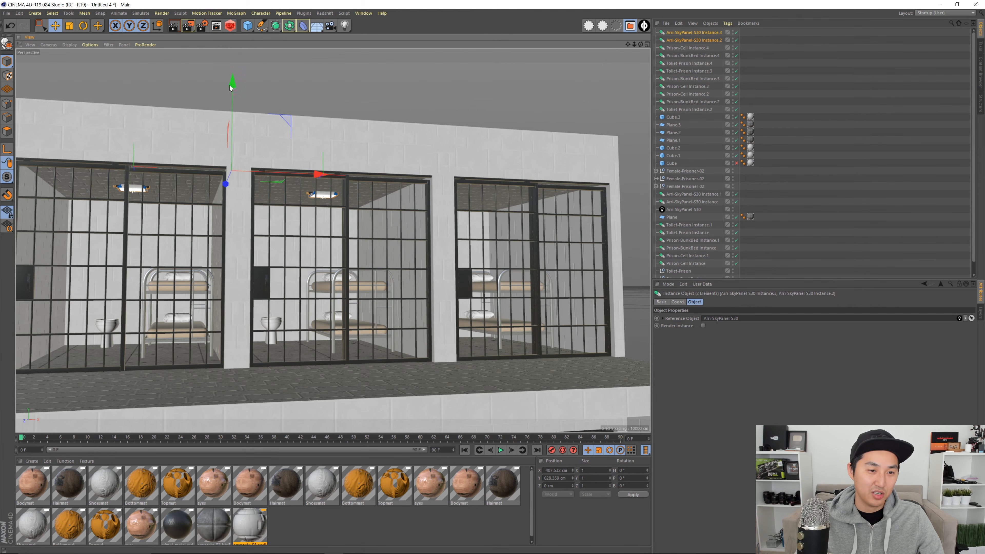
drag(231, 84, 230, 82)
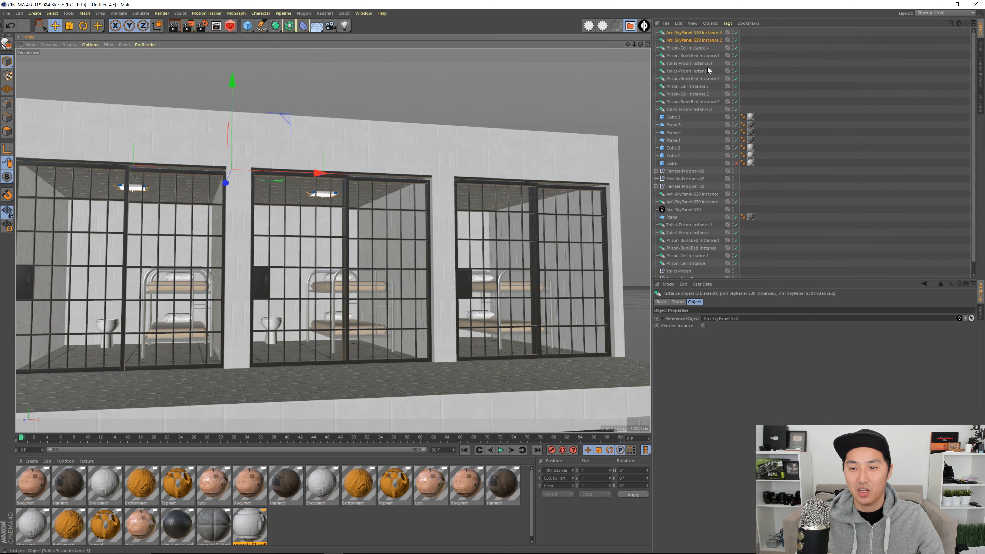
- Duplicate one upper SkyPanel light into the third second-floor cell and position it at about X 3.8 cm
click(694, 32)
alt+drag(437, 169, 565, 178)
alt+middle_drag(502, 185, 470, 181)
mouse_move(471, 181)
alt+mouse_down()
mouse_move(442, 182)
mouse_move(475, 183)
alt+mouse_up()
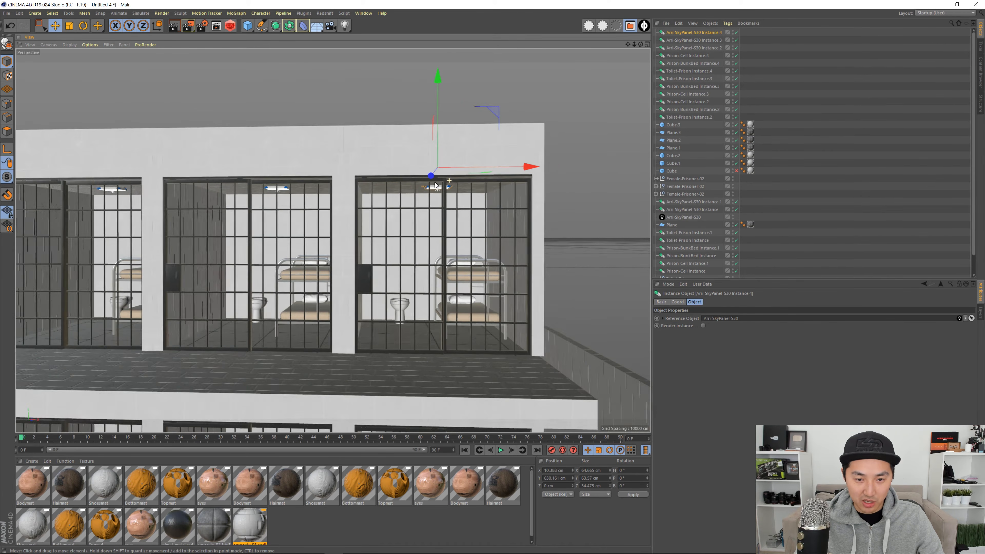
alt+right_drag(475, 183, 495, 183)
drag(516, 174, 508, 175)
- Load the SD-Stairs01 preset from the Set Designer library in the Content Browser
alt+drag(423, 183, 450, 191)
alt+right_drag(449, 191, 380, 265)
alt+drag(380, 264, 315, 234)
key(shift+F8)
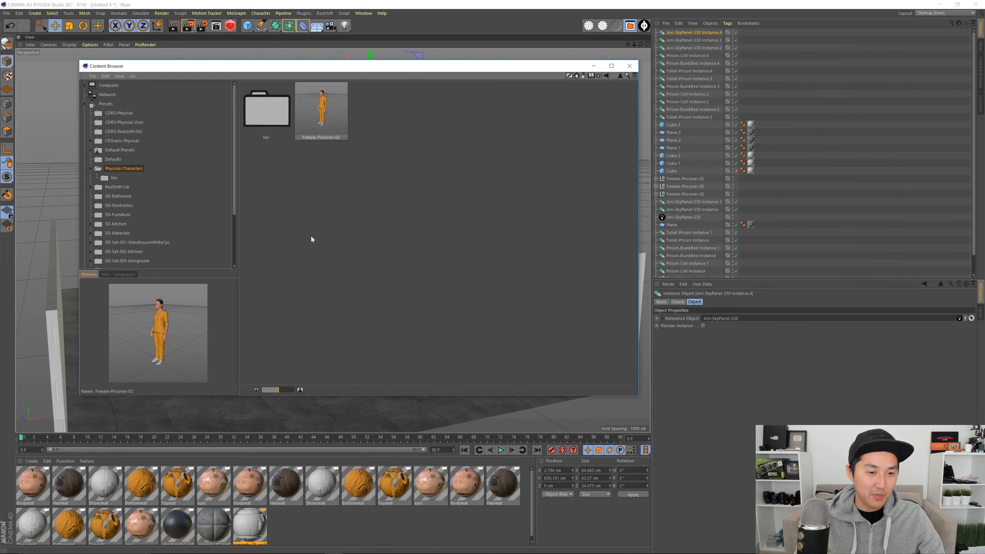
scroll(143, 248, down, 3)
click(121, 219)
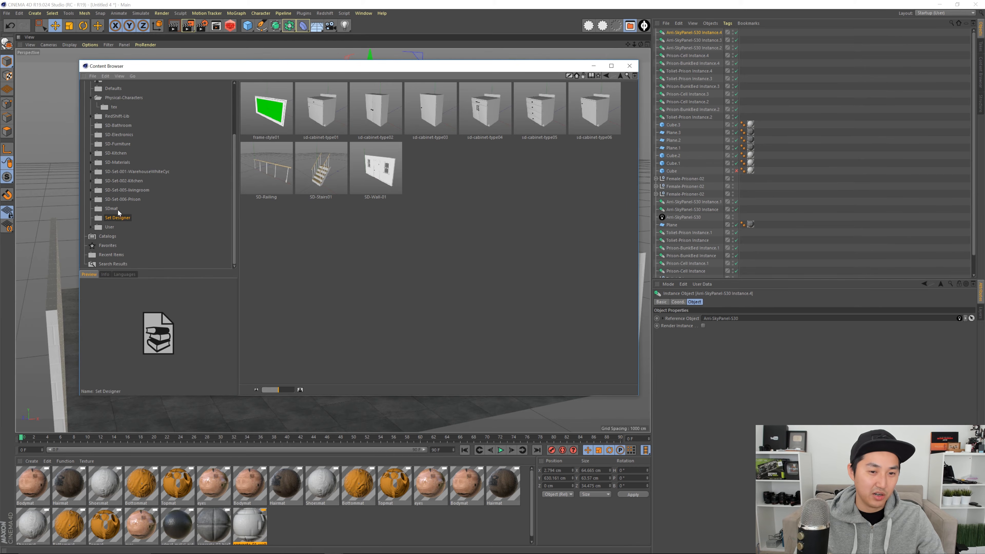
double_click(335, 164)
key(shift+F8)
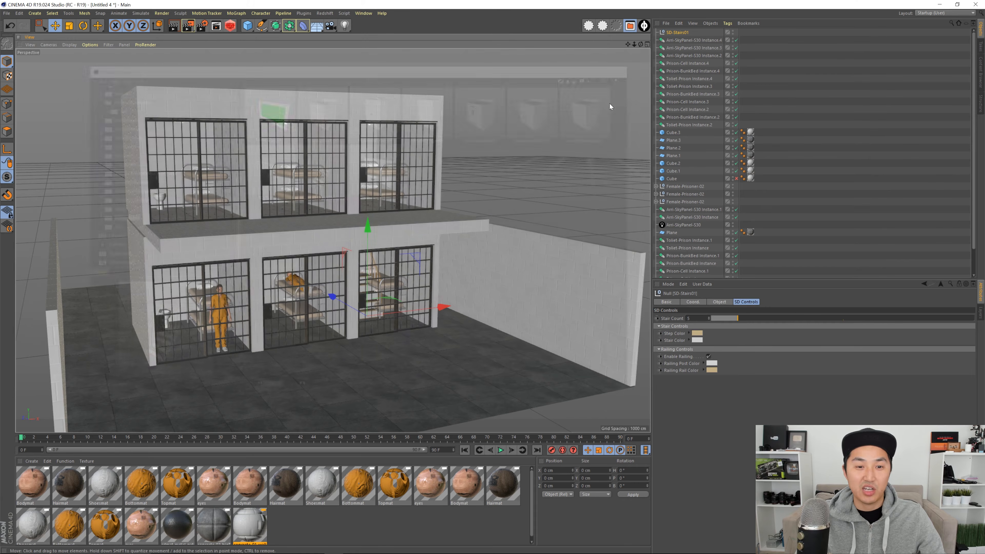
- Move the stairs out in front of the cells to about Z -426 cm and rotate their heading to 90°
alt+drag(444, 286, 309, 289)
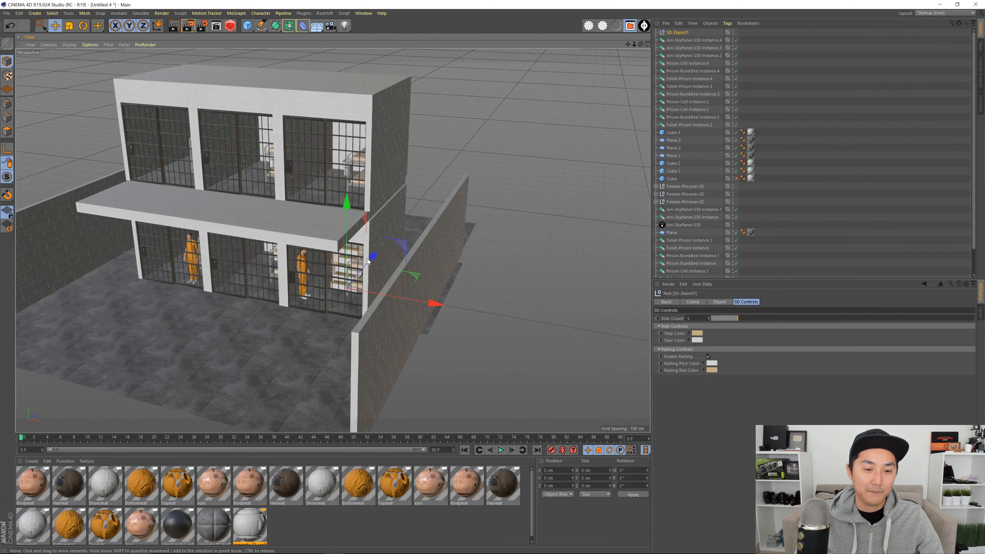
drag(367, 258, 315, 304)
key(r)
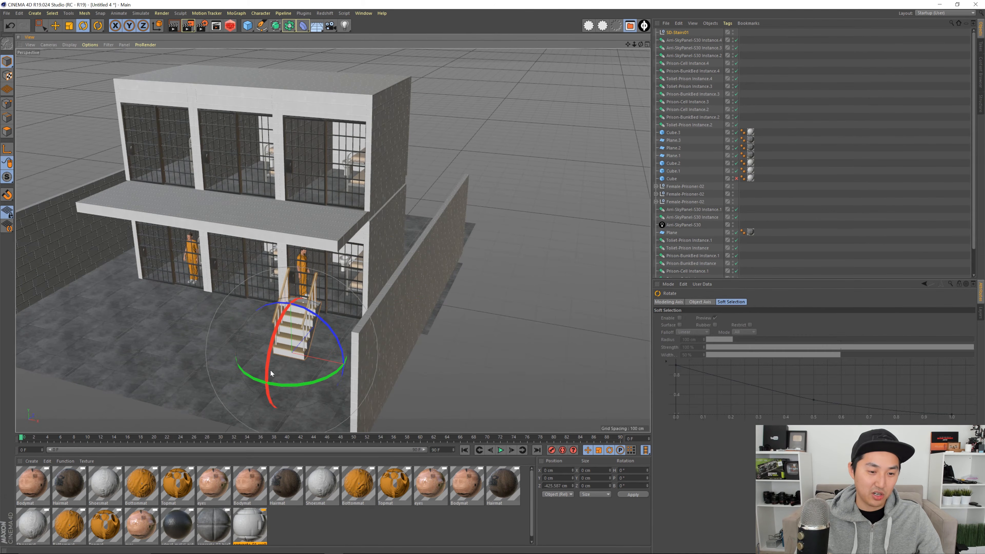
drag(264, 381, 295, 338)
key(e)
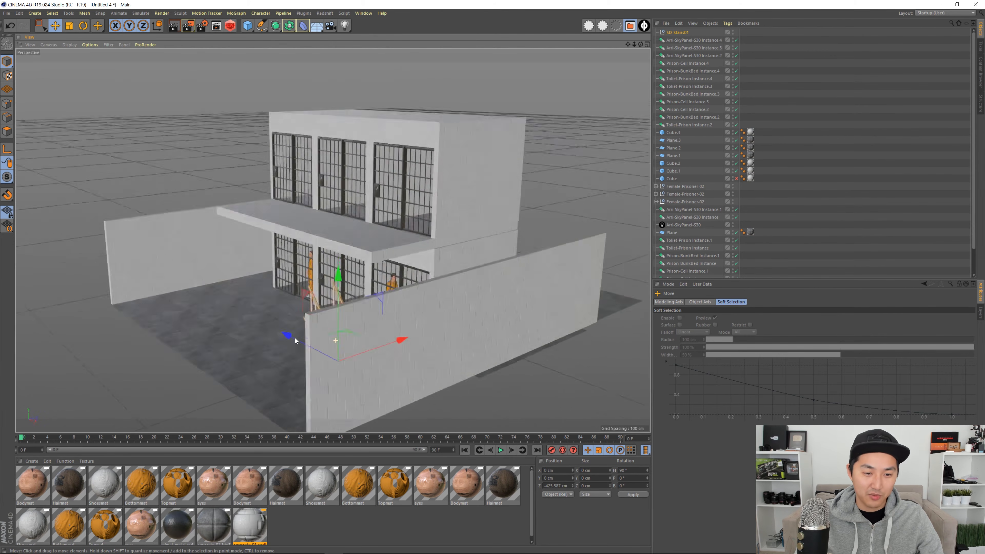
- Slide the stairs back toward the cells to about Z -339 cm
scroll(308, 348, up, 3)
scroll(308, 348, down, 4)
drag(405, 333, 345, 331)
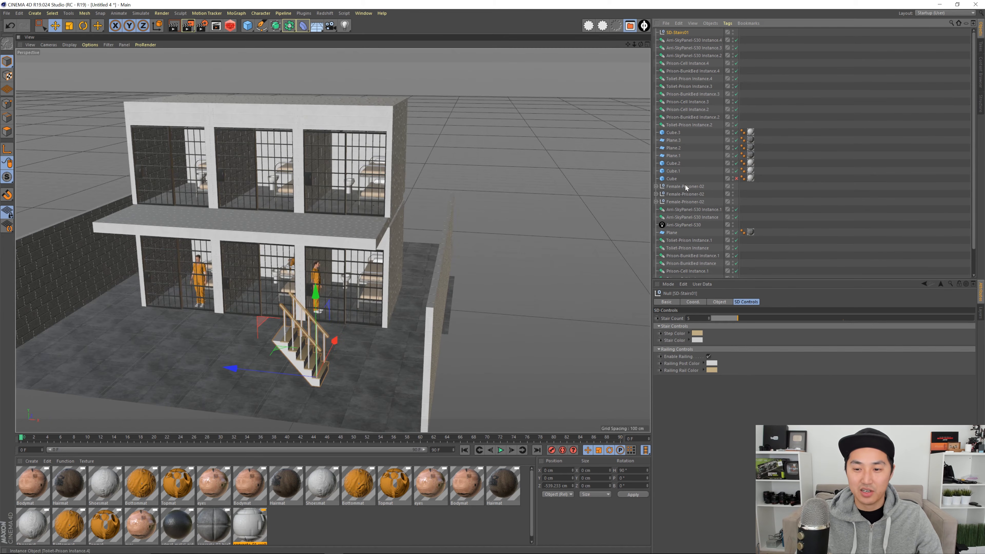
- Increase the stair count to 16 and slide the staircase along X to about -181 cm
click(677, 33)
drag(745, 318, 795, 321)
alt+drag(333, 339, 357, 334)
drag(238, 367, 167, 353)
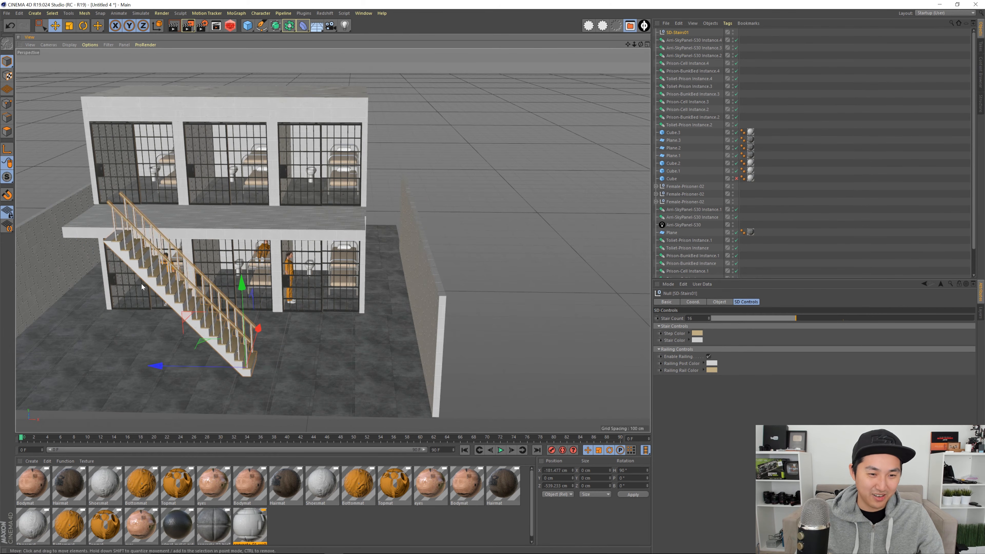
alt+middle_drag(123, 240, 128, 234)
alt+drag(128, 234, 504, 264)
alt+middle_drag(503, 264, 327, 247)
alt+right_drag(326, 248, 383, 269)
alt+middle_drag(389, 225, 377, 242)
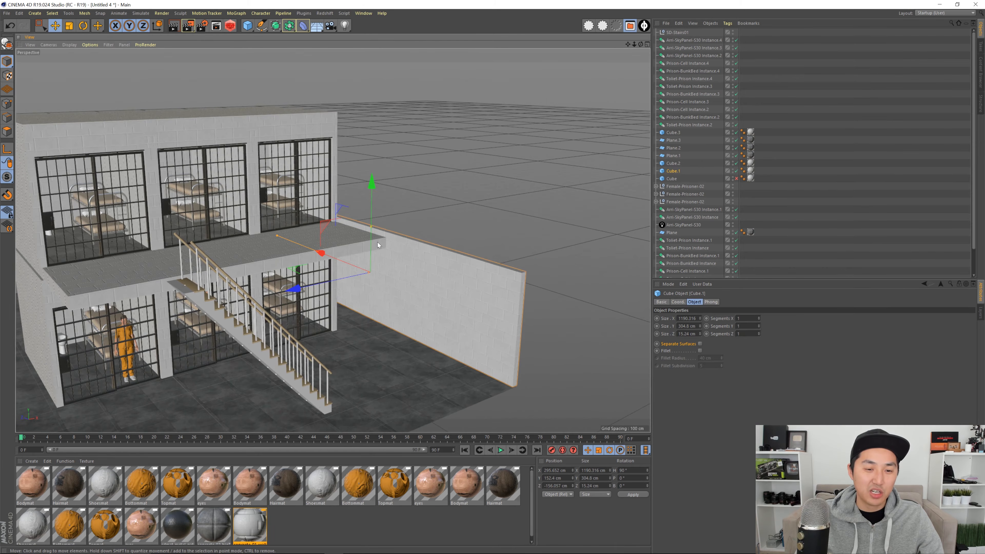
- Extend the concrete wall on the right side of the set upward so it rises above the upper-storey cells
drag(371, 226, 372, 127)
alt+middle_drag(253, 194, 322, 183)
alt+drag(321, 183, 248, 191)
scroll(304, 200, down, 3)
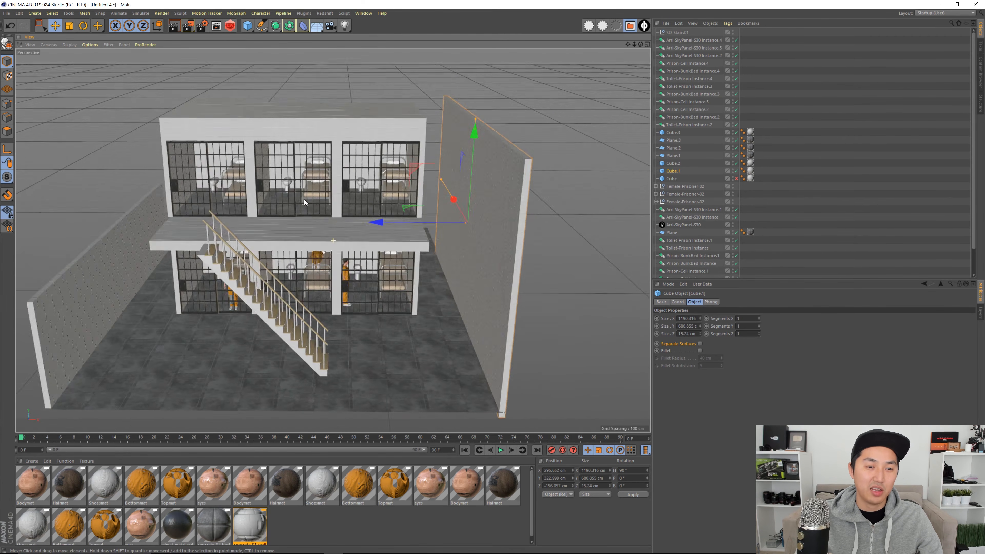
- Raise the concrete wall on the left side of the set to a matching two-storey height
alt+middle_drag(304, 200, 407, 199)
alt+drag(330, 201, 292, 202)
click(223, 240)
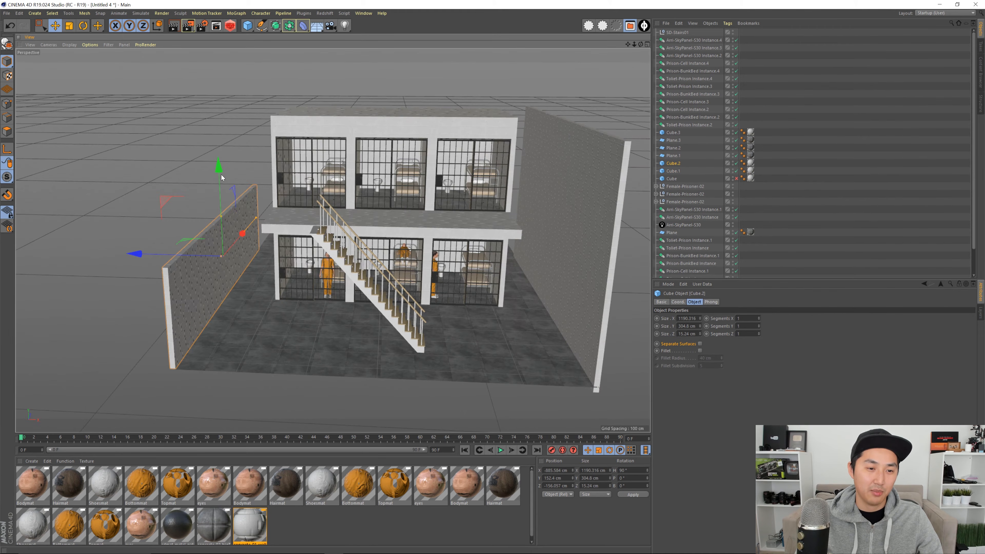
drag(221, 174, 223, 114)
drag(218, 150, 219, 120)
- Select the SD-Stairs01 staircase and reduce its stair count to 15
scroll(342, 209, up, 4)
alt+drag(279, 207, 365, 264)
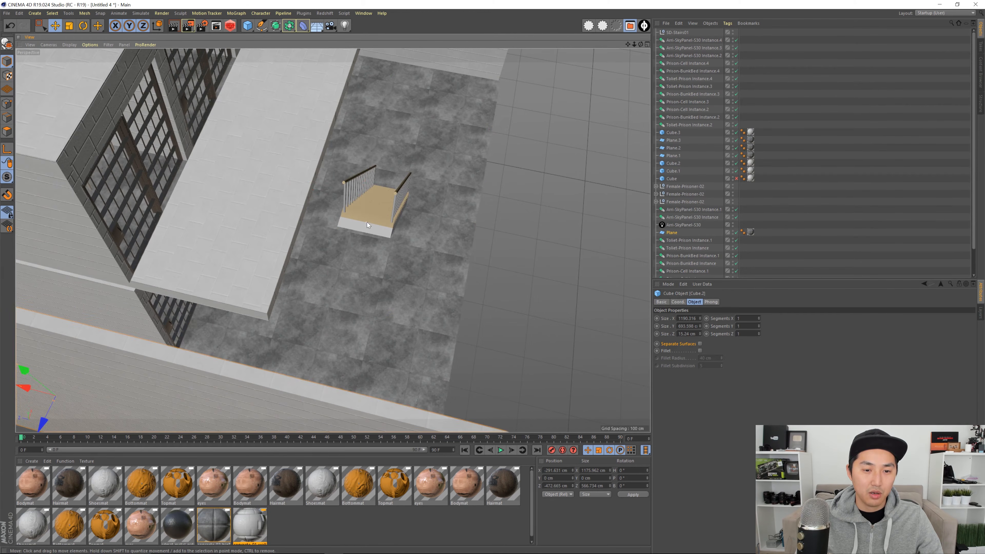
click(367, 222)
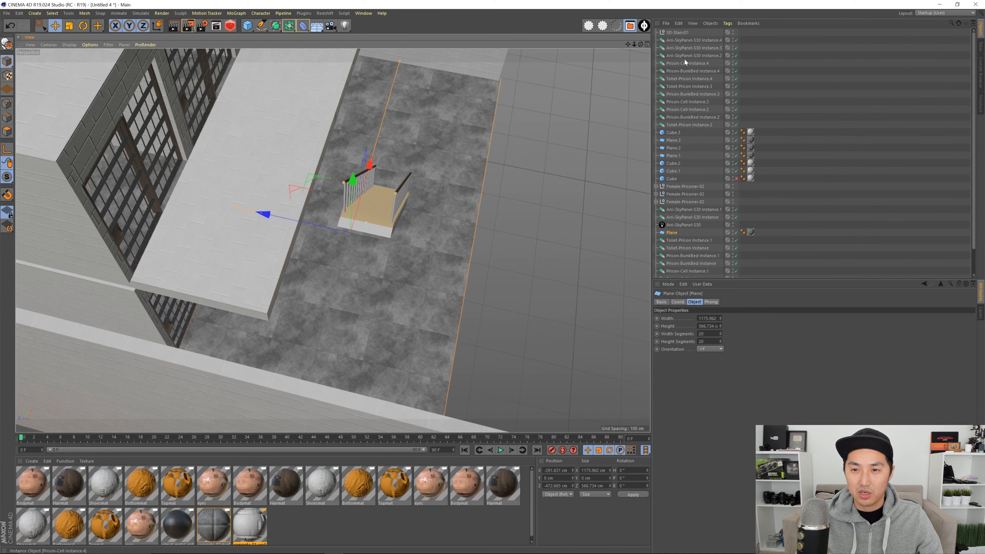
click(683, 33)
alt+drag(415, 177, 218, 141)
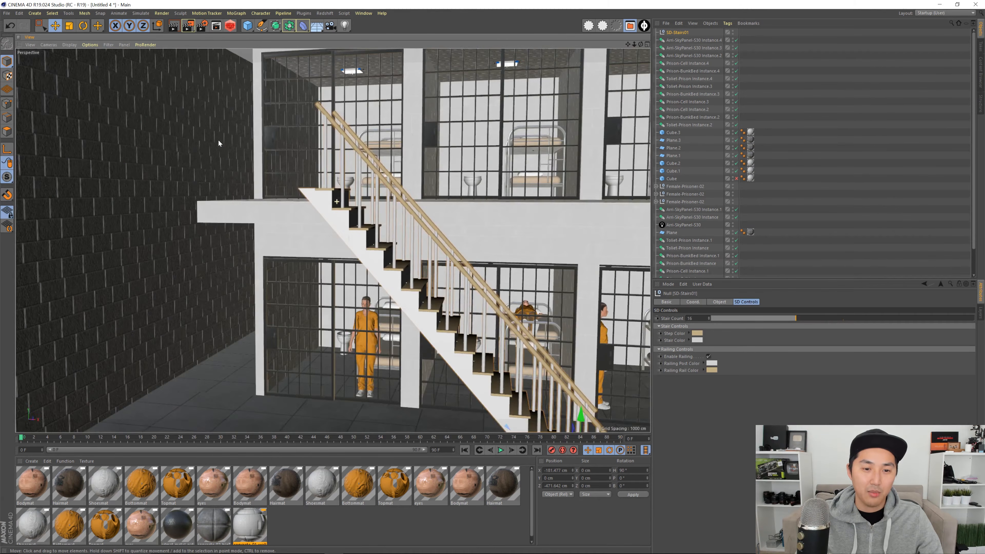
scroll(219, 140, up, 2)
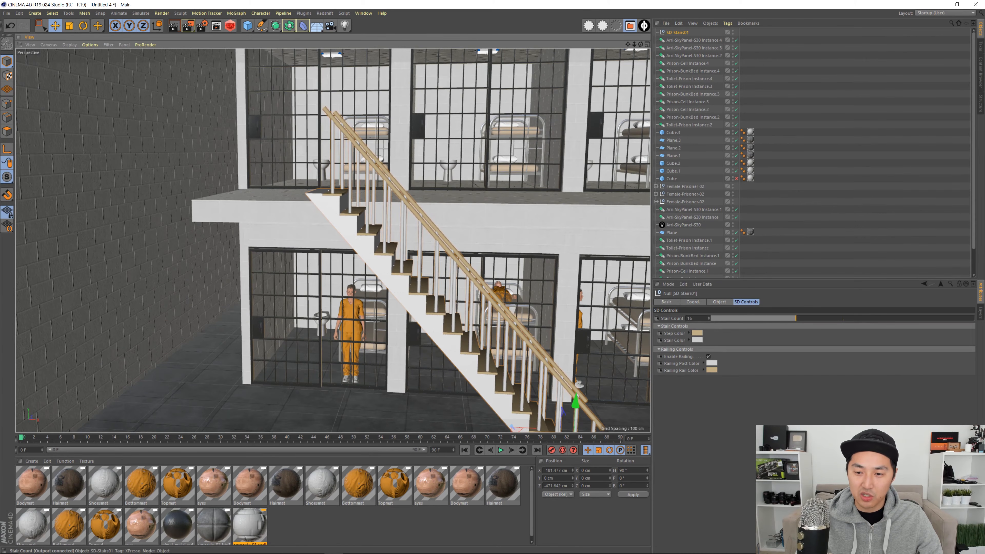
drag(796, 318, 790, 318)
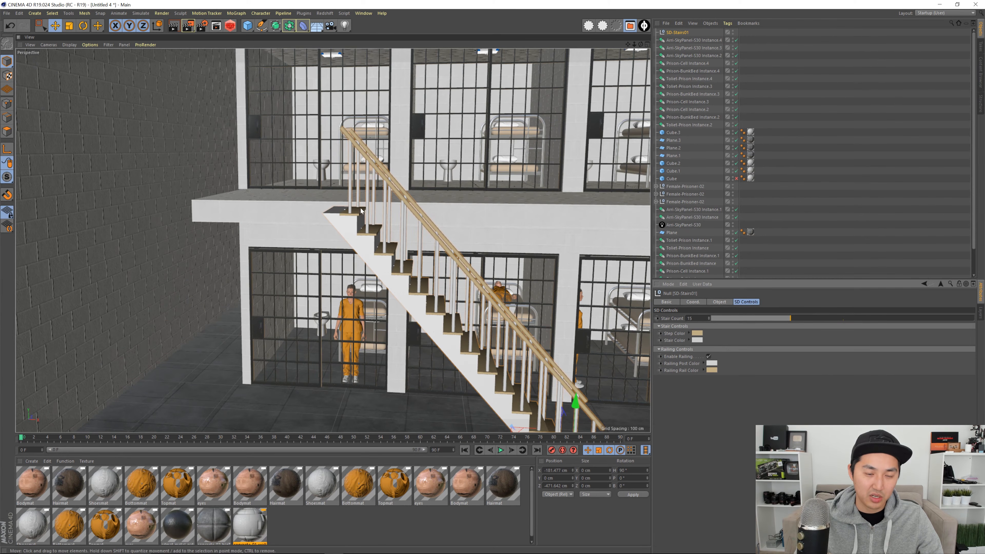
- Duplicate the upper walkway slab out over the staircase and shrink the copy to about 144 × 129 cm as a landing
mouse_move(361, 208)
alt+mouse_down()
mouse_move(284, 229)
mouse_move(407, 247)
mouse_move(346, 206)
alt+mouse_up()
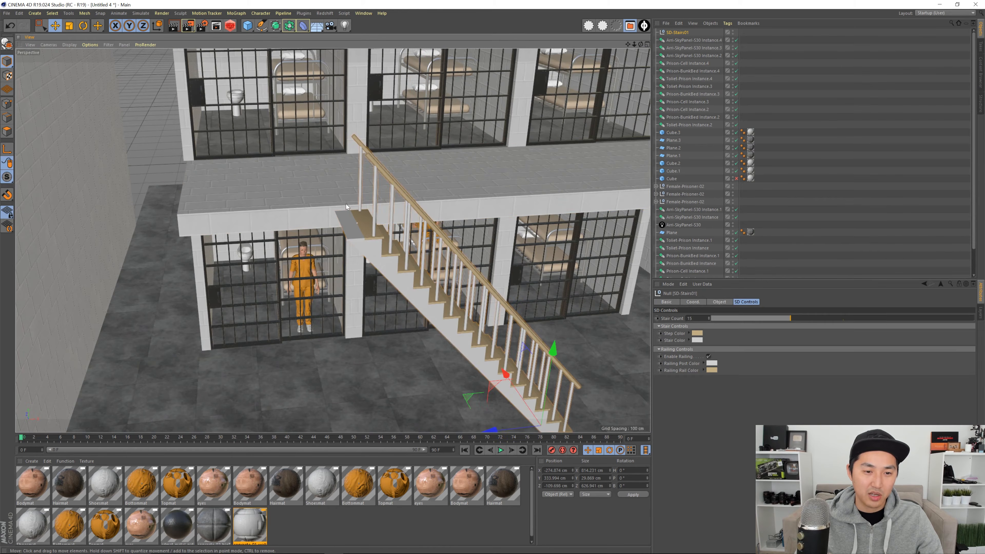
click(346, 207)
scroll(388, 194, down, 3)
alt+drag(410, 185, 467, 138)
scroll(428, 191, up, 3)
scroll(428, 191, down, 3)
ctrl+drag(469, 104, 460, 204)
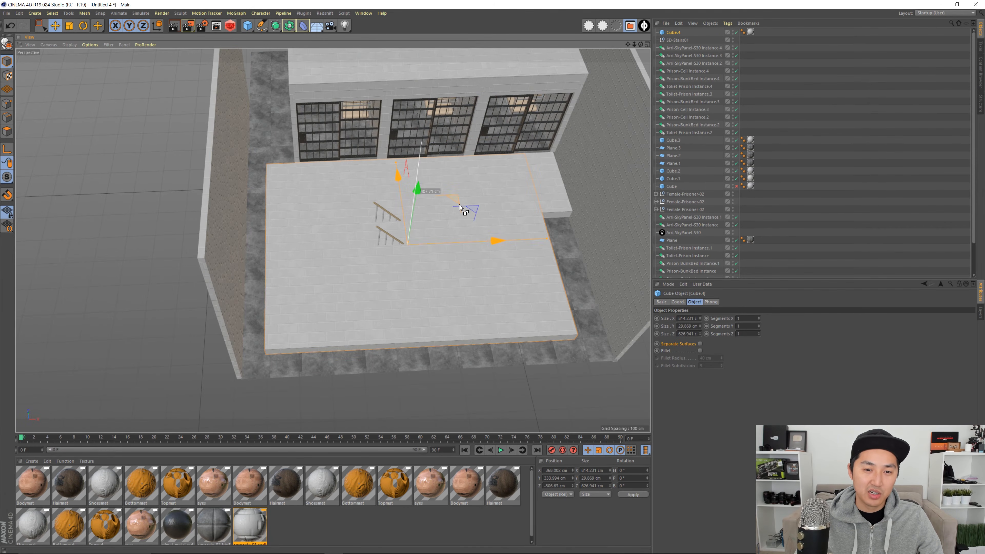
drag(548, 239, 446, 179)
- Fit the landing between walkway and stair top at about X -575, Y 334, Z -483 cm, widening it to about 212 cm
scroll(426, 223, up, 4)
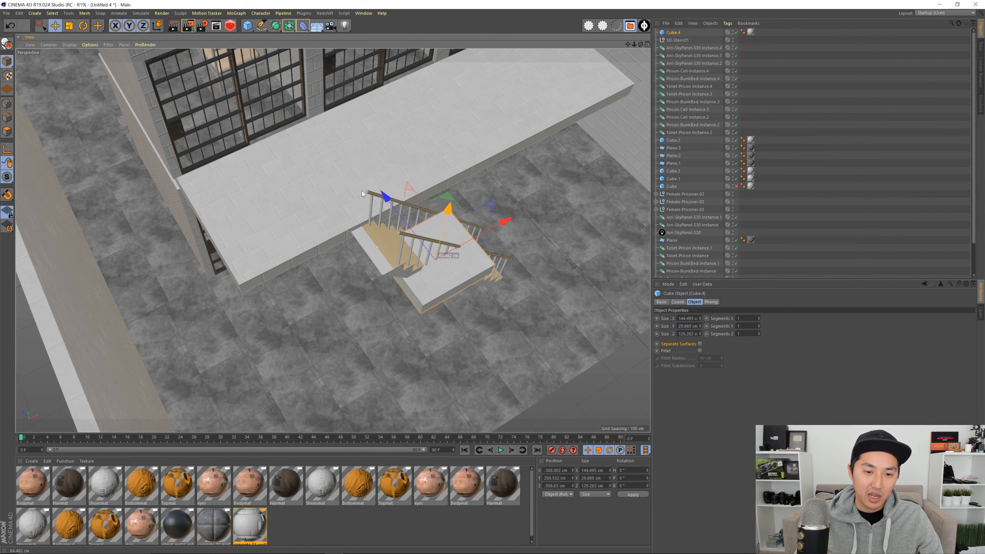
alt+drag(406, 221, 388, 253)
alt+drag(388, 253, 322, 261)
drag(425, 200, 430, 197)
alt+drag(430, 197, 386, 198)
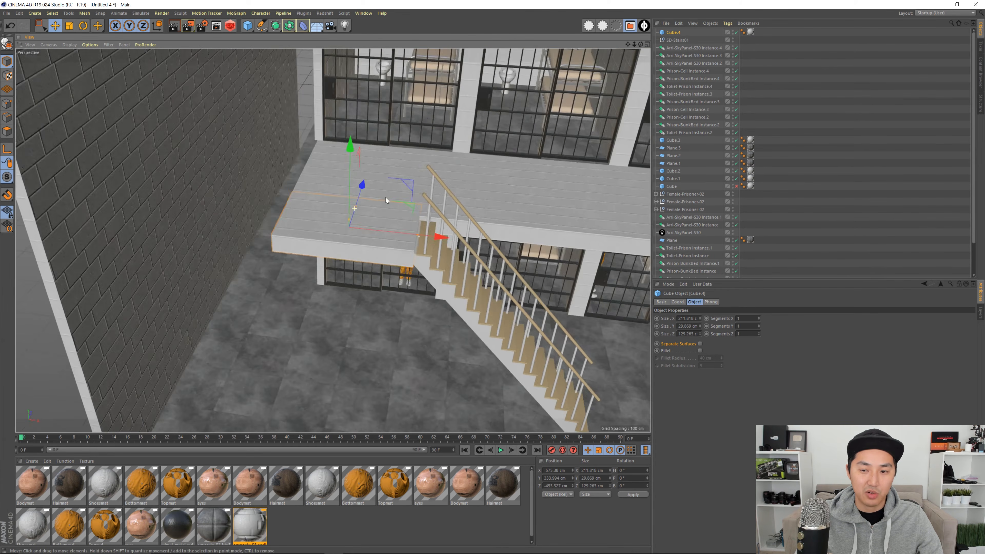
- Load the SD-Railing preset from the Set Designer library in the Content Browser
key(shift+F8)
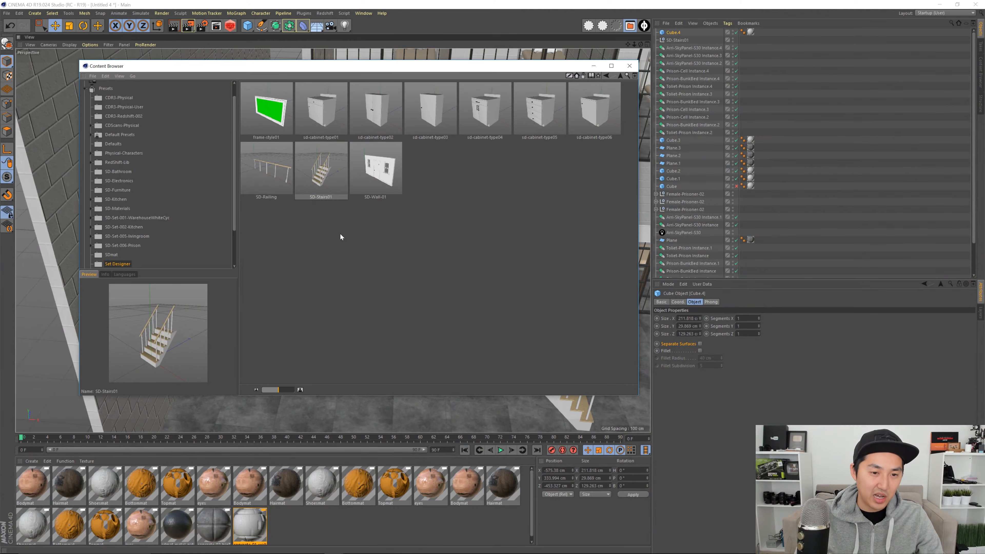
double_click(266, 169)
click(630, 69)
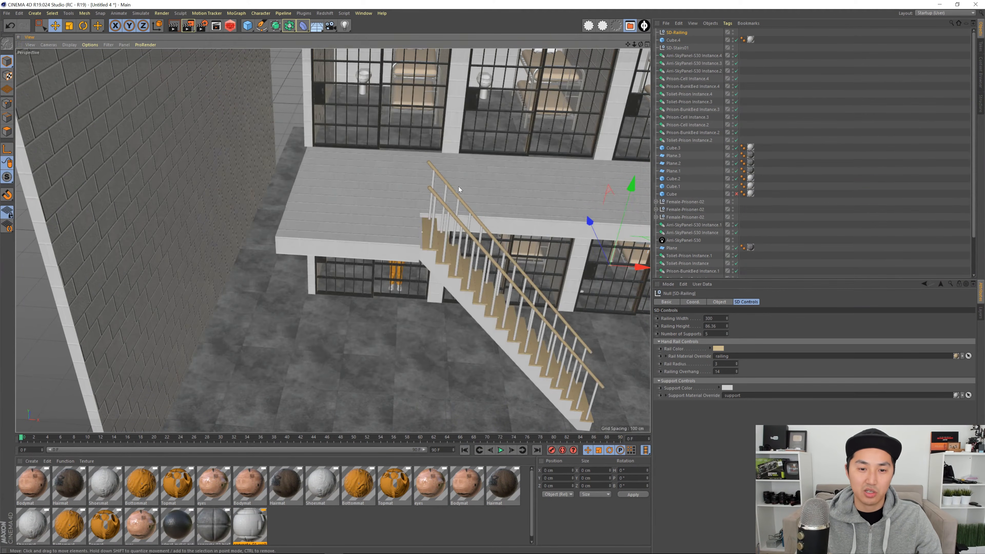
- Move the railing onto the walkway's front edge beside the stair top, at about X -463, Y 345, Z -418 cm
alt+drag(458, 186, 343, 274)
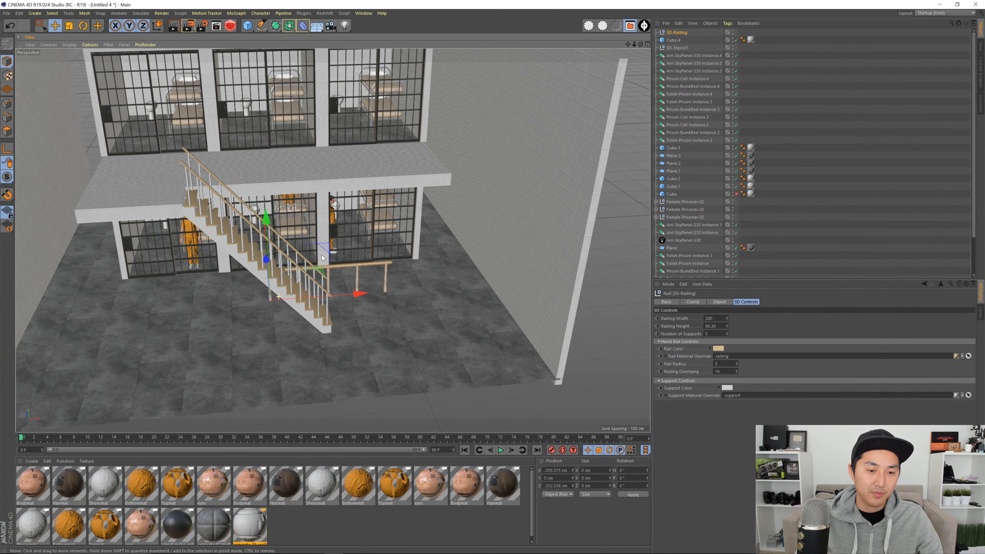
drag(263, 224, 280, 93)
scroll(313, 166, up, 5)
alt+drag(333, 167, 379, 231)
alt+drag(502, 248, 617, 307)
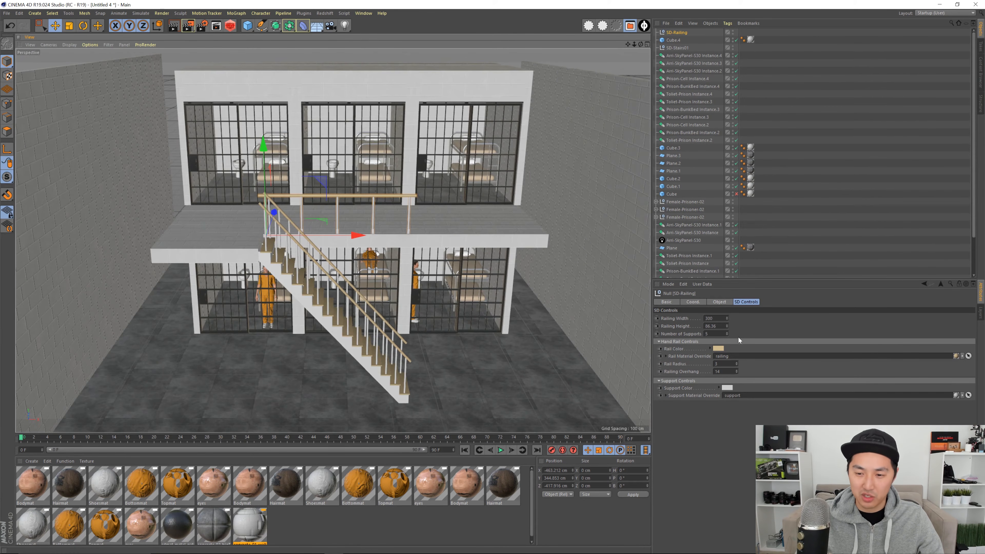
- Widen the railing to 574 so it reaches the walkway's far end, and increase its number of supports to 9
click(746, 301)
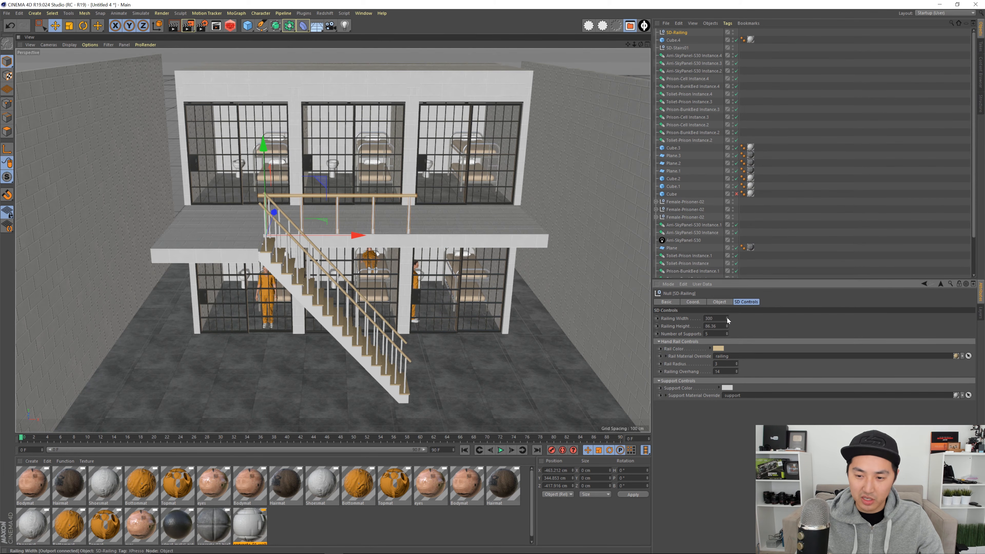
drag(727, 318, 834, 318)
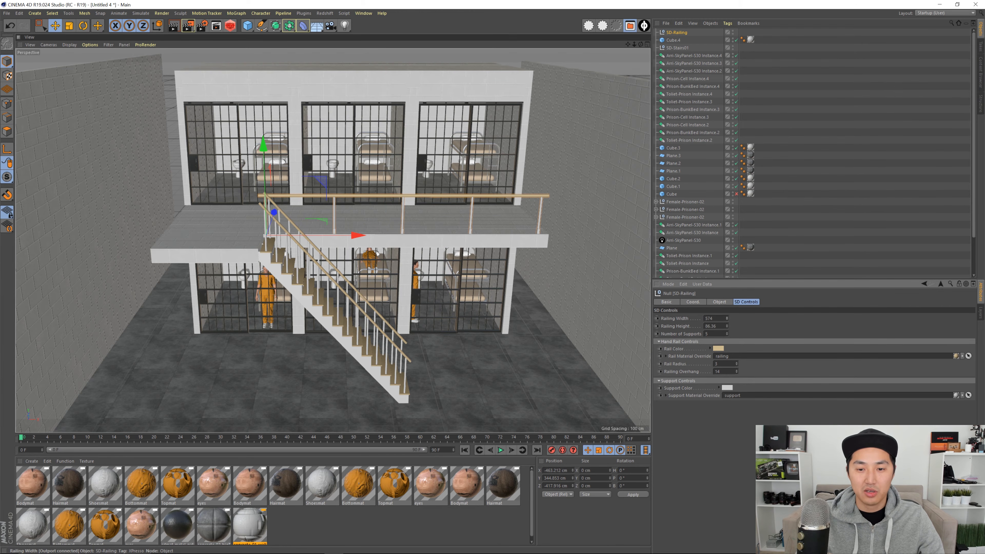
click(728, 332)
click(727, 331)
click(727, 332)
click(727, 331)
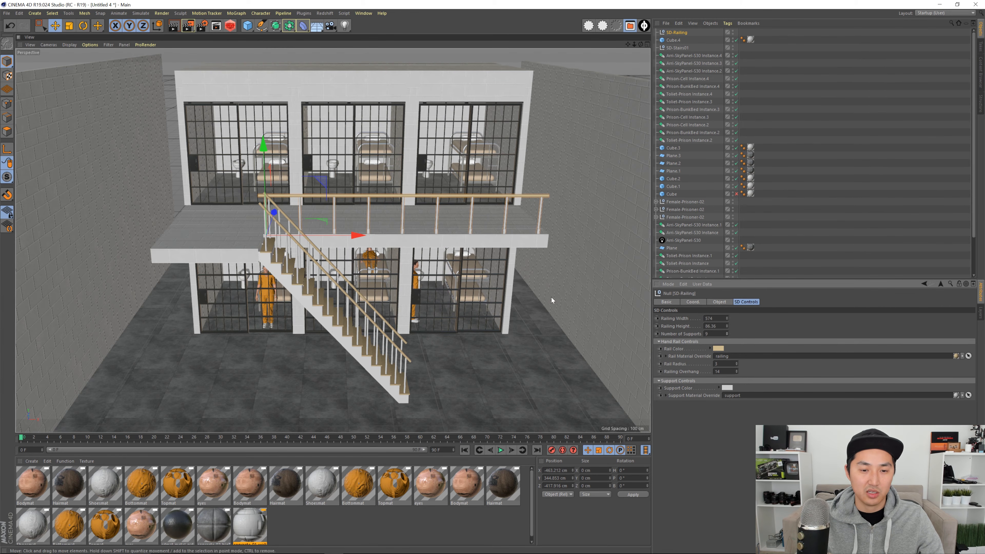
- Frame the two-storey prison set from the front at a low angle for the render
alt+drag(384, 232, 380, 212)
alt+right_drag(381, 212, 353, 218)
alt+drag(353, 218, 352, 207)
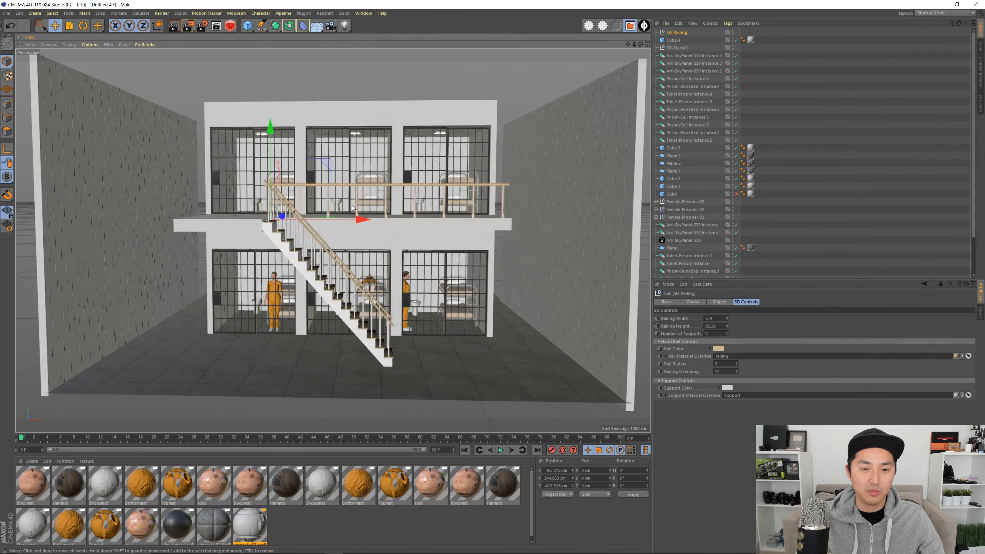
alt+right_drag(352, 208, 382, 220)
alt+middle_drag(382, 220, 386, 205)
alt+right_drag(384, 203, 390, 204)
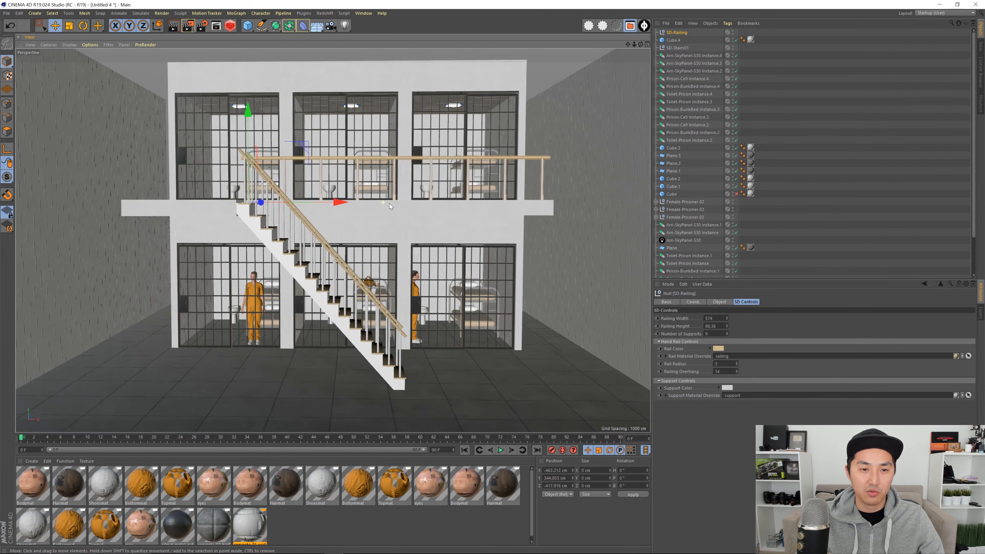
alt+drag(389, 204, 370, 206)
- Set up the Physical renderer with the Progressive sampler, and set the maximum Blurriness and Shadow Subdivisions to 4
click(202, 26)
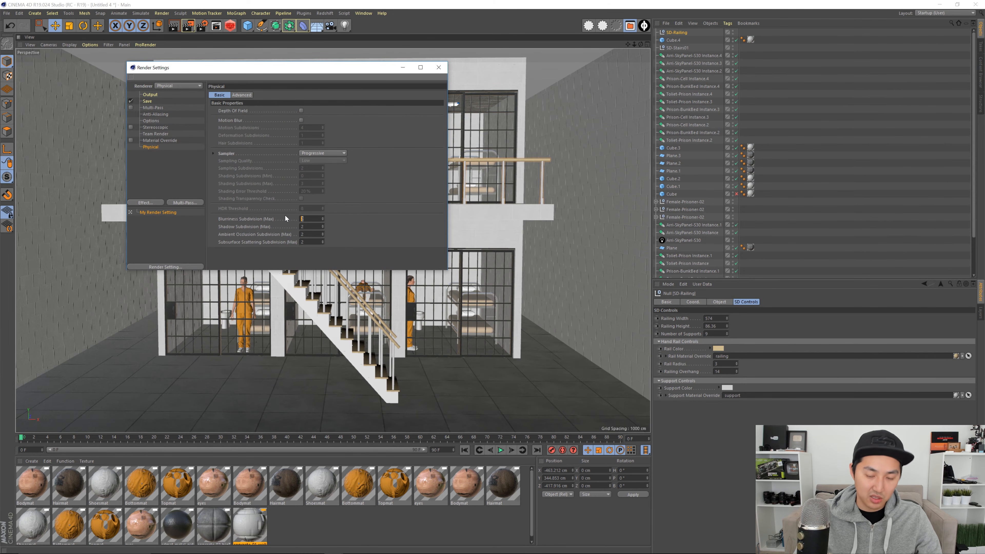
text(4)
key(Tab)
text(4)
key(Tab)
- Add Global Illumination with Quasi-Monte Carlo as primary method, Light Mapping as secondary method and Low samples
click(155, 203)
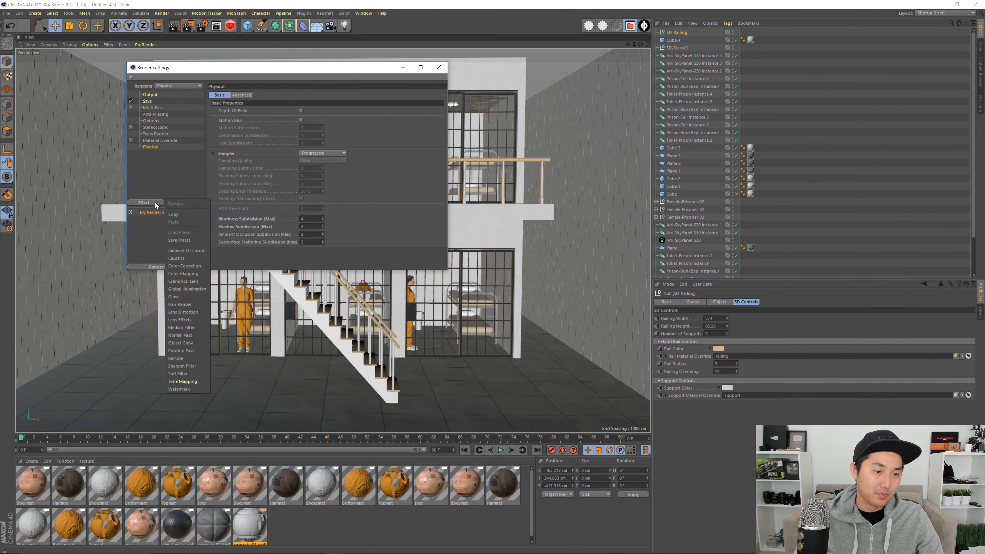
click(191, 289)
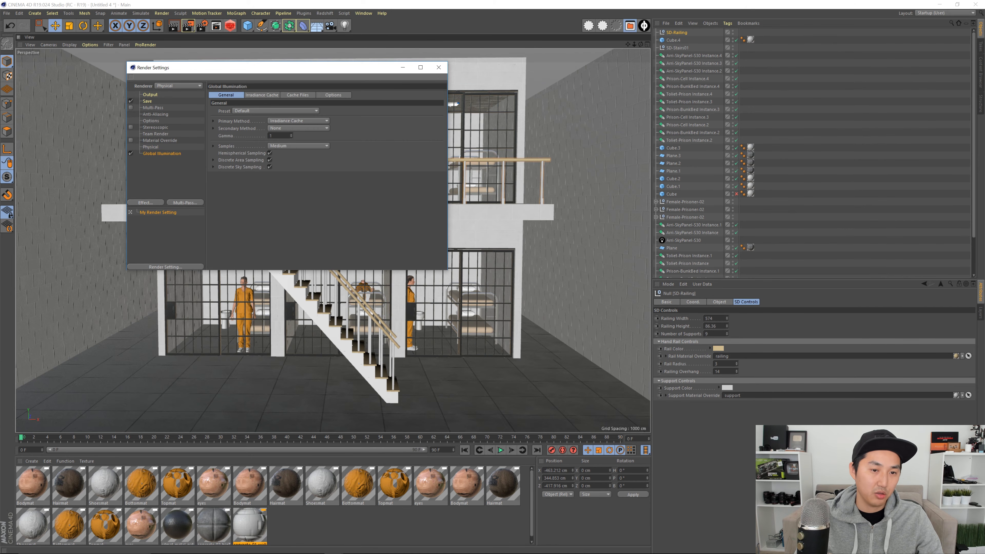
click(293, 129)
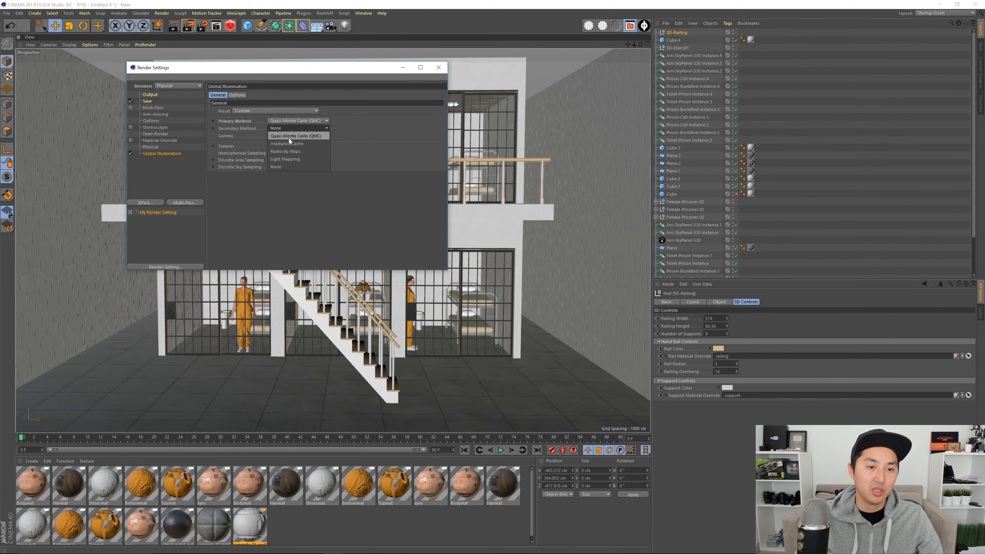
click(290, 165)
click(283, 154)
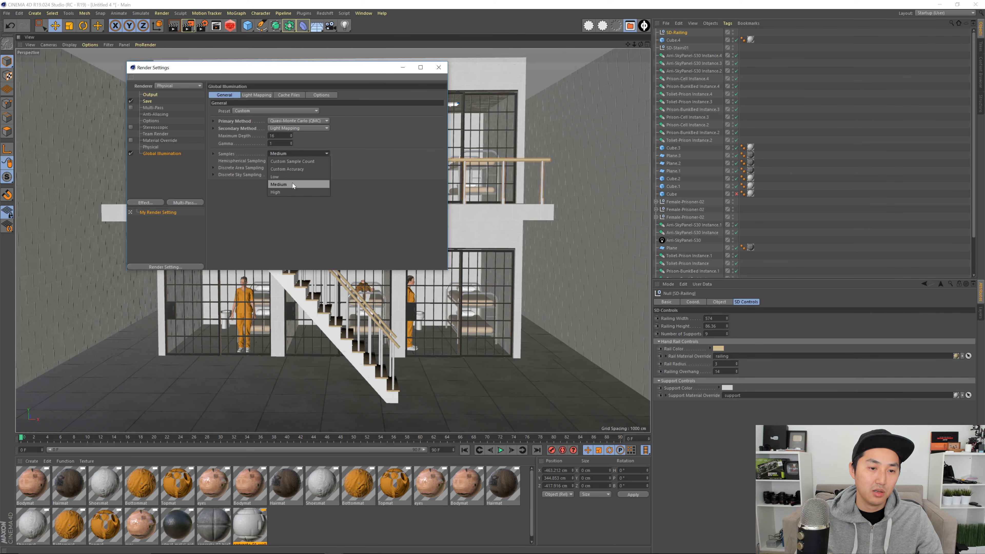
click(292, 179)
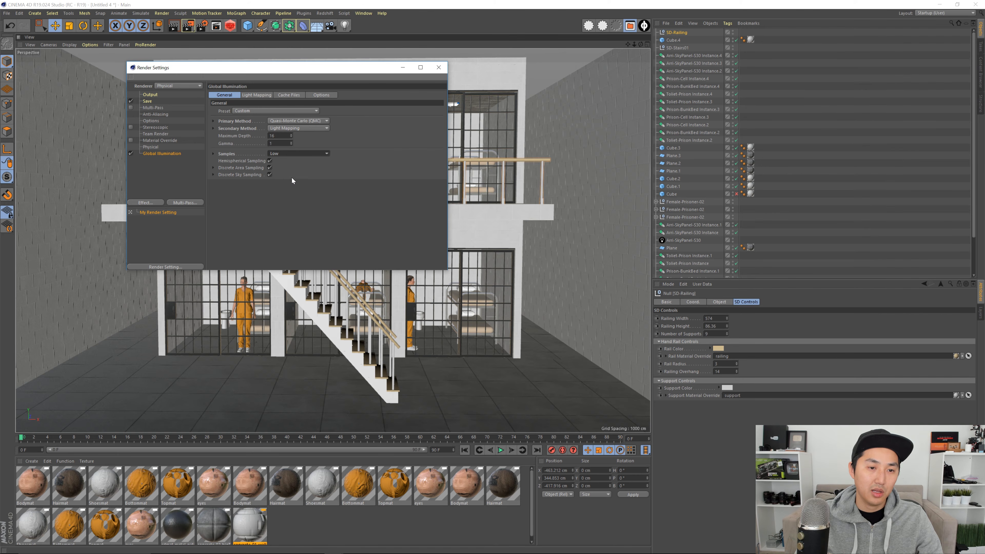
- Add the Ambient Occlusion effect with a 10 cm maximum ray length and Evaluate Transparency enabled
click(171, 172)
click(148, 202)
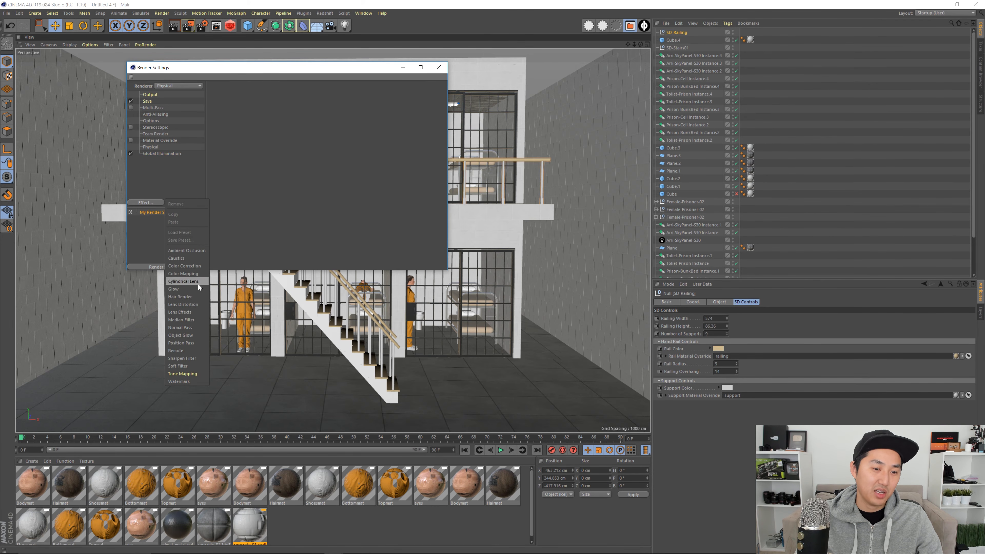
click(193, 251)
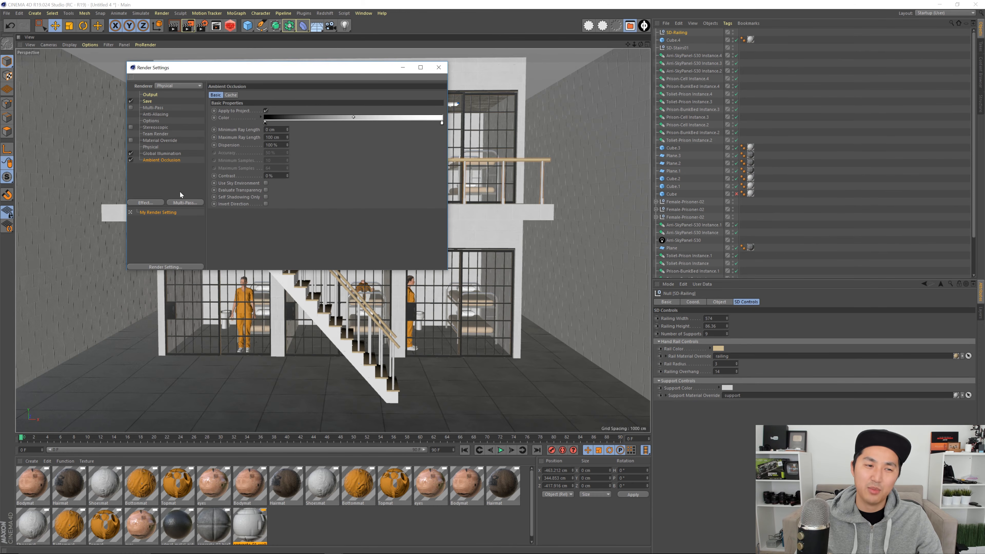
double_click(273, 137)
text(10)
key(Return)
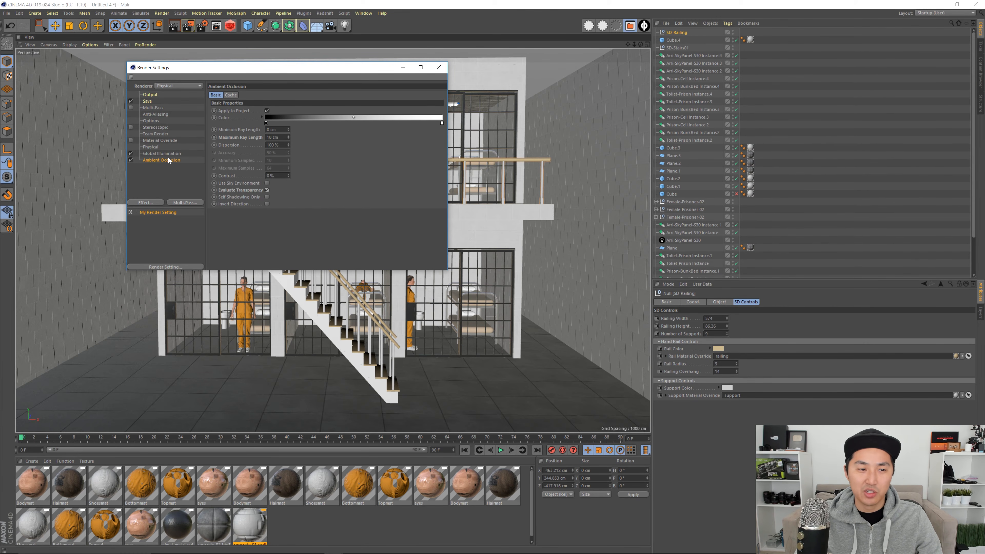
- Set the maximum Ambient Occlusion Subdivision to 4 and Subsurface Scattering Subdivision to 0 for the Physical renderer
click(155, 147)
text(4)
key(Return)
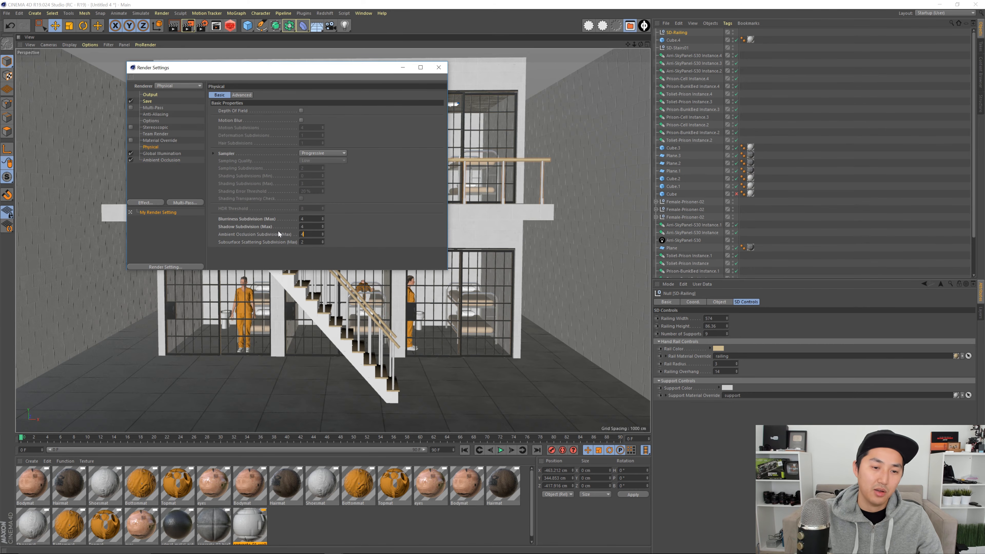
text(0)
key(Return)
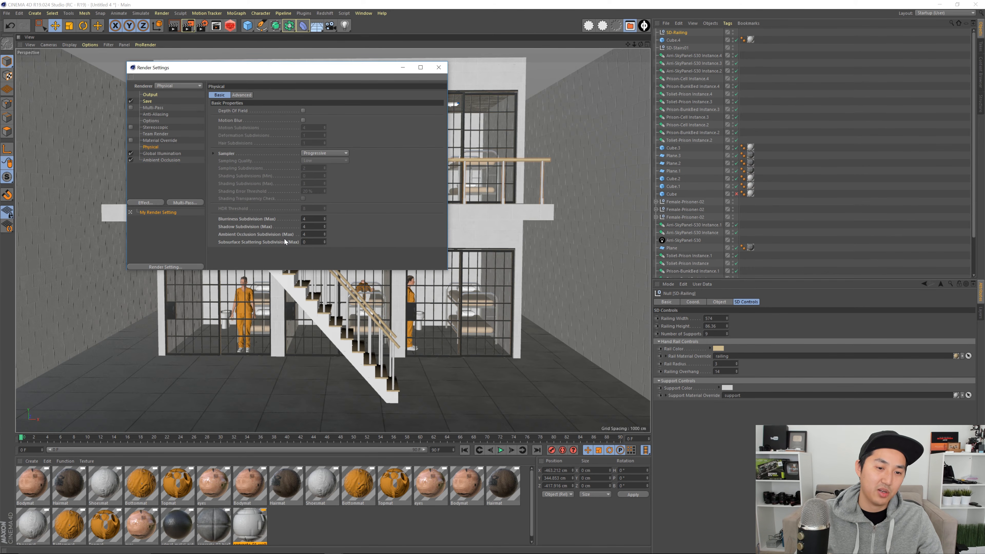
click(439, 68)
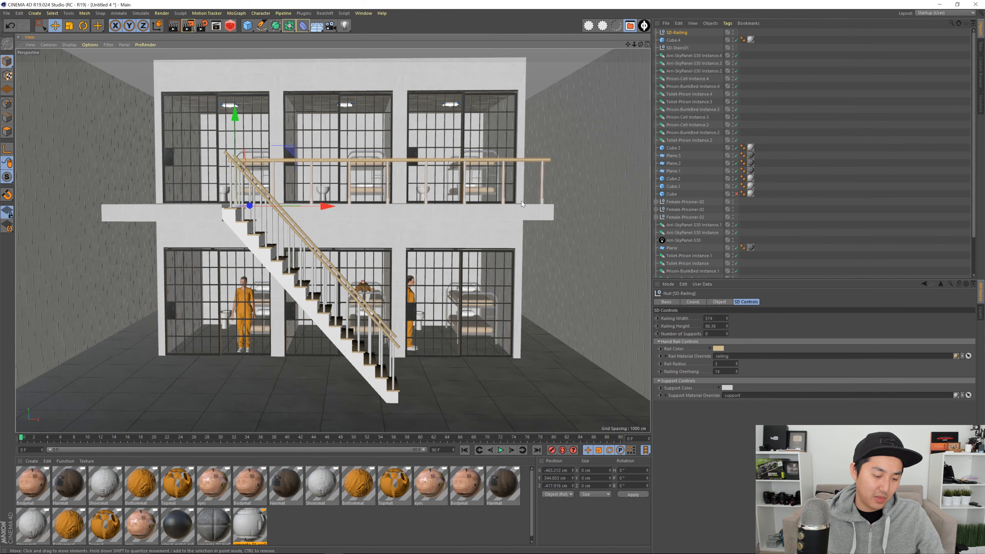
- Render the prison set to the Picture Viewer and review the Physical renderer's sampler options
key(shift+r)
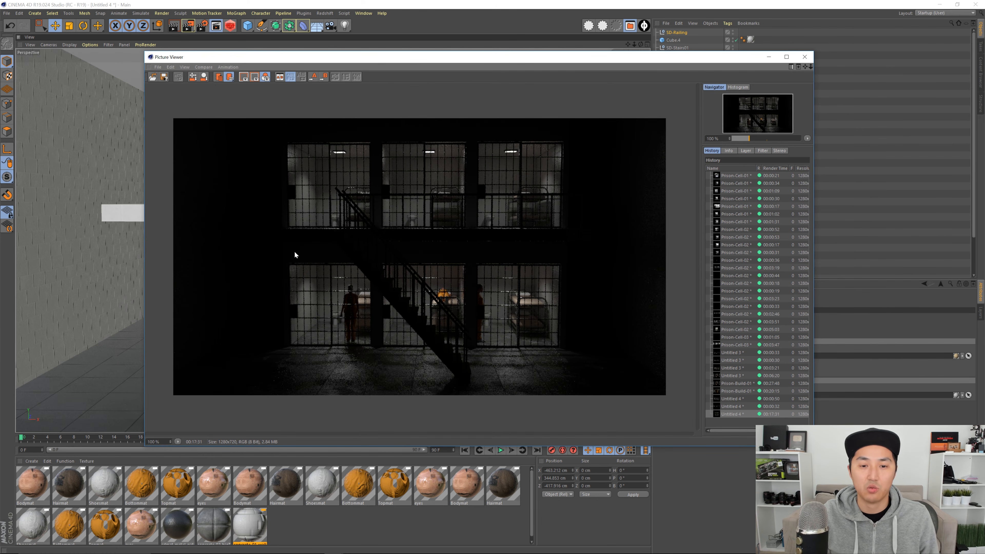
key(ctrl+b)
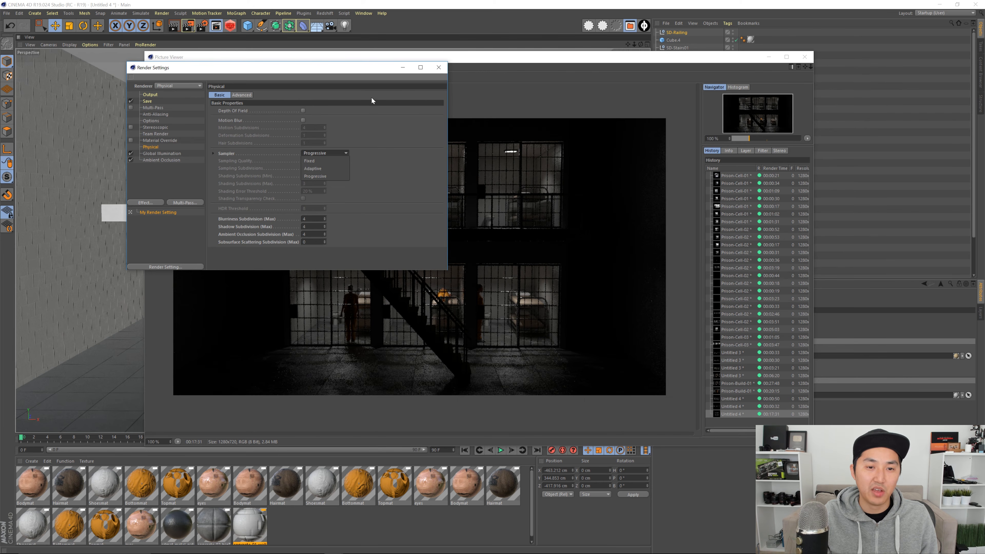
click(439, 68)
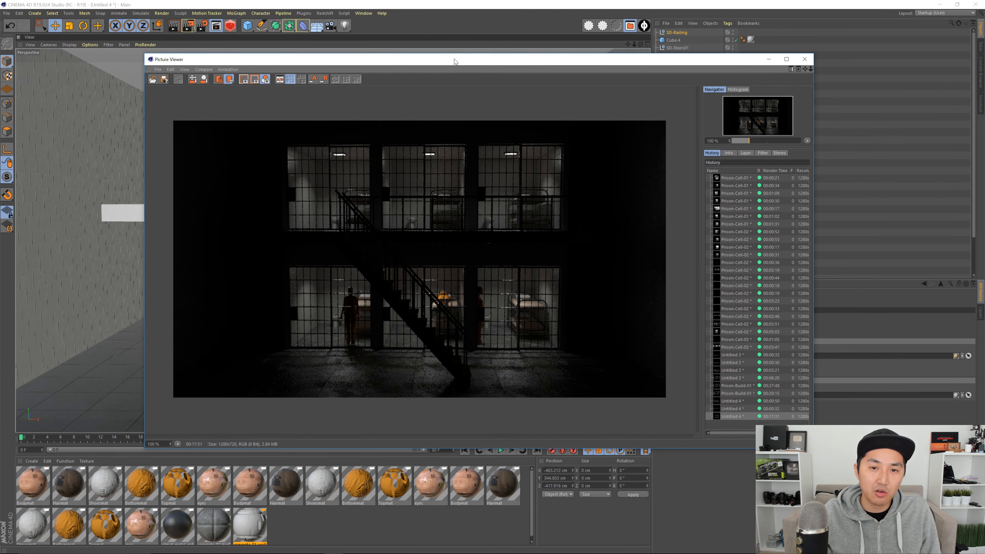
- Close the render preview and move the two side walls outward from the cell block, to about X 565 cm and X -1119 cm
drag(454, 59, 466, 62)
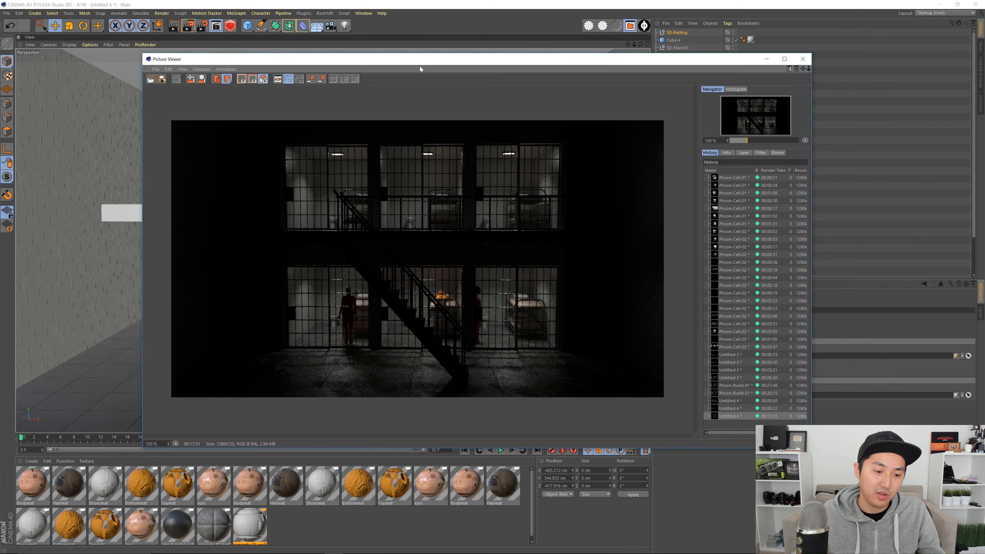
click(803, 59)
alt+drag(399, 257, 411, 295)
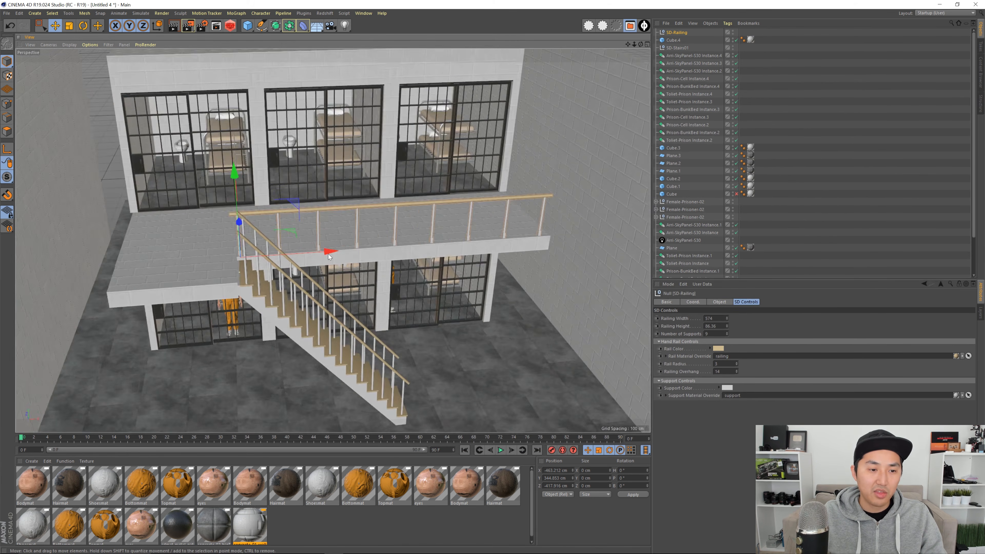
alt+right_drag(412, 295, 357, 272)
alt+drag(357, 272, 335, 283)
alt+right_drag(334, 283, 407, 270)
scroll(426, 264, down, 5)
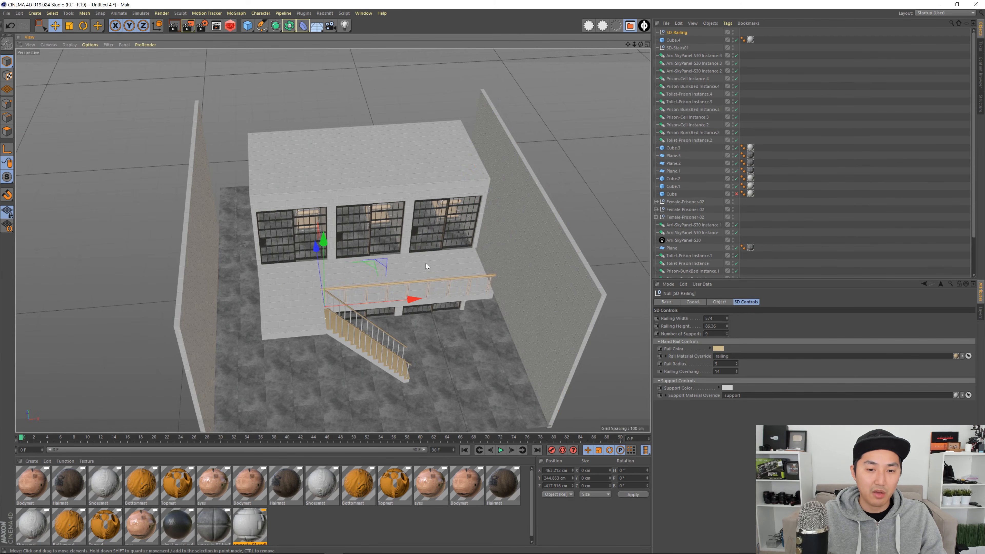
click(528, 244)
alt+right_drag(528, 244, 367, 222)
alt+drag(367, 220, 389, 221)
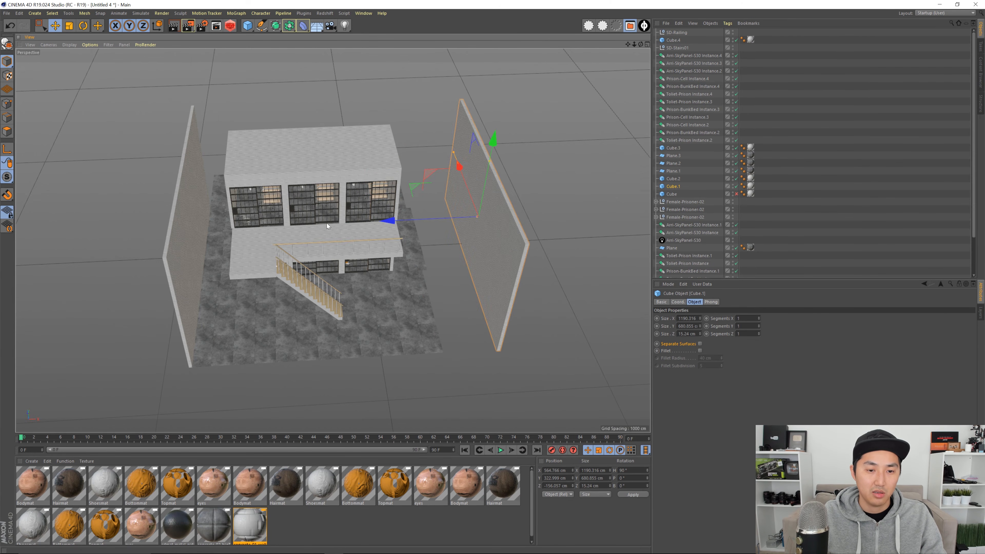
click(199, 211)
drag(107, 232, 43, 233)
- Widen the upper-storey walkway slab to about 1133 cm in X so it extends past both sides of the cells
scroll(282, 237, up, 6)
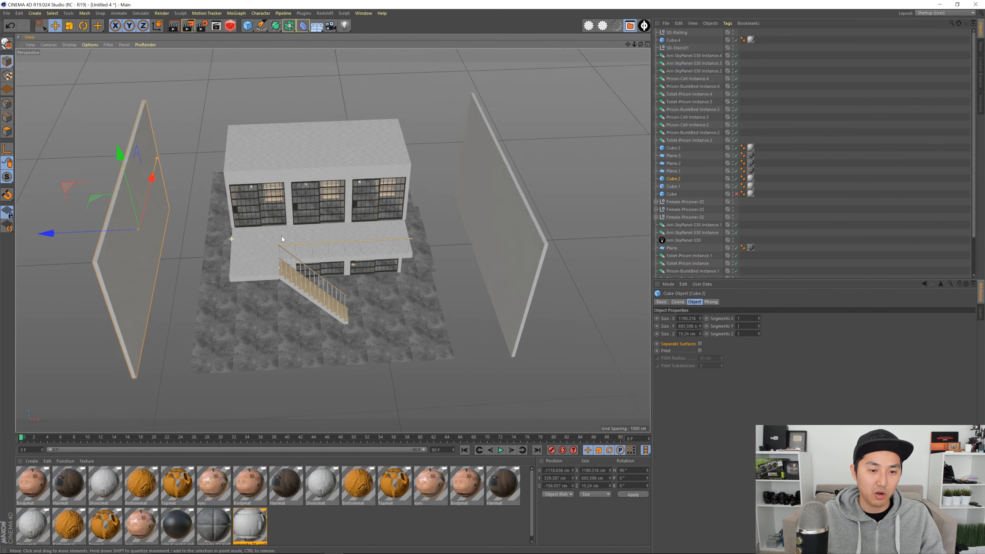
click(268, 228)
alt+drag(268, 229, 366, 231)
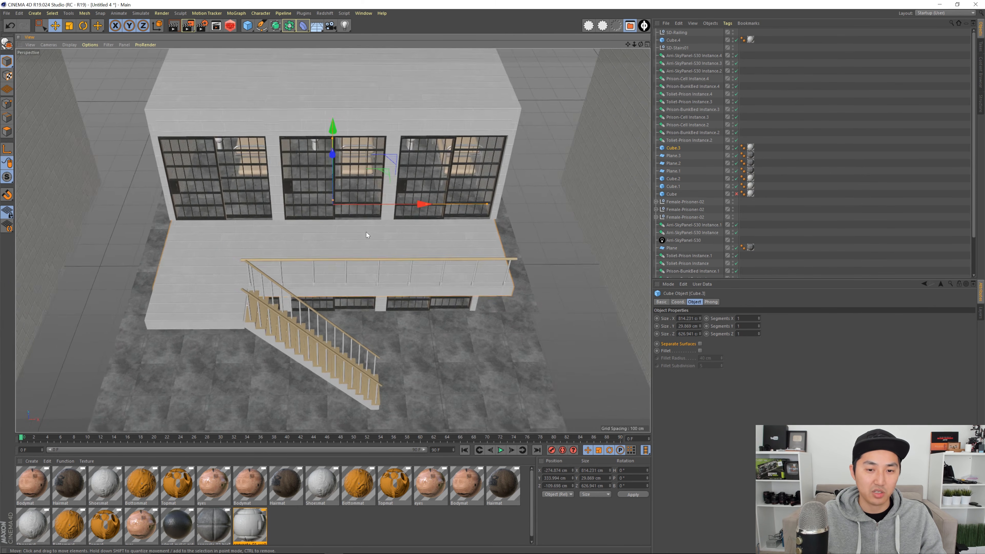
alt+middle_drag(366, 231, 343, 229)
drag(441, 211, 480, 218)
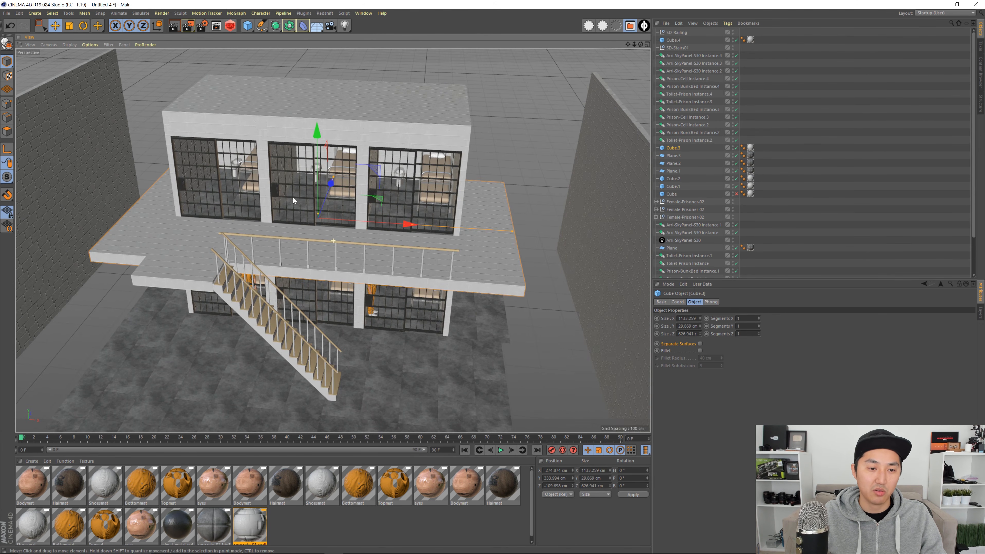
mouse_move(293, 198)
alt+mouse_down()
mouse_move(329, 172)
mouse_move(382, 199)
mouse_move(348, 176)
mouse_move(372, 173)
mouse_move(377, 179)
mouse_move(351, 184)
mouse_move(285, 181)
mouse_move(344, 185)
mouse_move(331, 209)
mouse_move(285, 214)
mouse_move(366, 194)
mouse_move(327, 181)
mouse_move(265, 183)
mouse_move(339, 182)
mouse_move(284, 175)
mouse_move(334, 189)
mouse_move(274, 198)
mouse_move(298, 198)
alt+mouse_up()
- Look through the prison set assets in the SD-Set-006-Prison preset library and close the Content Browser
key(shift+F8)
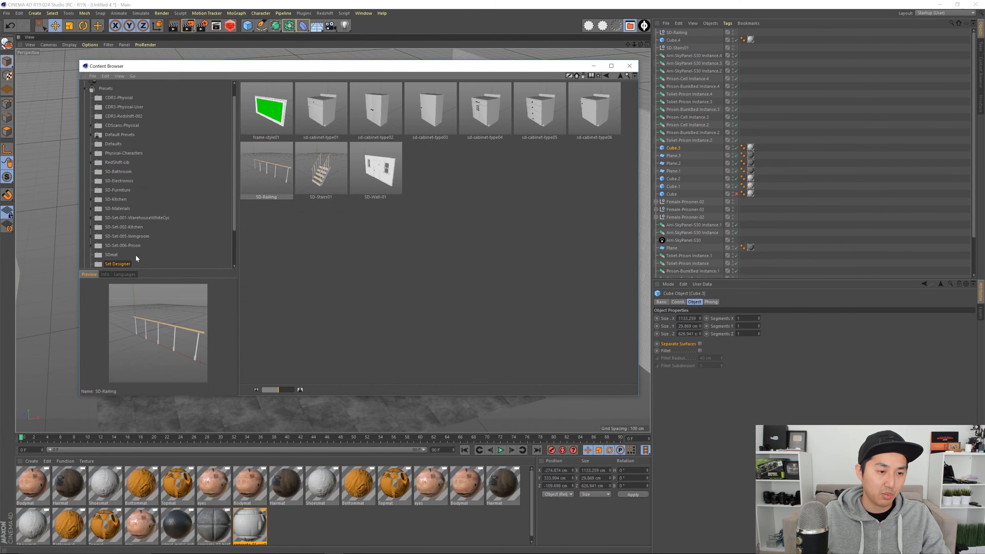
scroll(151, 190, down, 3)
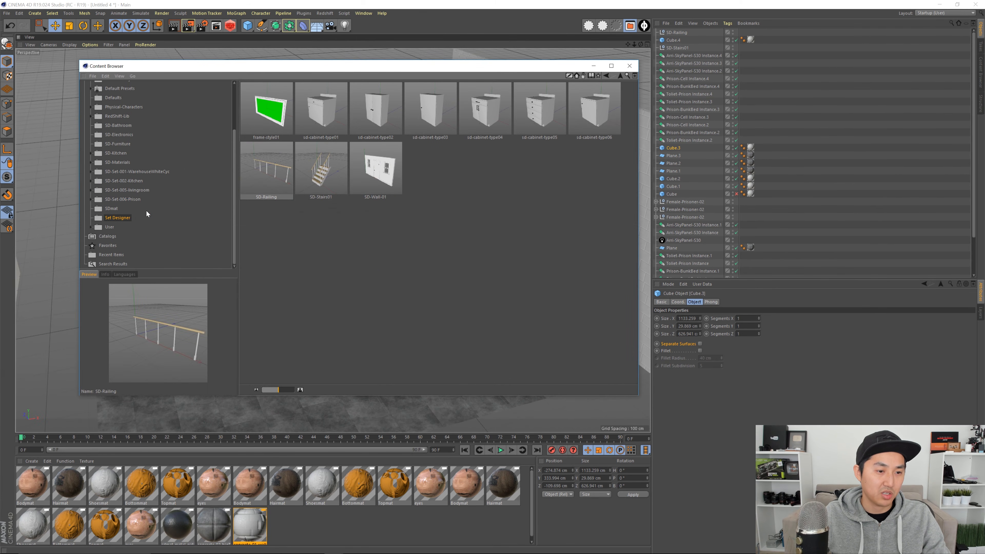
click(133, 199)
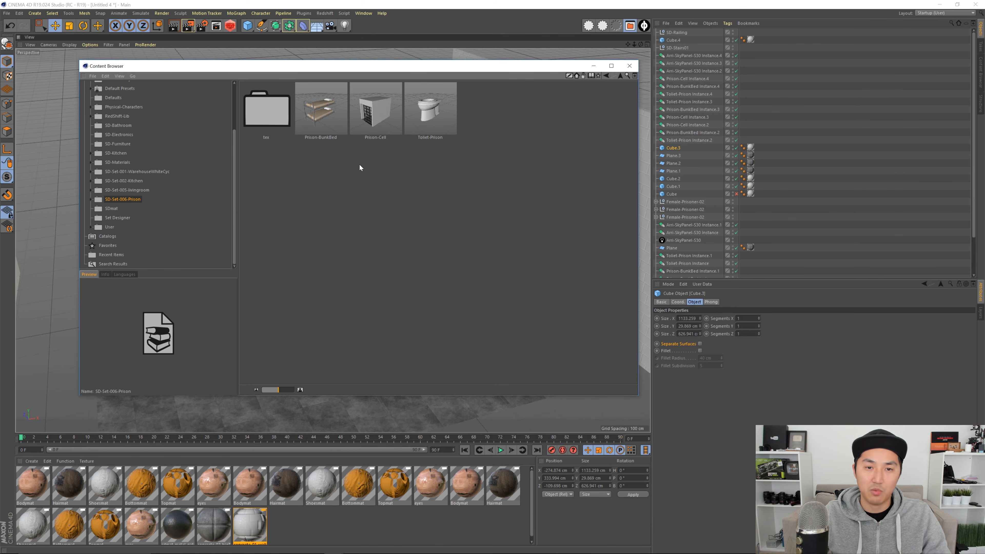
click(629, 67)
- Examine the prison set from several angles, including the walkway, the staircase and the ground-floor cells with their prisoners
alt+drag(322, 162, 364, 217)
click(517, 324)
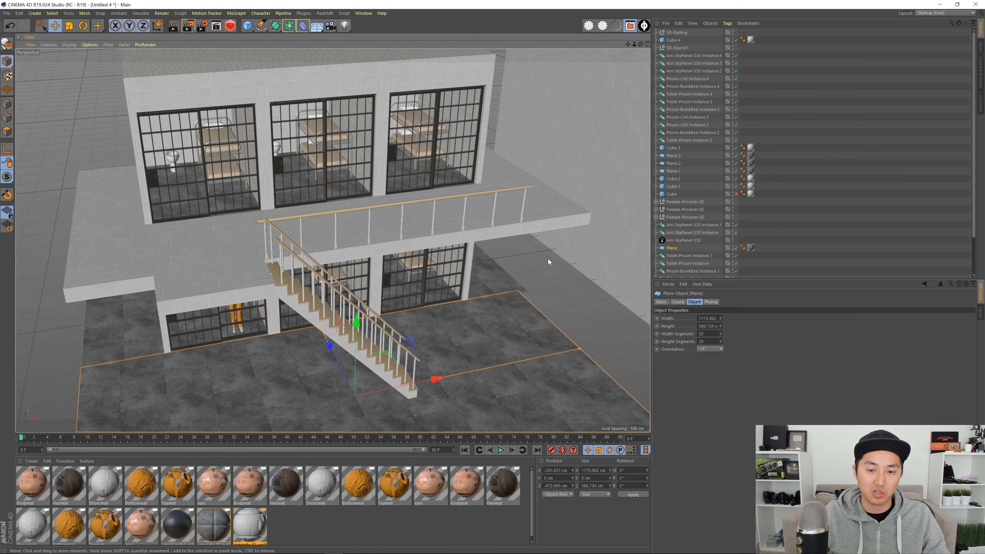
click(487, 299)
alt+drag(433, 274, 339, 229)
alt+right_drag(339, 229, 315, 247)
alt+drag(315, 247, 251, 319)
alt+right_drag(251, 319, 292, 271)
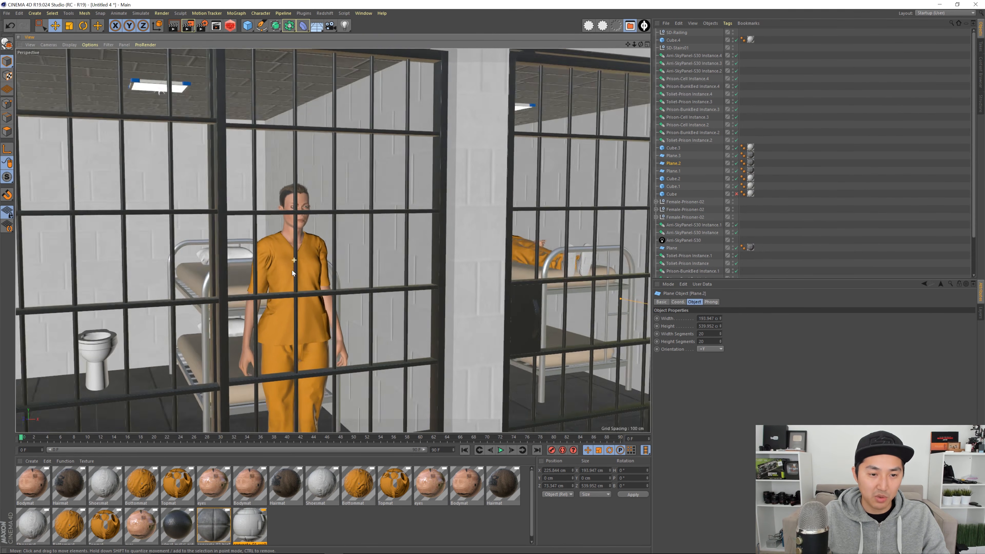
alt+right_drag(275, 202, 167, 250)
alt+right_drag(421, 245, 329, 249)
alt+middle_drag(493, 198, 272, 248)
alt+right_drag(362, 212, 350, 202)
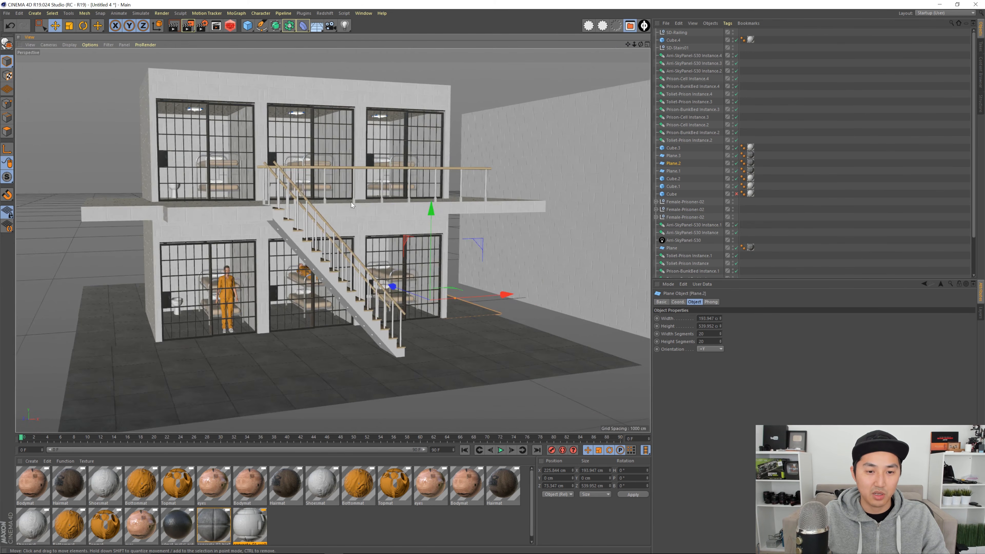
alt+drag(351, 201, 316, 217)
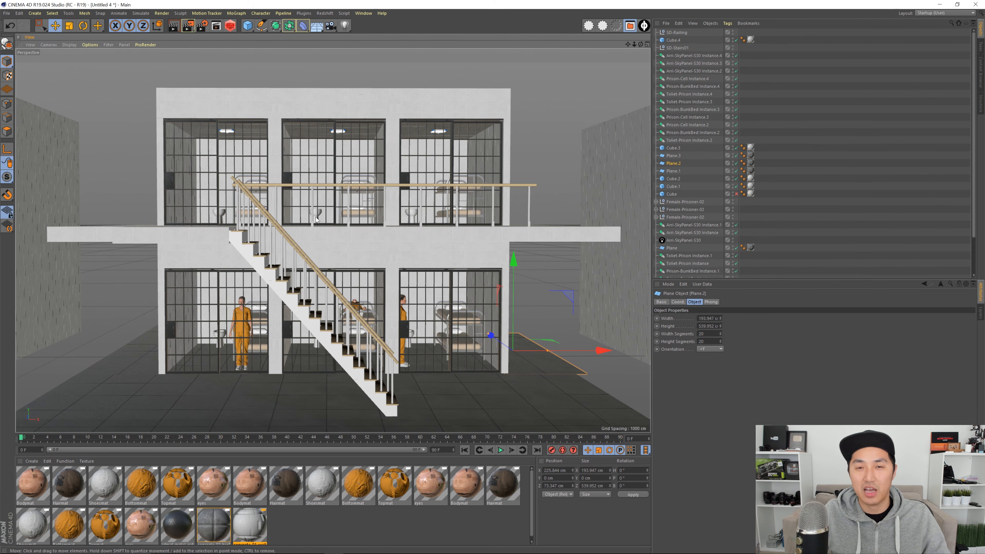